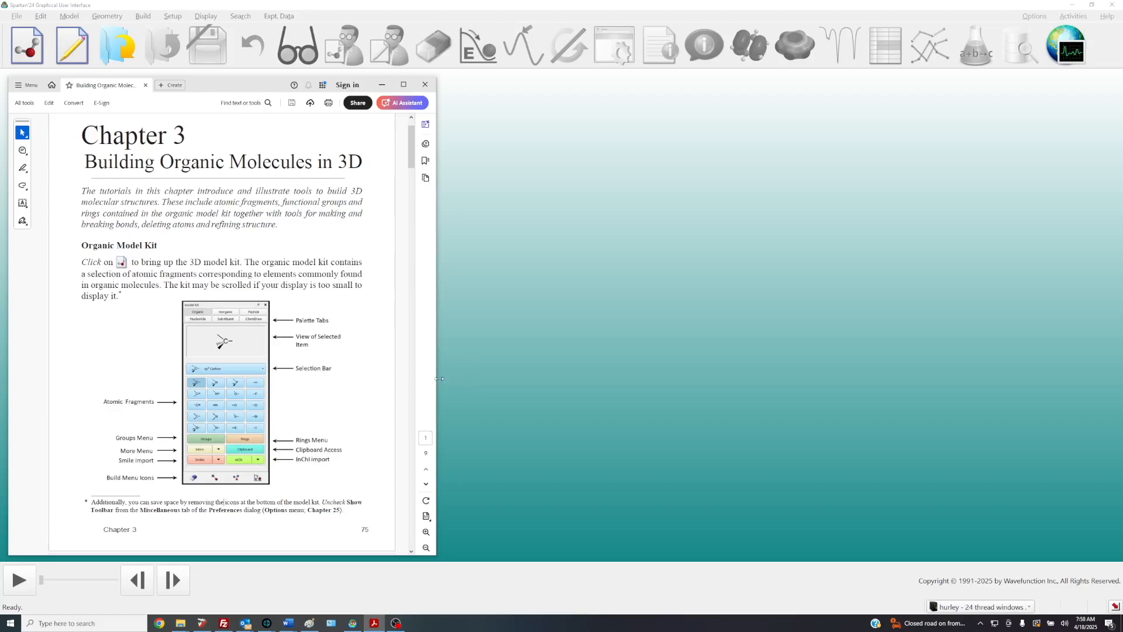
Widen and enlarge the PDF guide to examine its Organic Model Kit page, and move the guide away from the workspace
left_click_drag(439, 379, 638, 400)
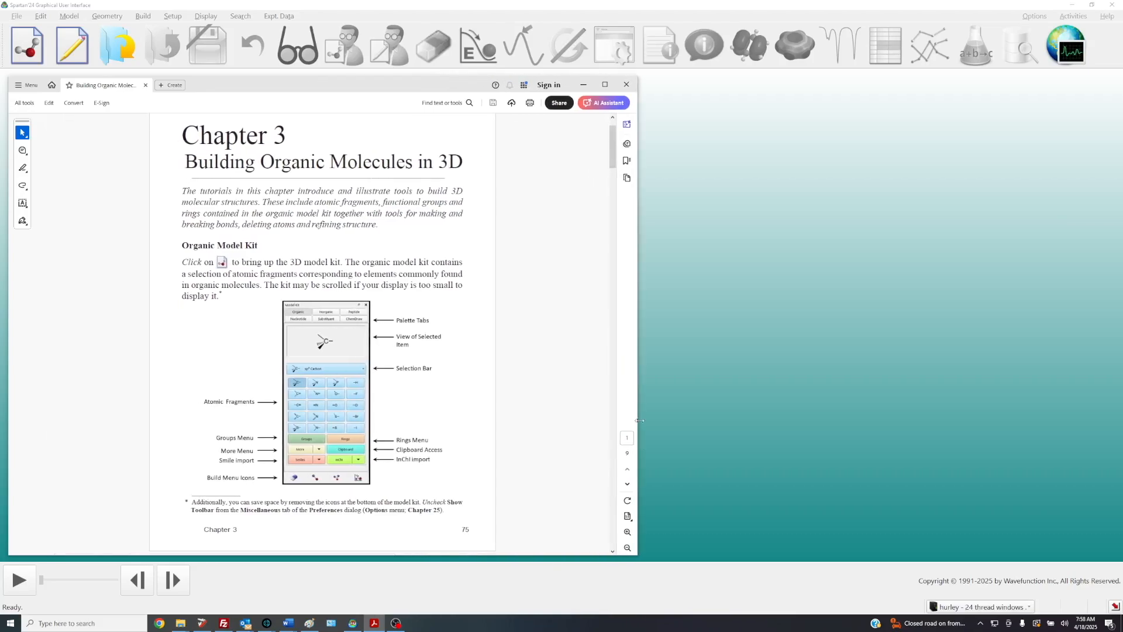
left_click(627, 531)
left_click(626, 533)
scroll(507, 466, "down", 3)
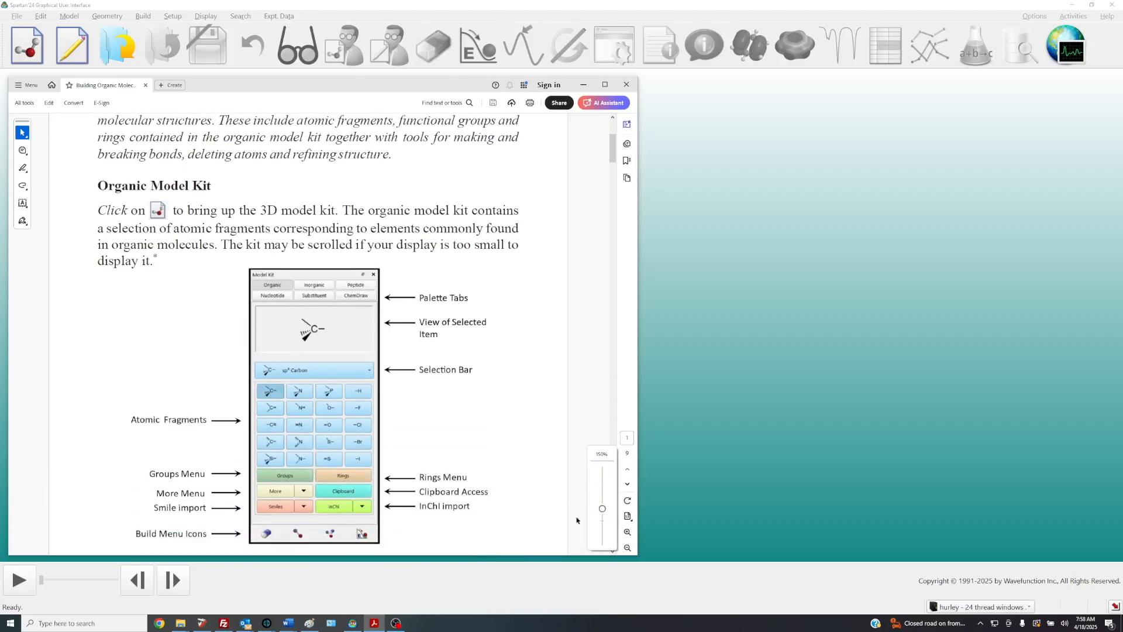
left_click(627, 531)
scroll(538, 462, "down", 2)
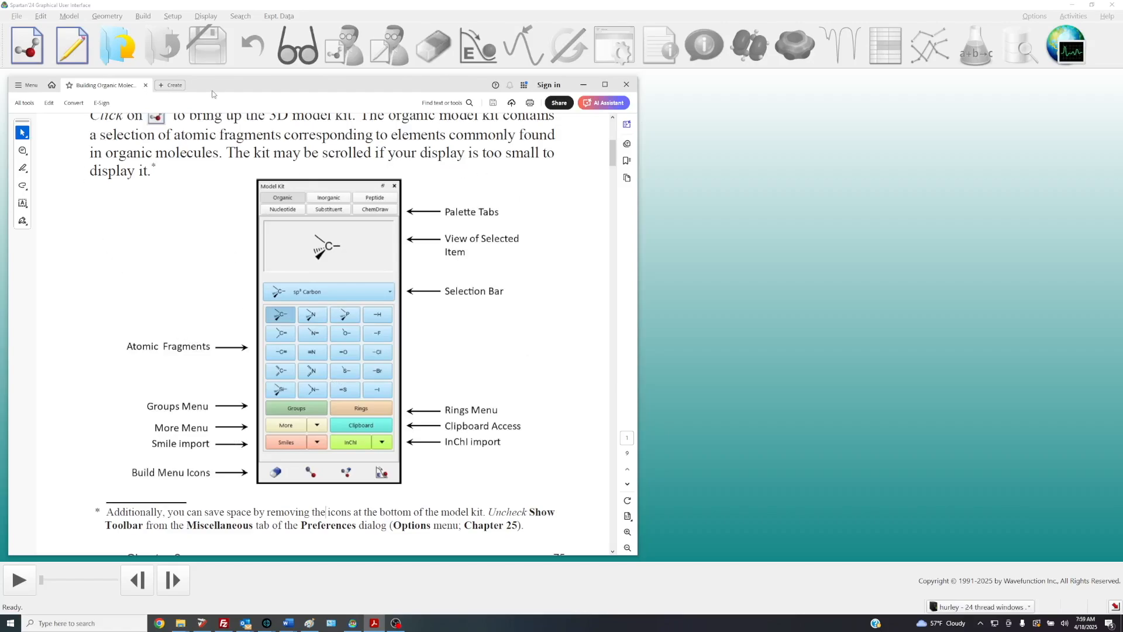
left_click_drag(218, 85, 1122, 201)
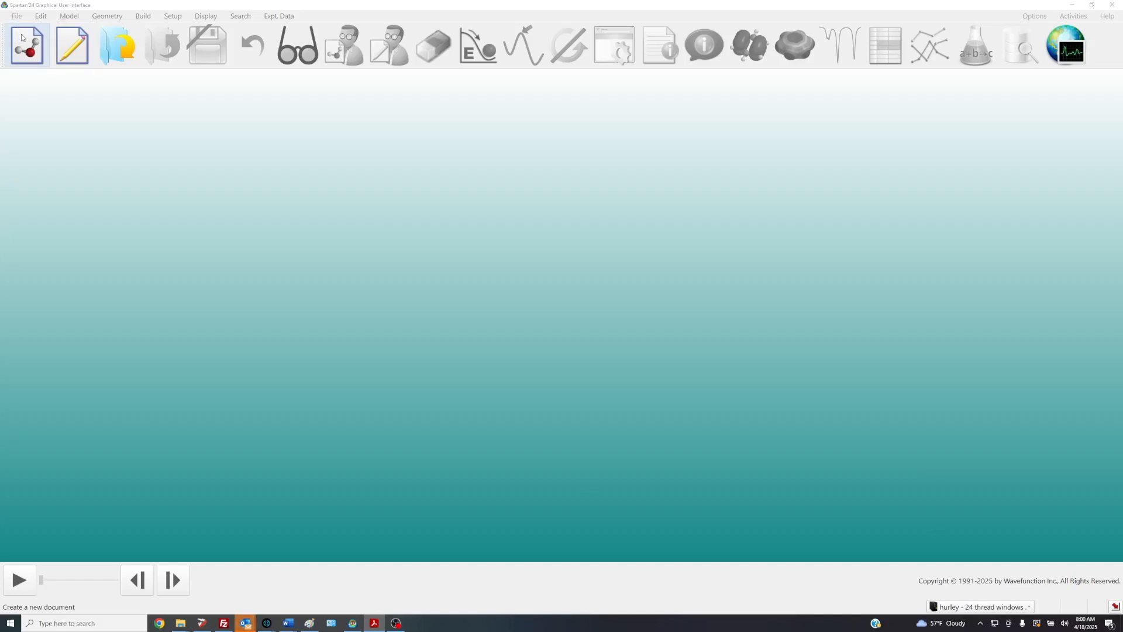
Start a new build and dock the floating Model Kit beside the workspace
left_click(21, 37)
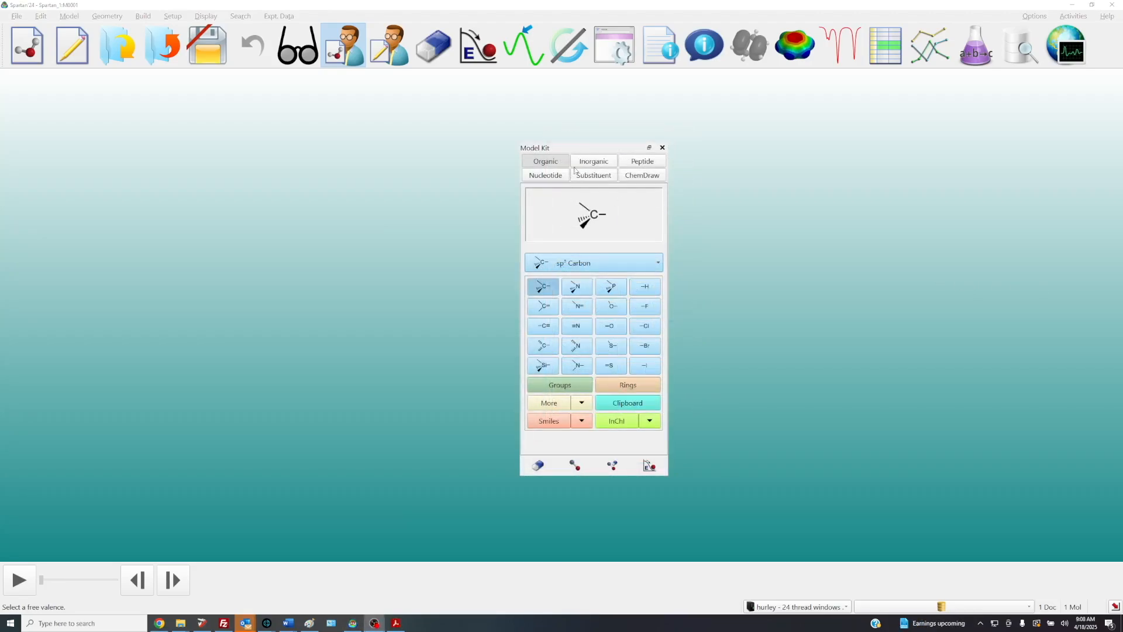
left_click_drag(590, 152, 628, 168)
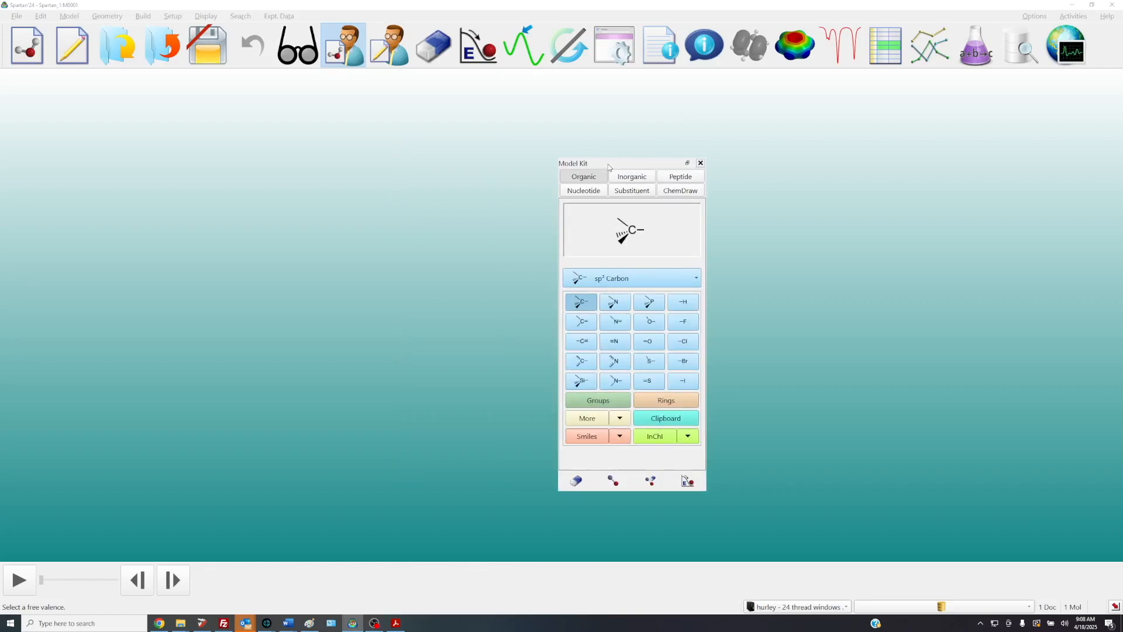
double_click(608, 166)
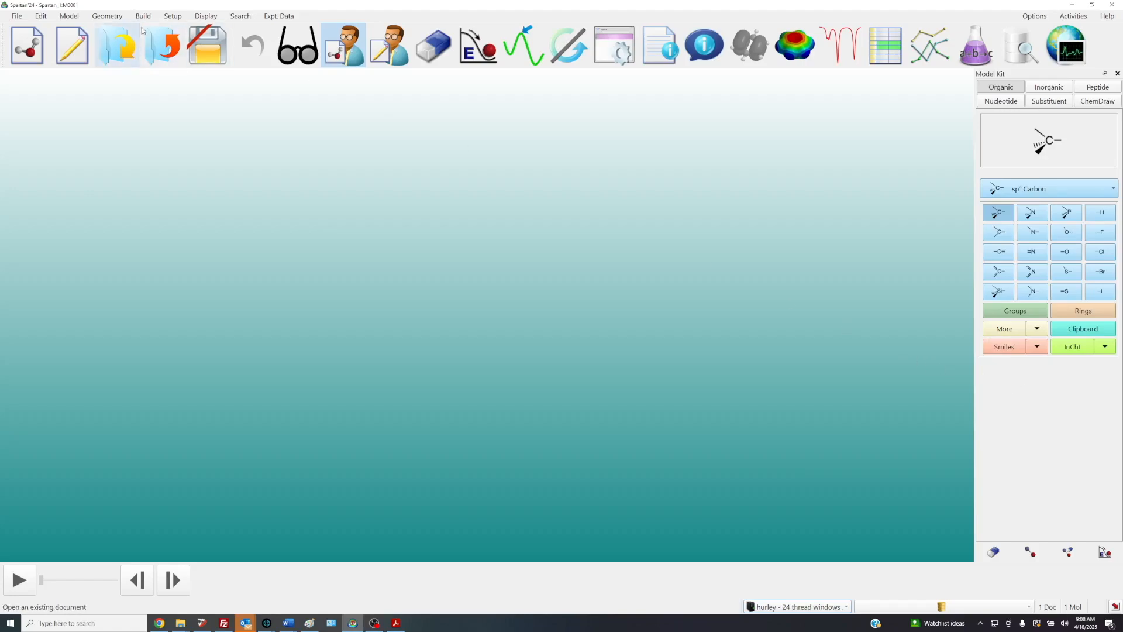
Close the empty document and look over the file commands for starting a new build or sketch
left_click(161, 51)
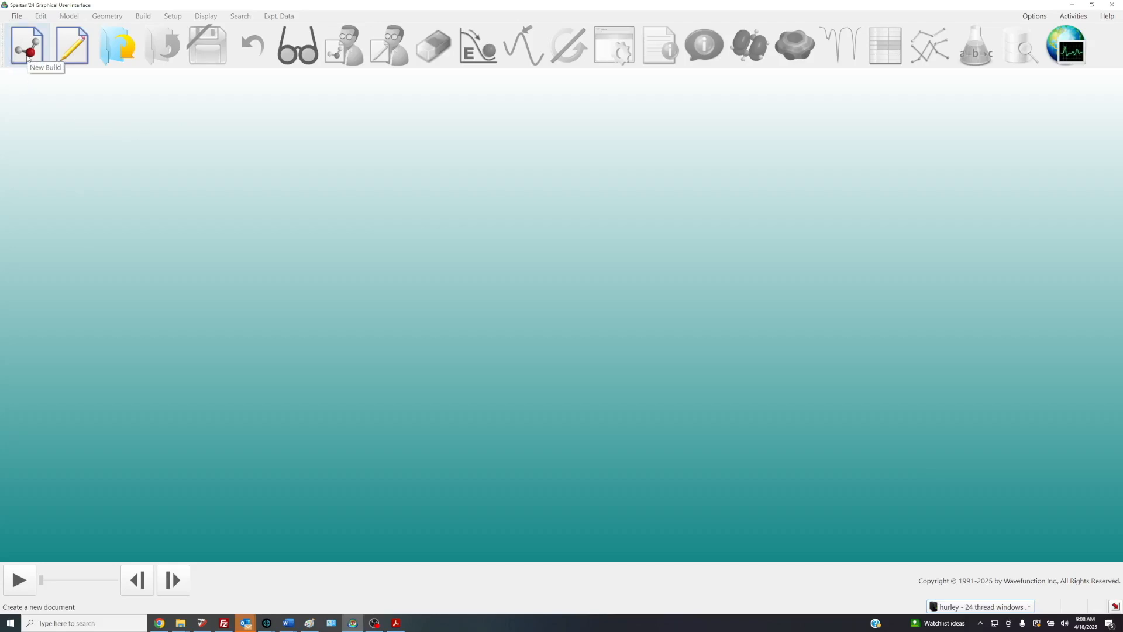
left_click(17, 16)
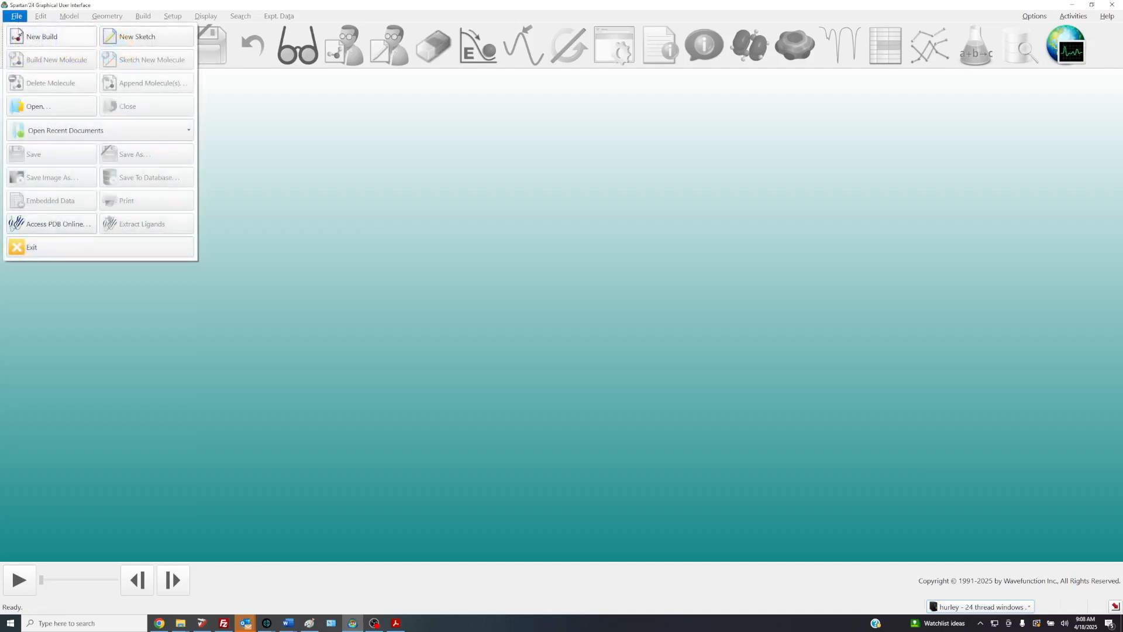
left_click(262, 145)
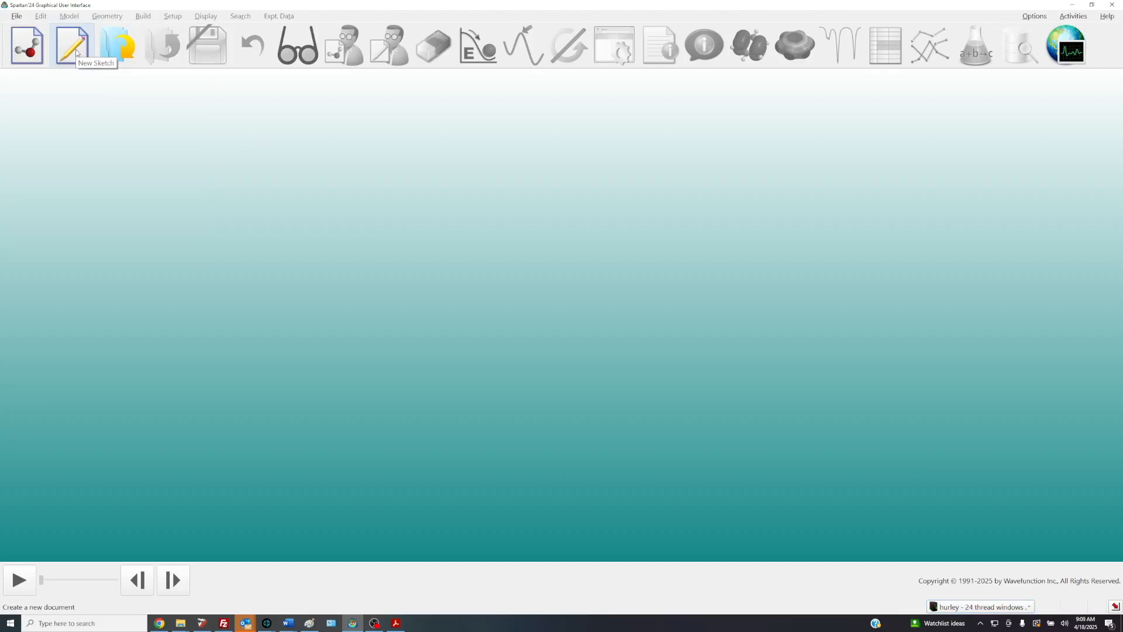
left_click(17, 15)
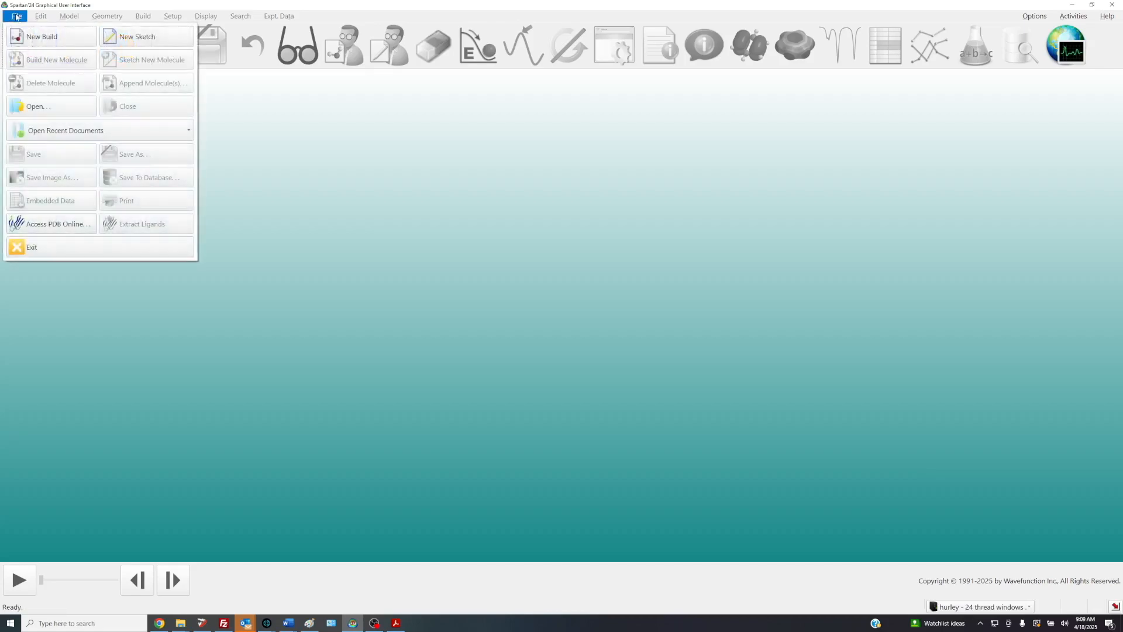
left_click(313, 129)
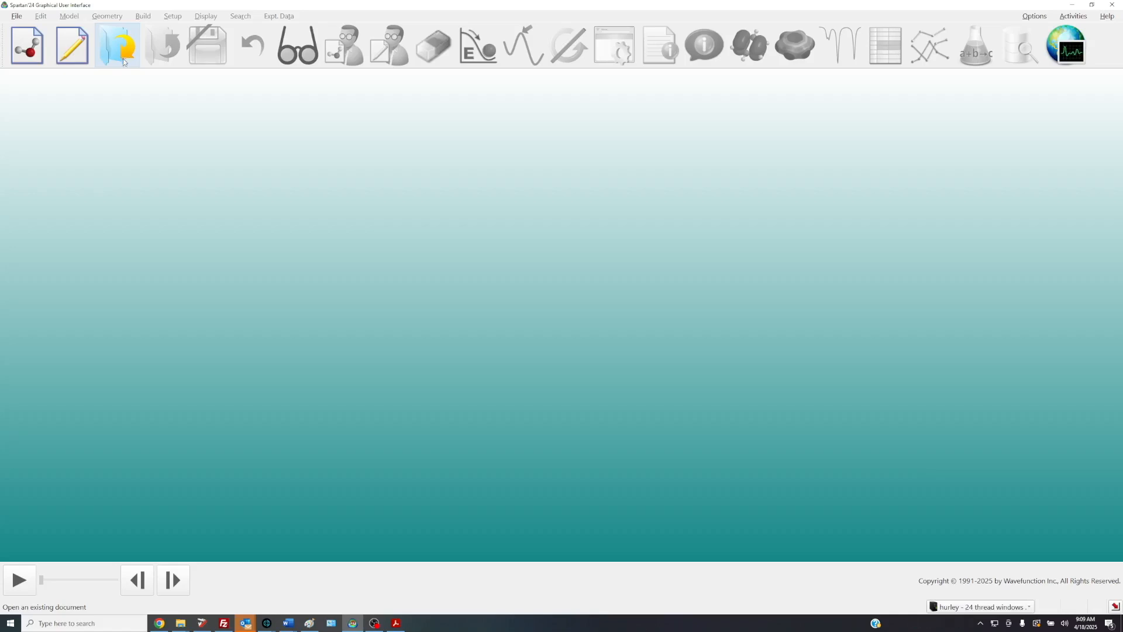
Start a new build and consult the acrylonitrile instructions in the PDF guide, minimizing the guide after reading
left_click(25, 42)
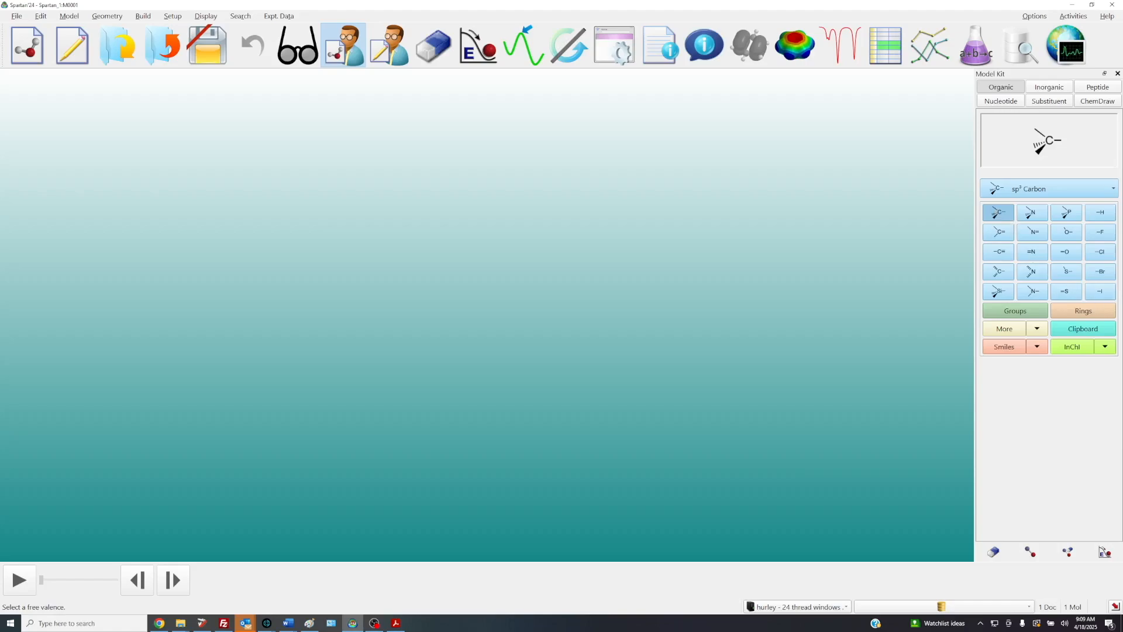
key("alt+Tab")
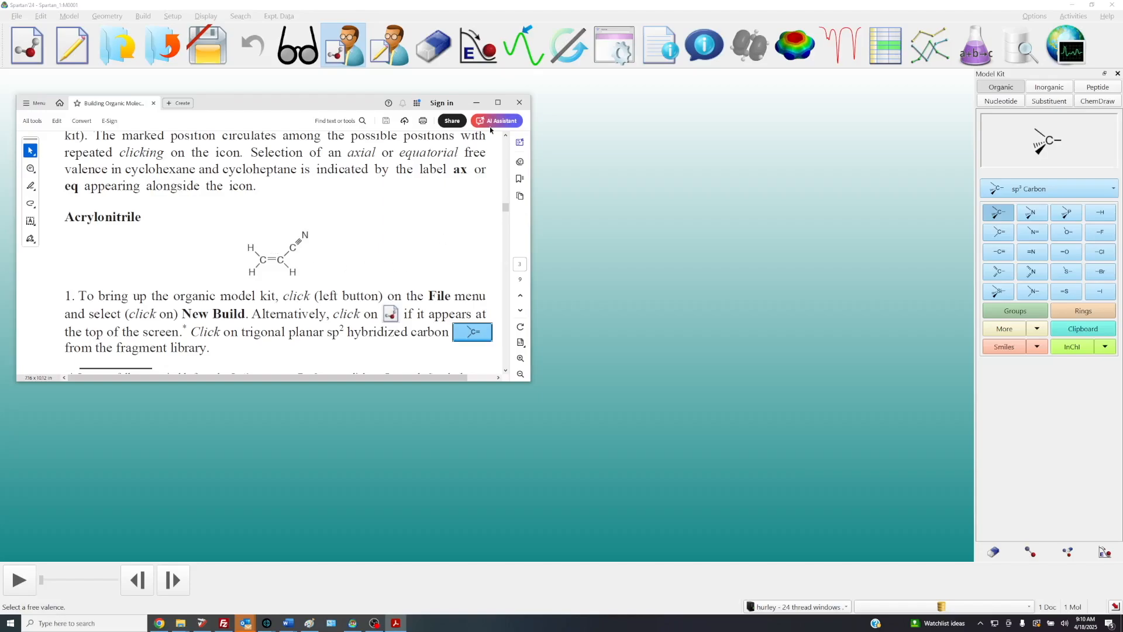
left_click(476, 103)
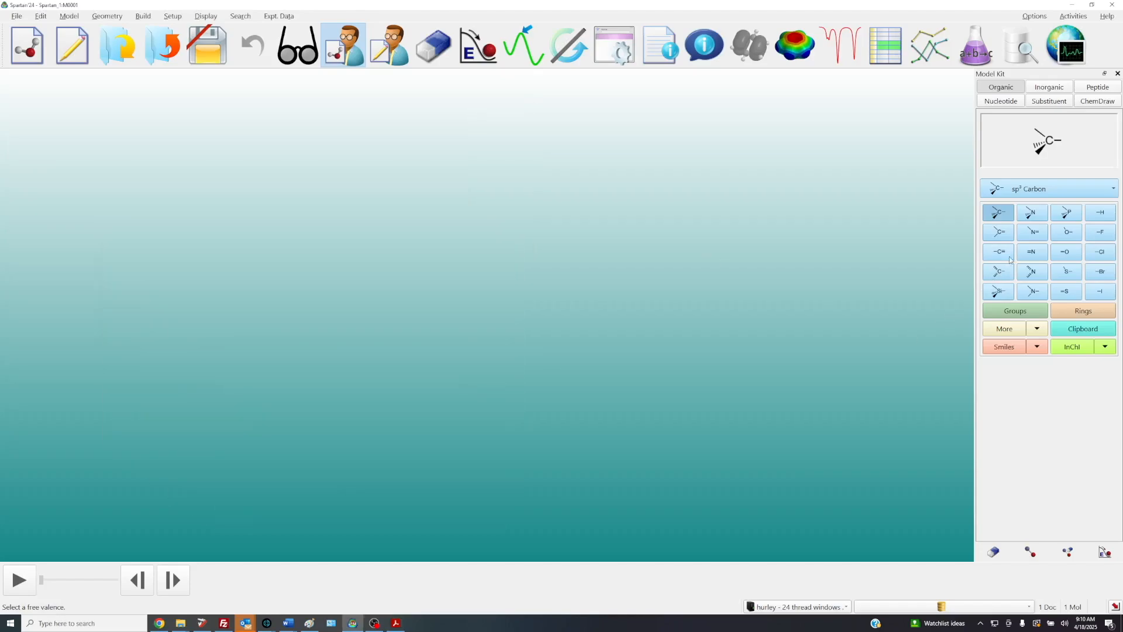
Place a trigonal planar sp2 carbon fragment in the middle of the empty workspace
left_click(1003, 237)
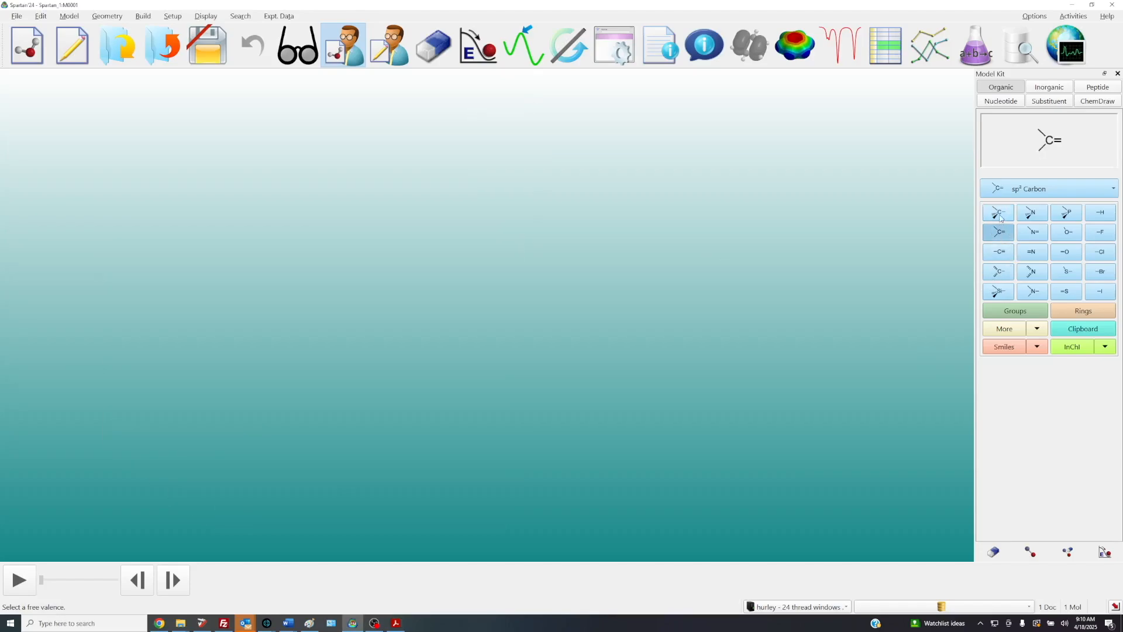
left_click(998, 215)
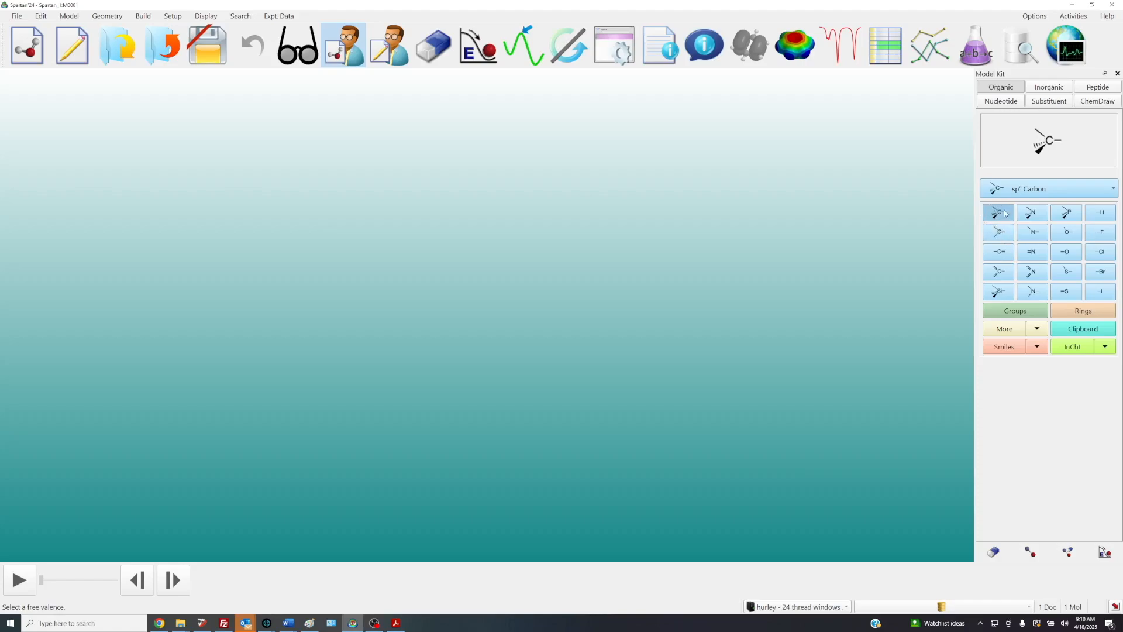
left_click(1002, 241)
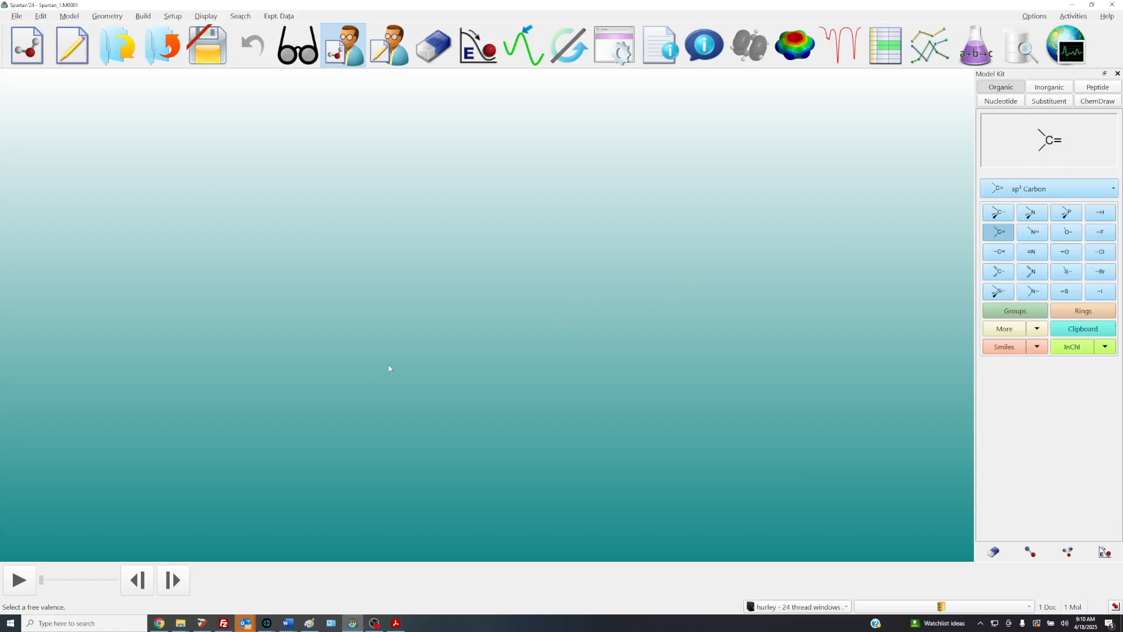
left_click(493, 319)
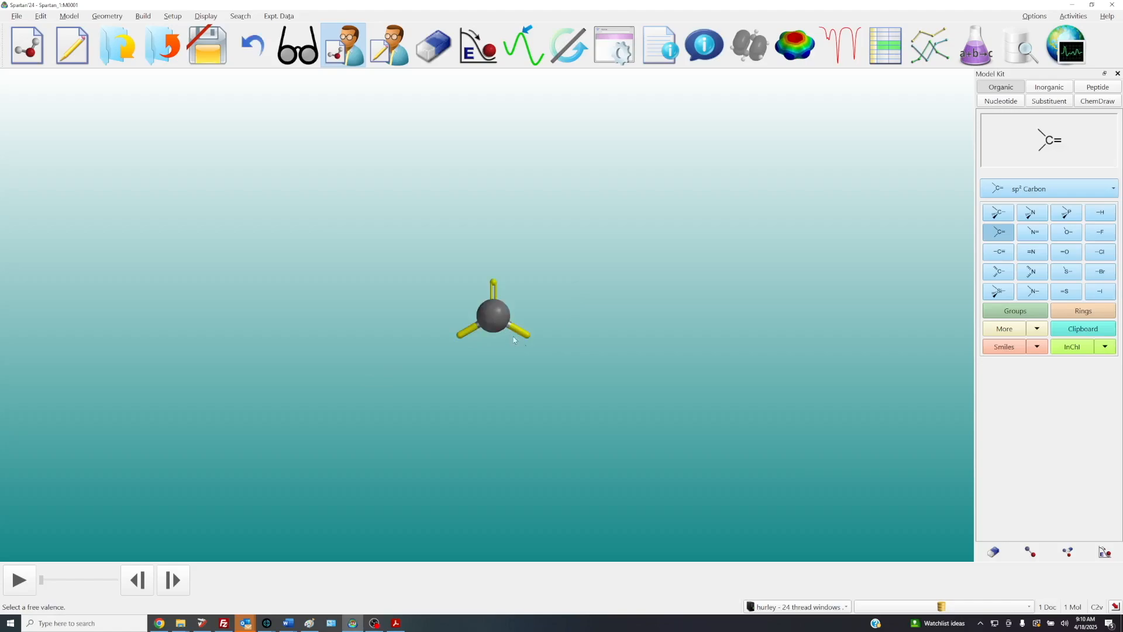
Bond a second sp2 carbon to the double-bond free valence of the first carbon
scroll(590, 419, "up", 10)
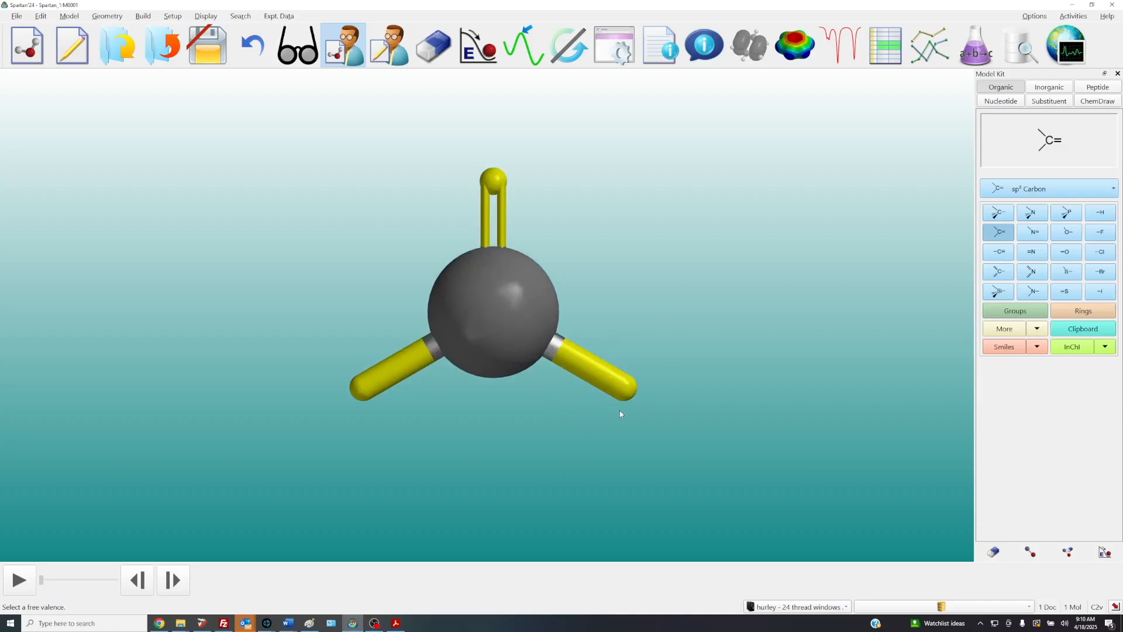
scroll(721, 465, "down", 1)
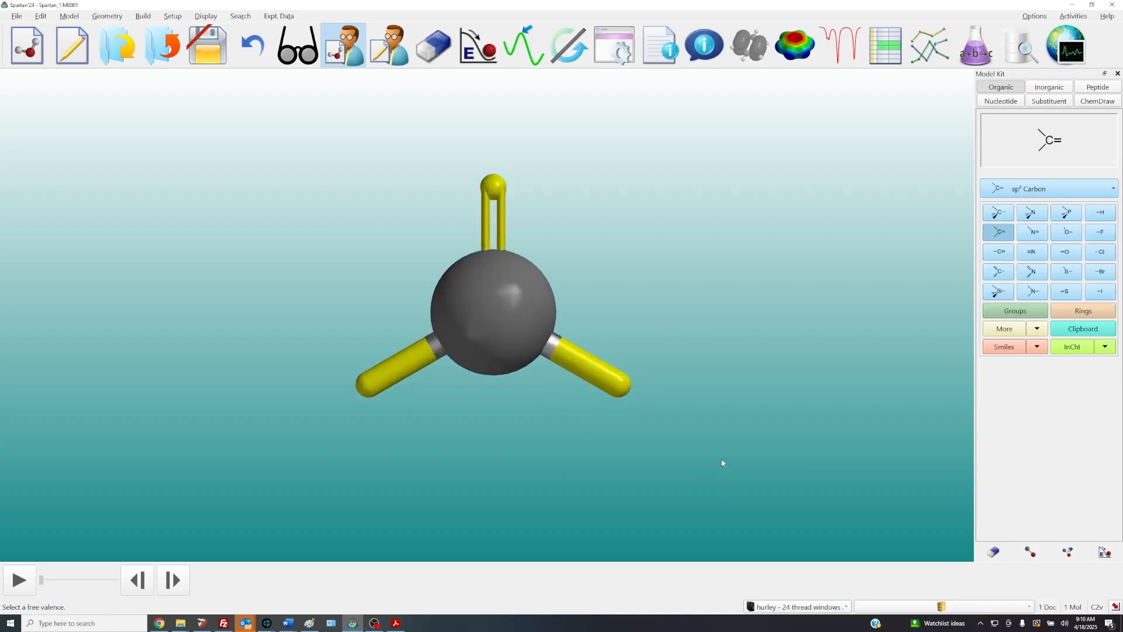
mouse_move(484, 478)
left_mouse_down()
mouse_move(444, 469)
mouse_move(474, 506)
mouse_move(468, 467)
mouse_move(482, 479)
mouse_move(466, 519)
mouse_move(468, 469)
left_mouse_up()
right_click_drag(468, 466, 456, 455)
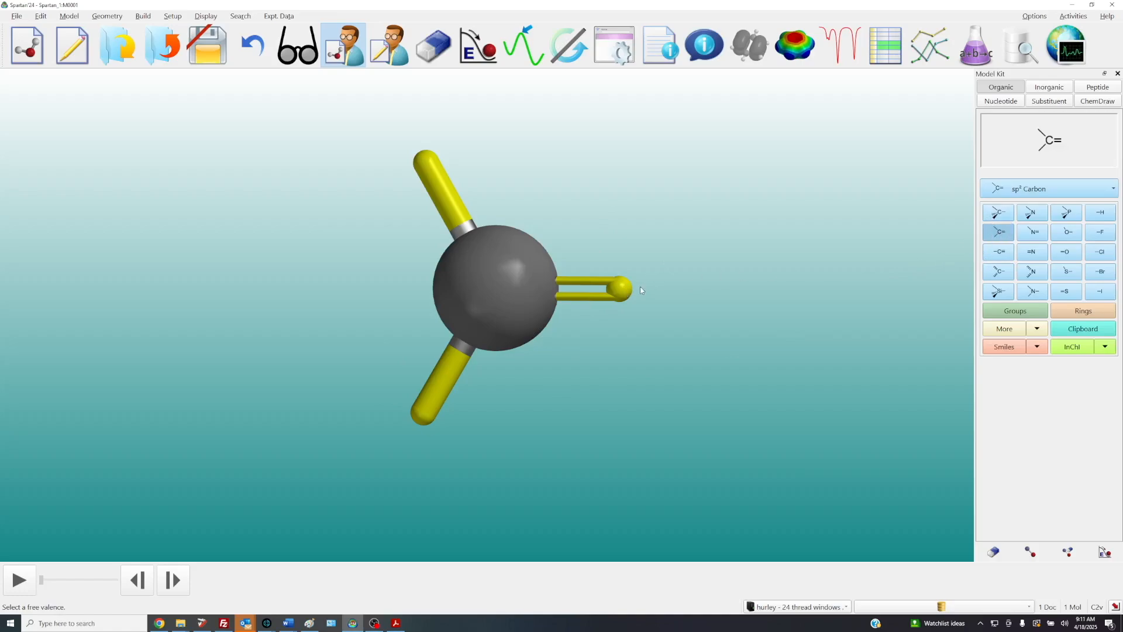
left_click(627, 293)
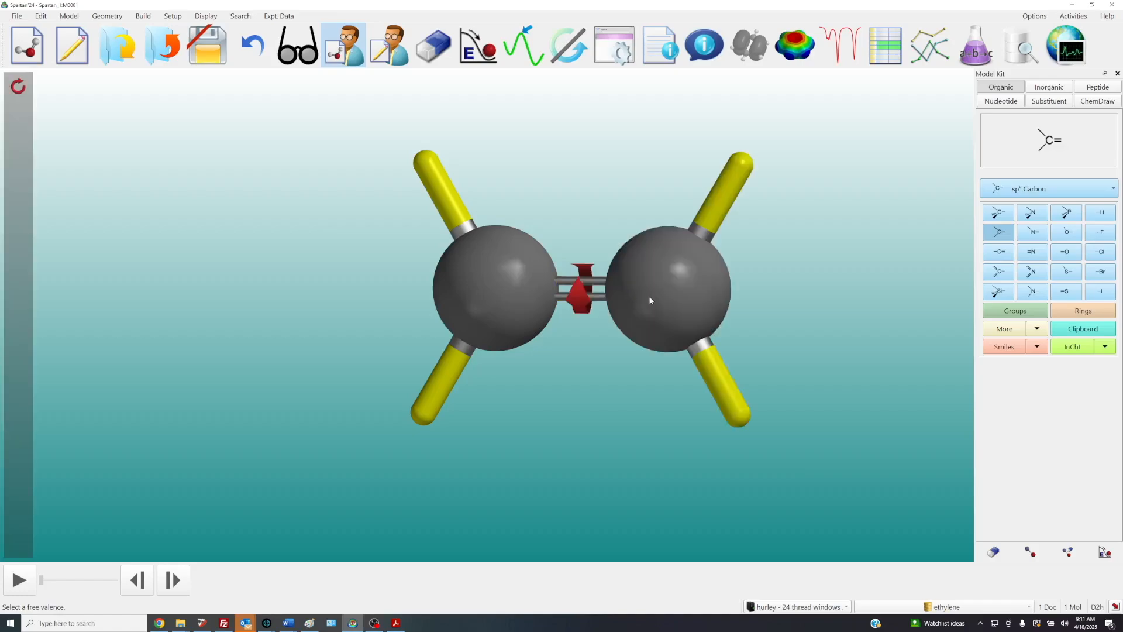
Add an sp carbon to the upper free valence of the right-hand carbon
right_click_drag(729, 291, 649, 297)
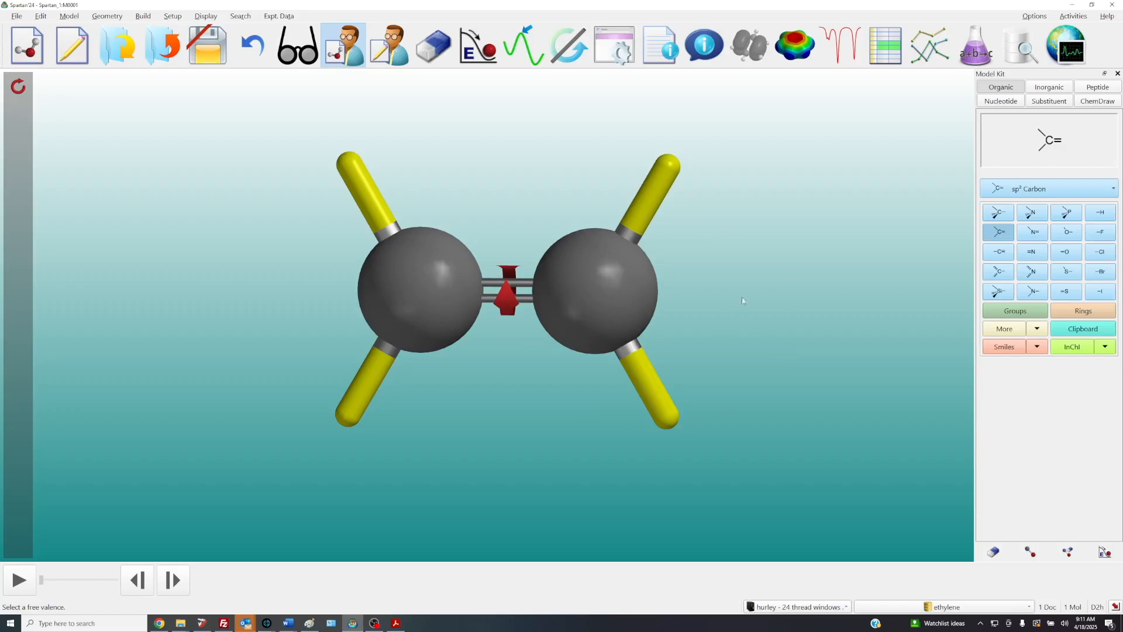
scroll(722, 319, "down", 2)
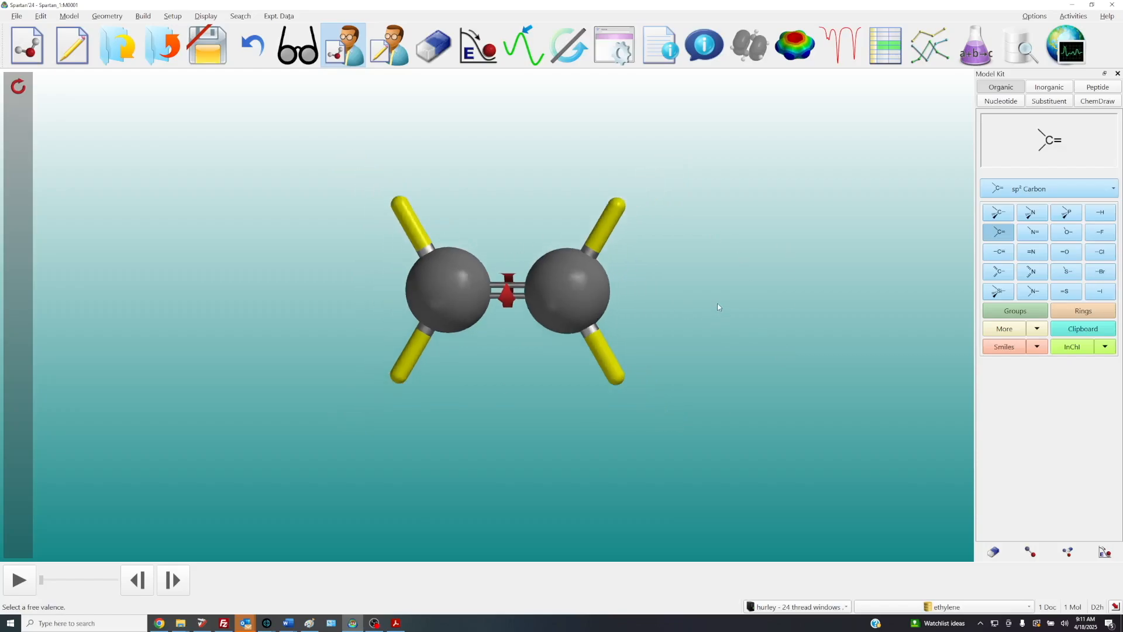
right_click_drag(717, 303, 700, 342)
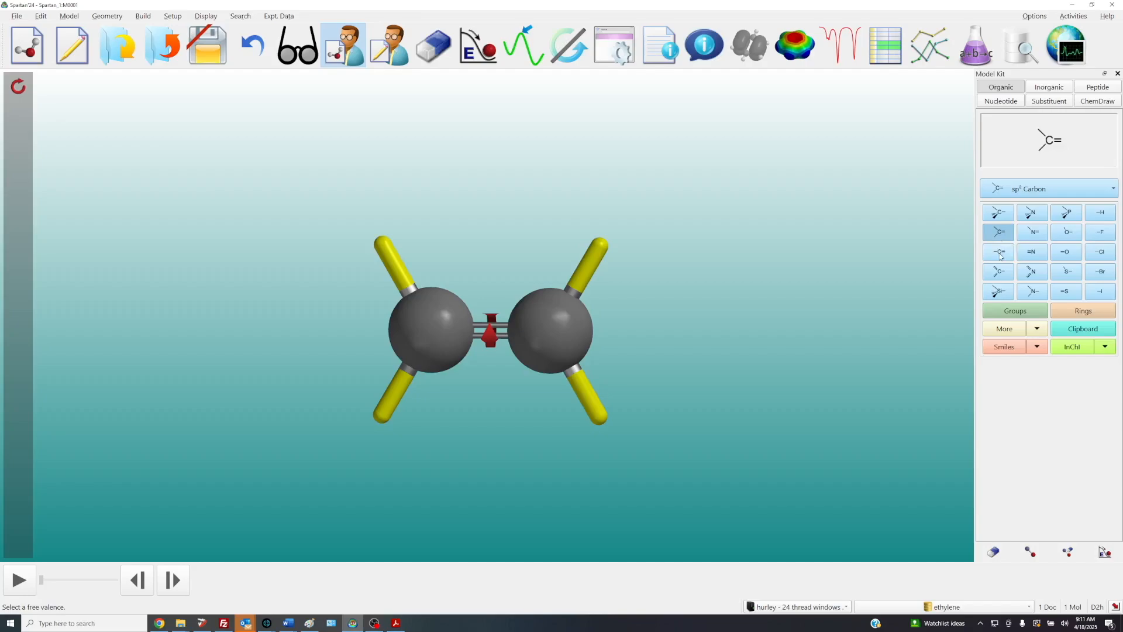
left_click(999, 254)
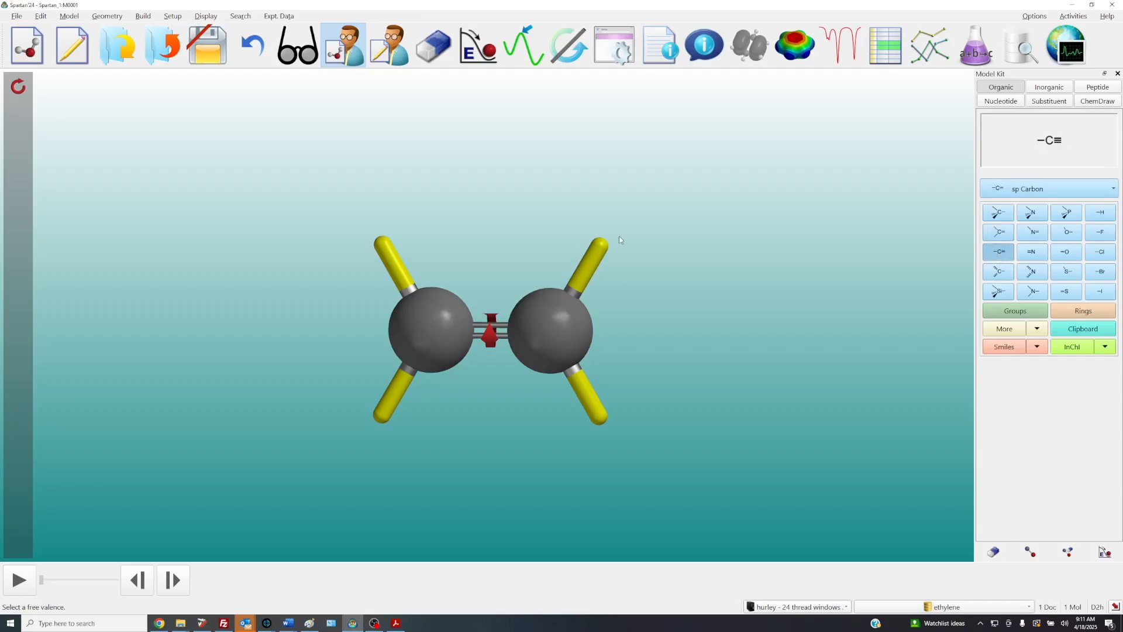
left_click(603, 242)
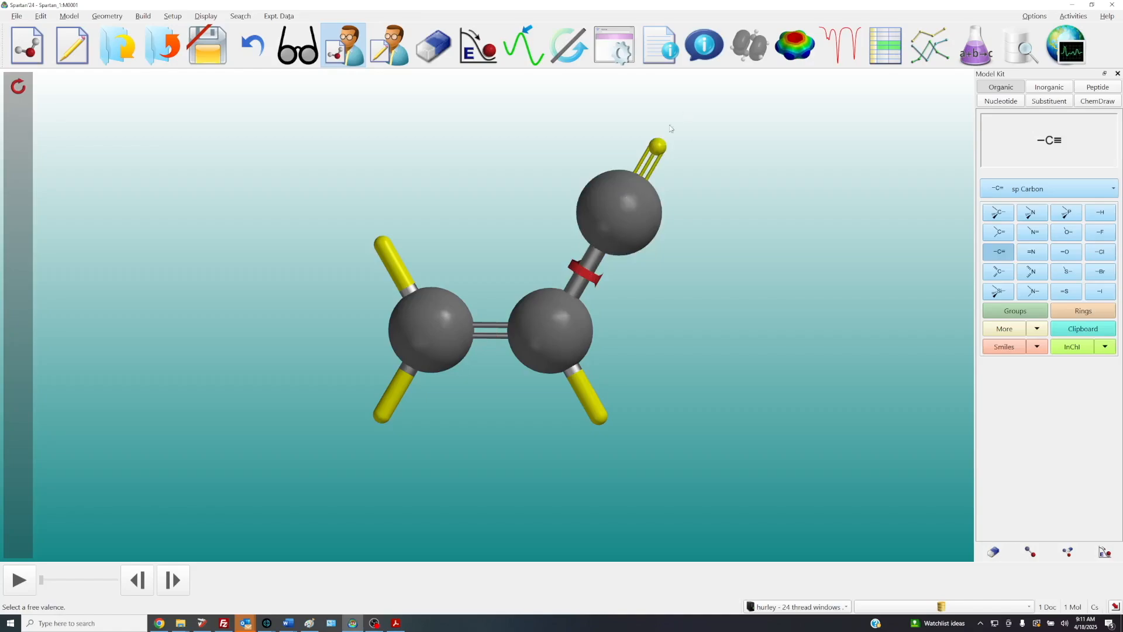
Attach an sp nitrogen to the triple-bond free valence of the sp carbon
right_click_drag(682, 212, 647, 283)
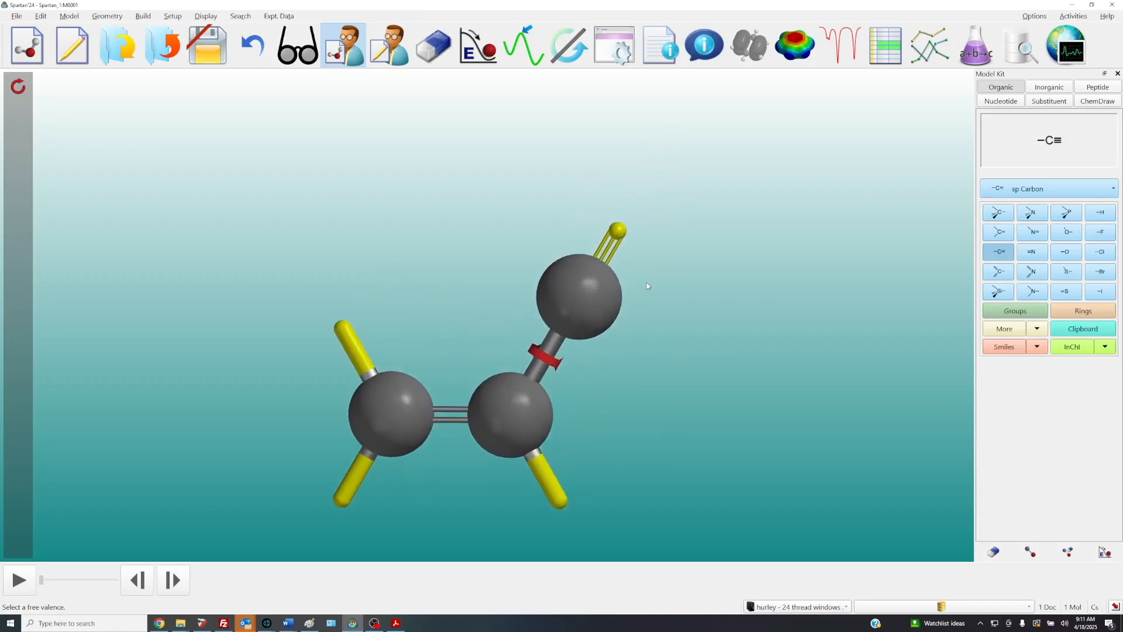
left_click(1033, 257)
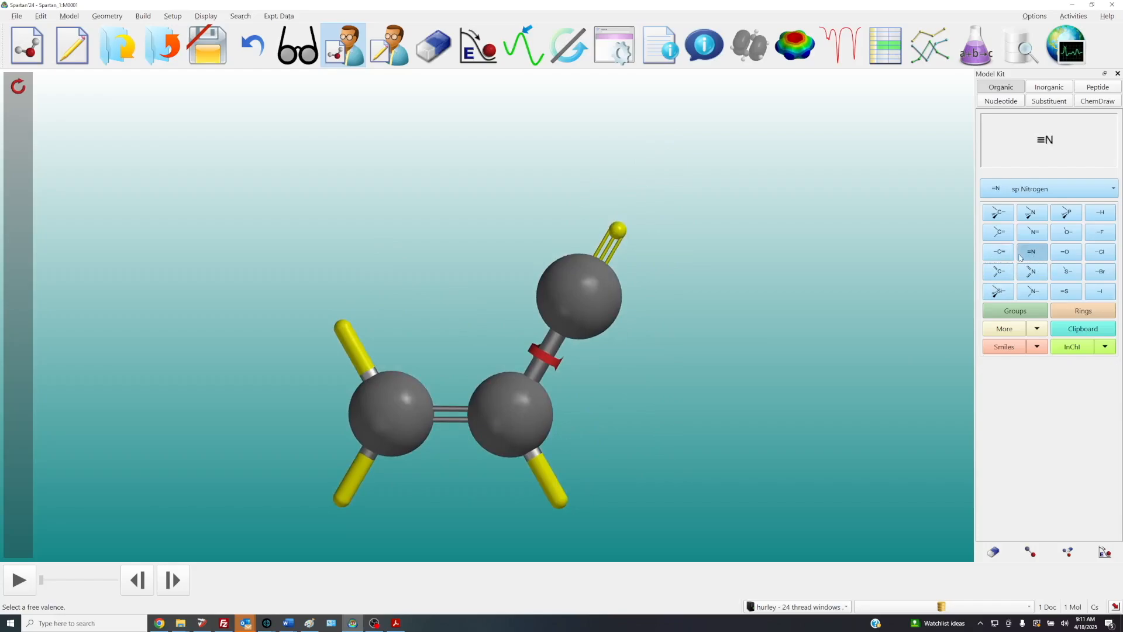
left_click(617, 234)
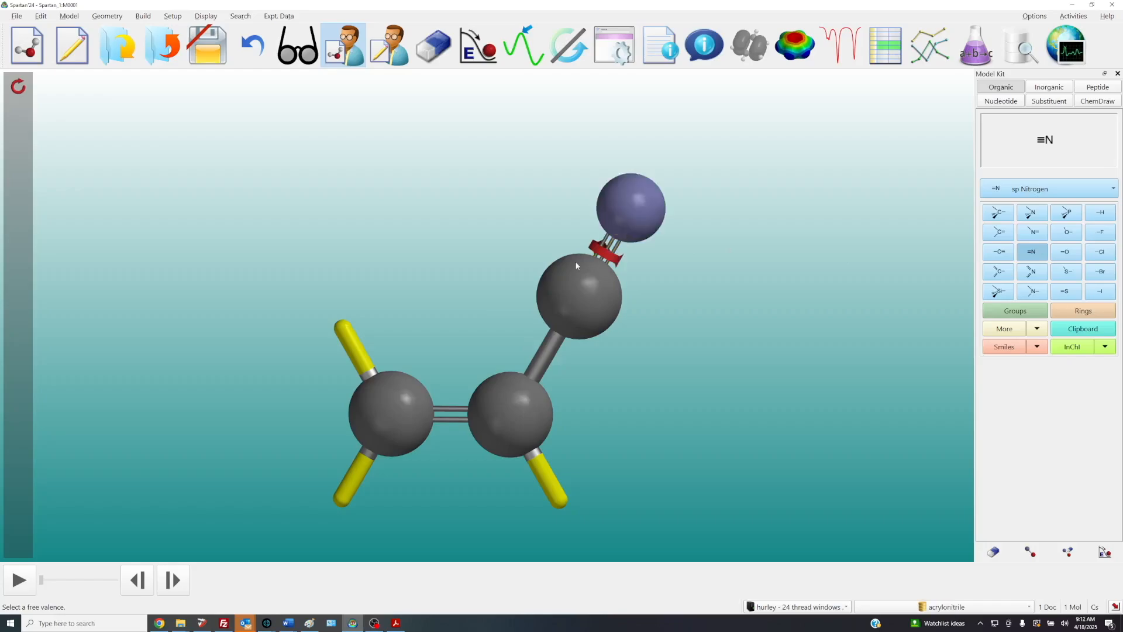
Delete the nitrogen and the sp carbon from the acrylonitrile model, keeping only the two double-bonded carbons
right_click_drag(710, 461, 738, 416)
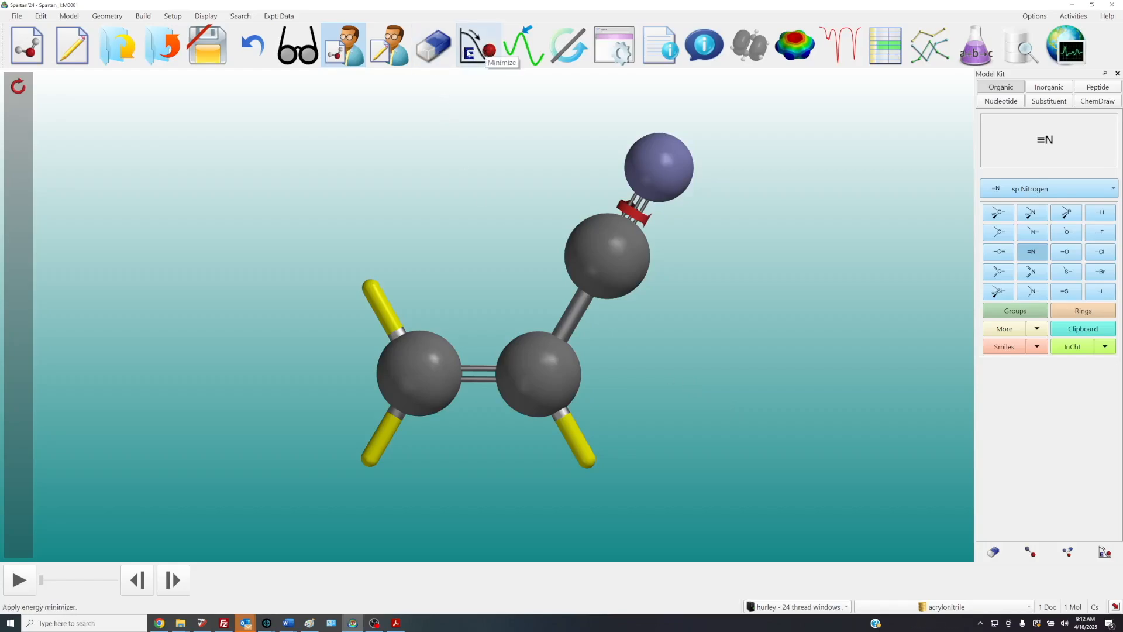
left_click(441, 54)
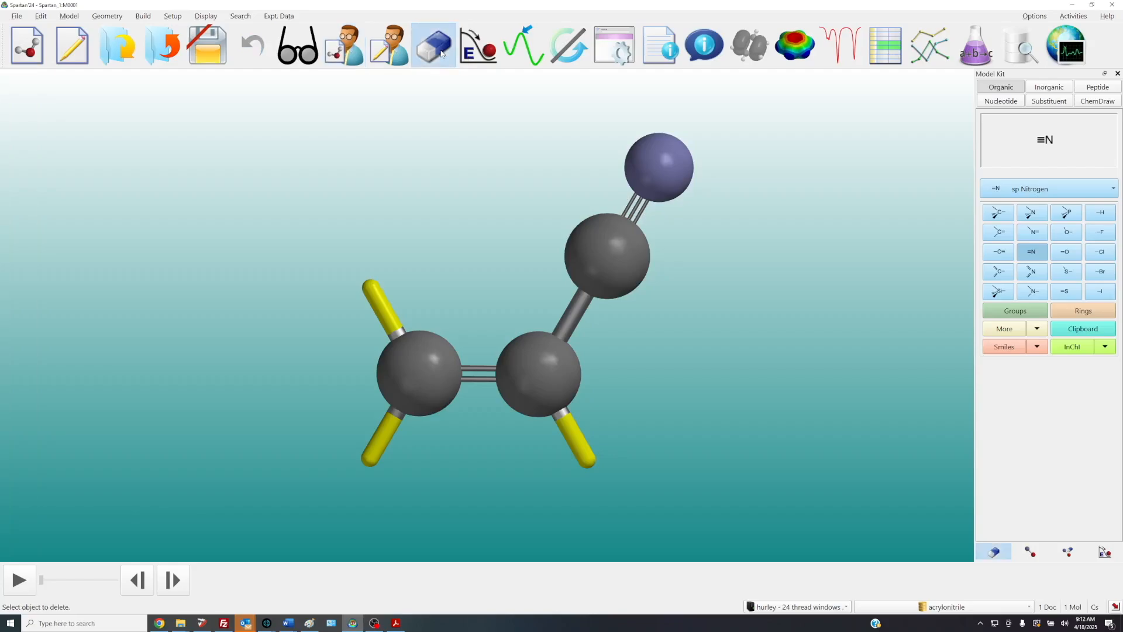
left_click(635, 156)
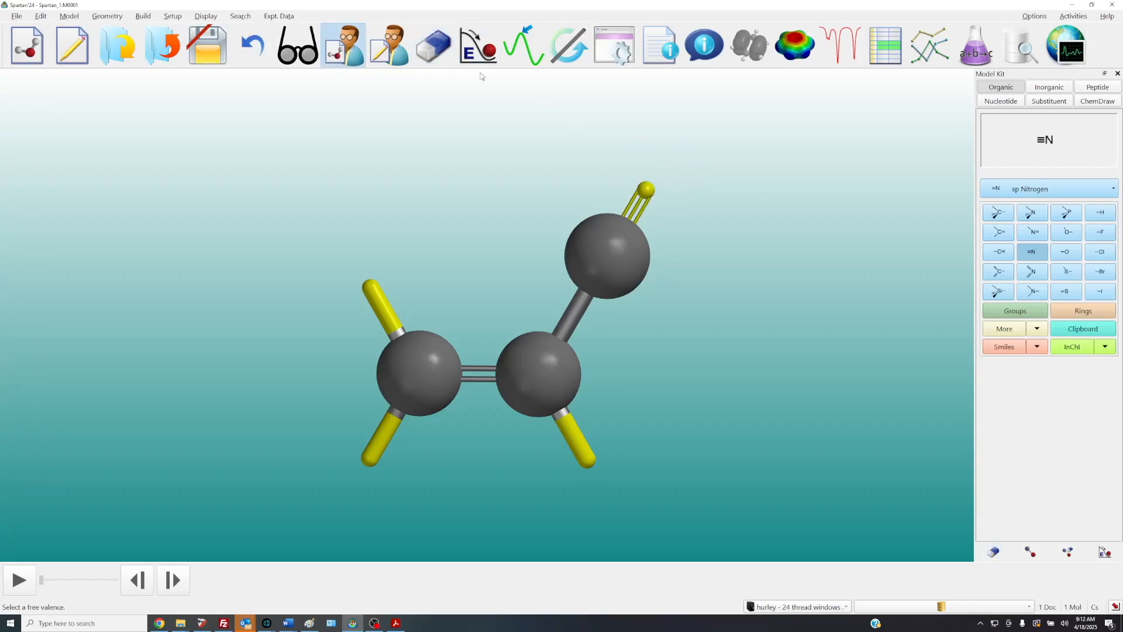
left_click(610, 239)
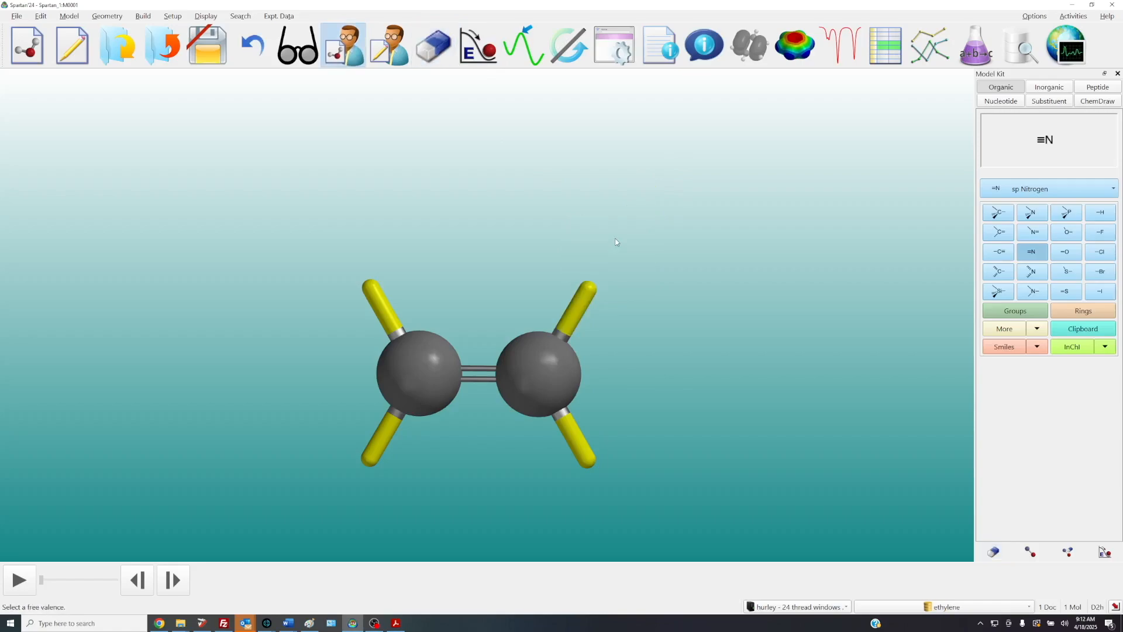
Attach a Cyano group to the upper free valence of the right-hand carbon
left_click(144, 15)
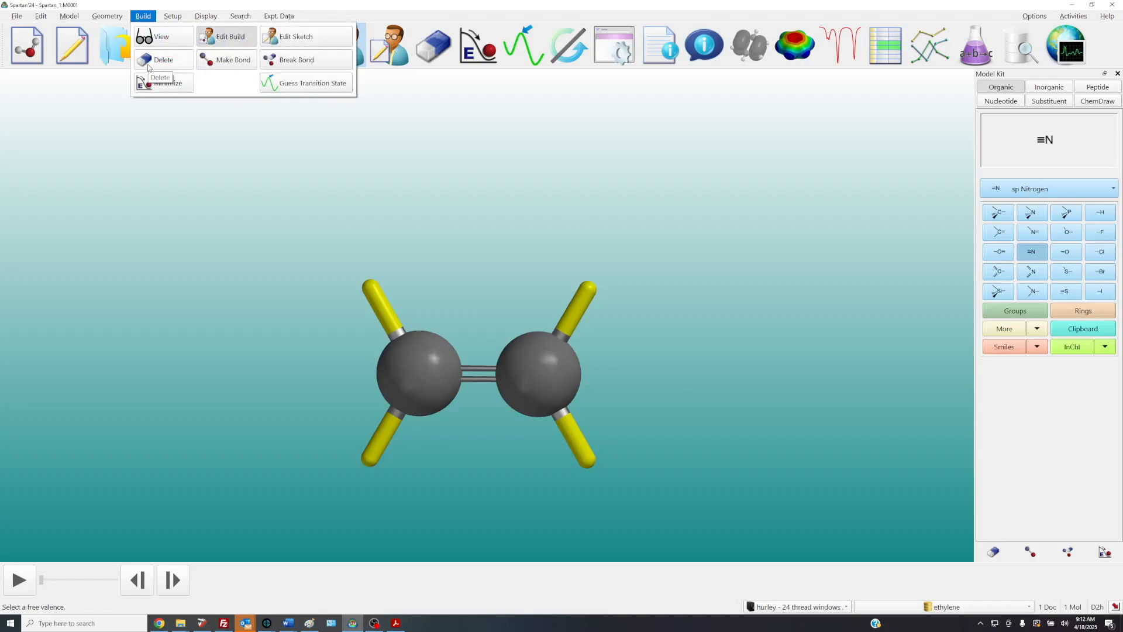
left_click(475, 112)
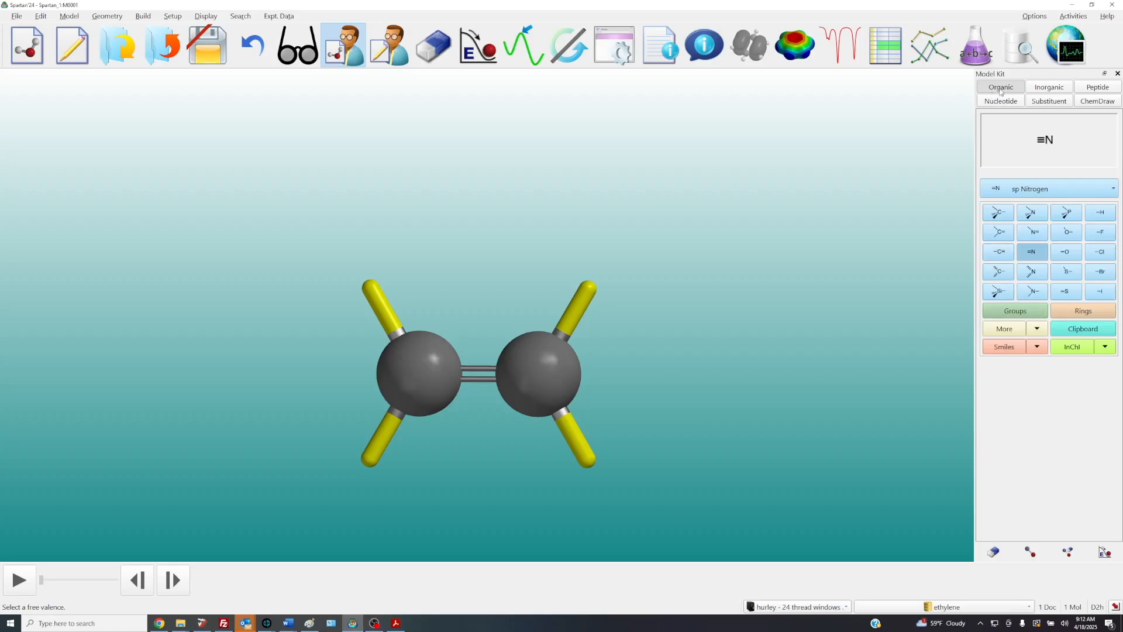
left_click(1044, 316)
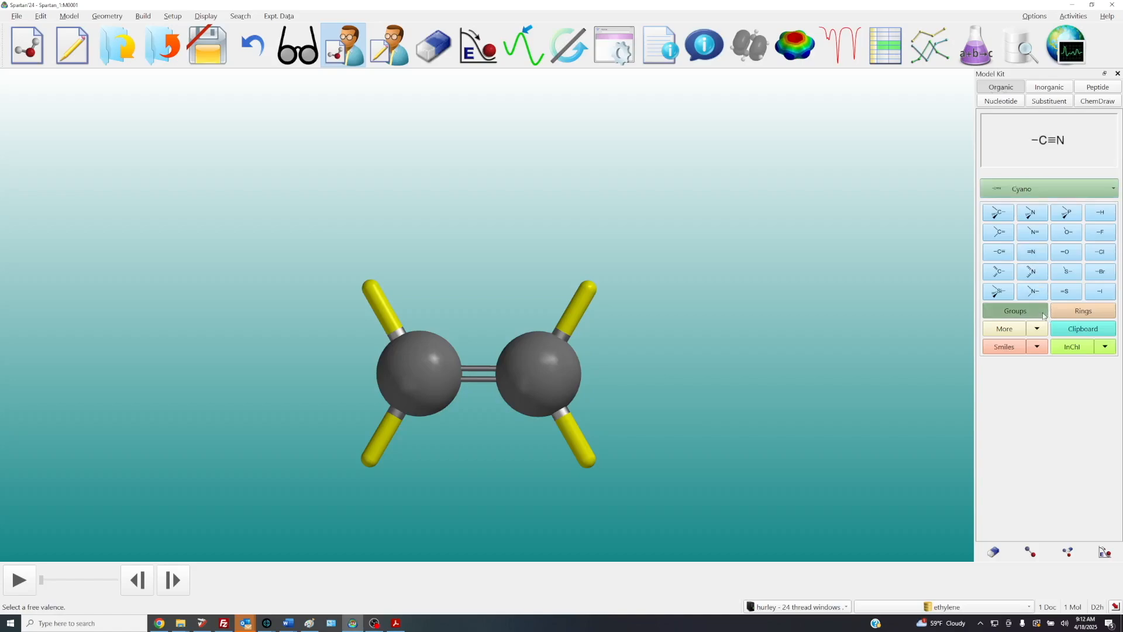
left_click(1045, 190)
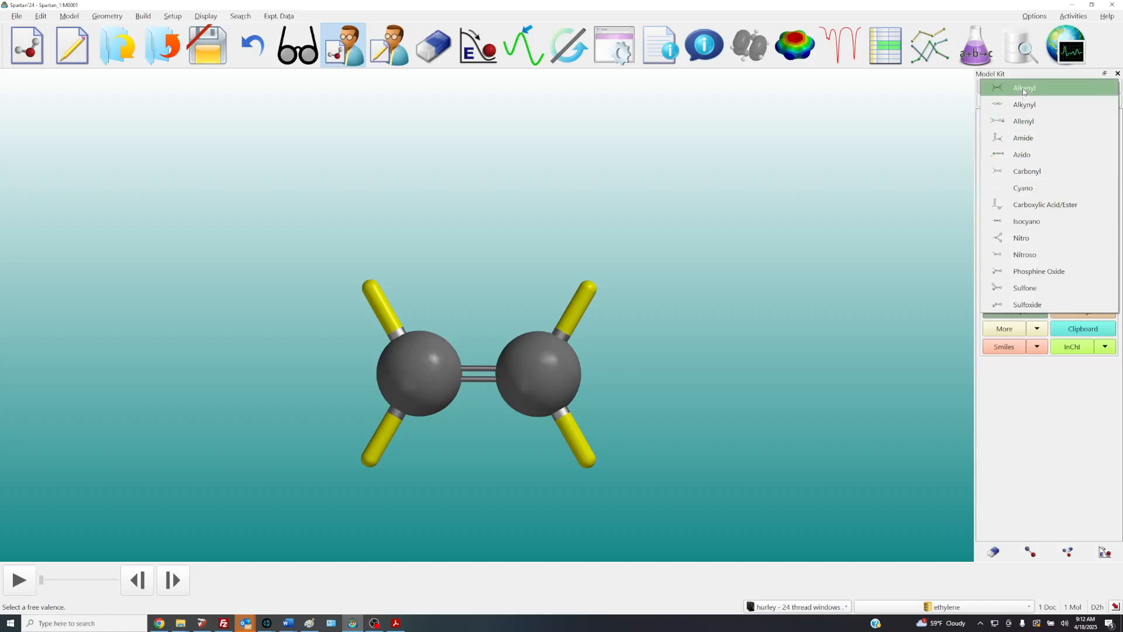
left_click(1045, 188)
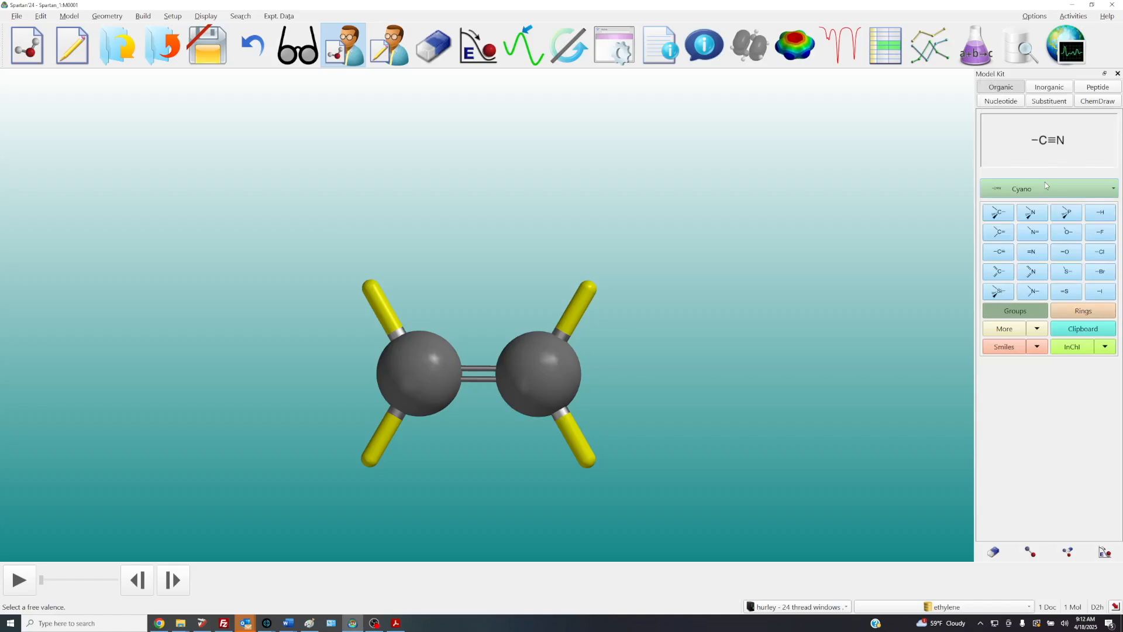
left_click(587, 288)
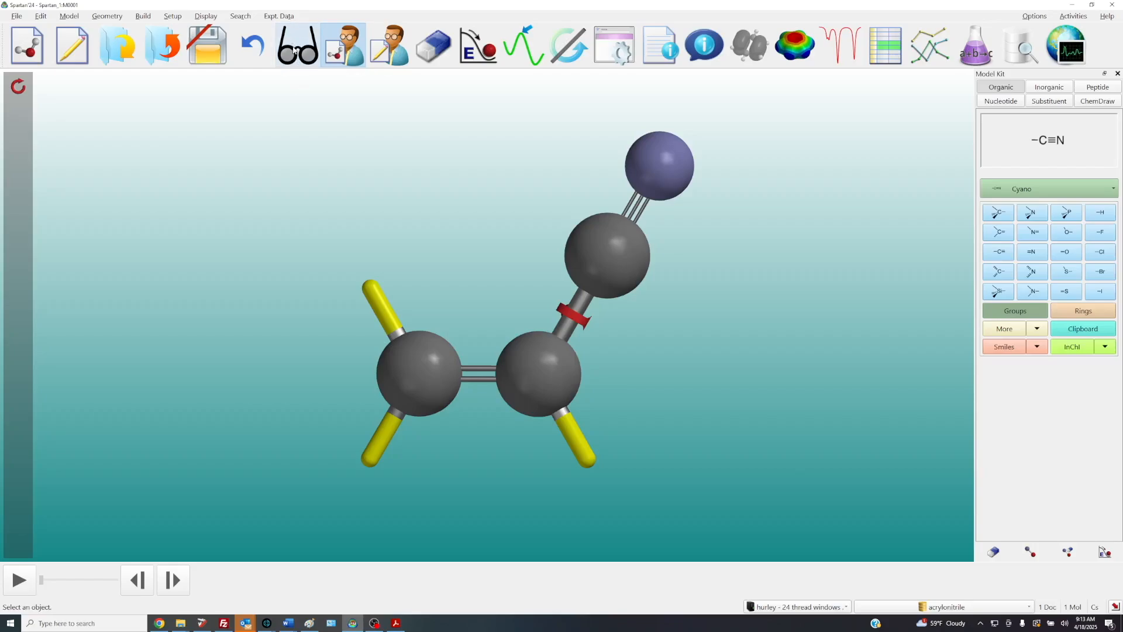
Switch to View mode and examine the completed acrylonitrile model from different angles and sizes
left_click(142, 16)
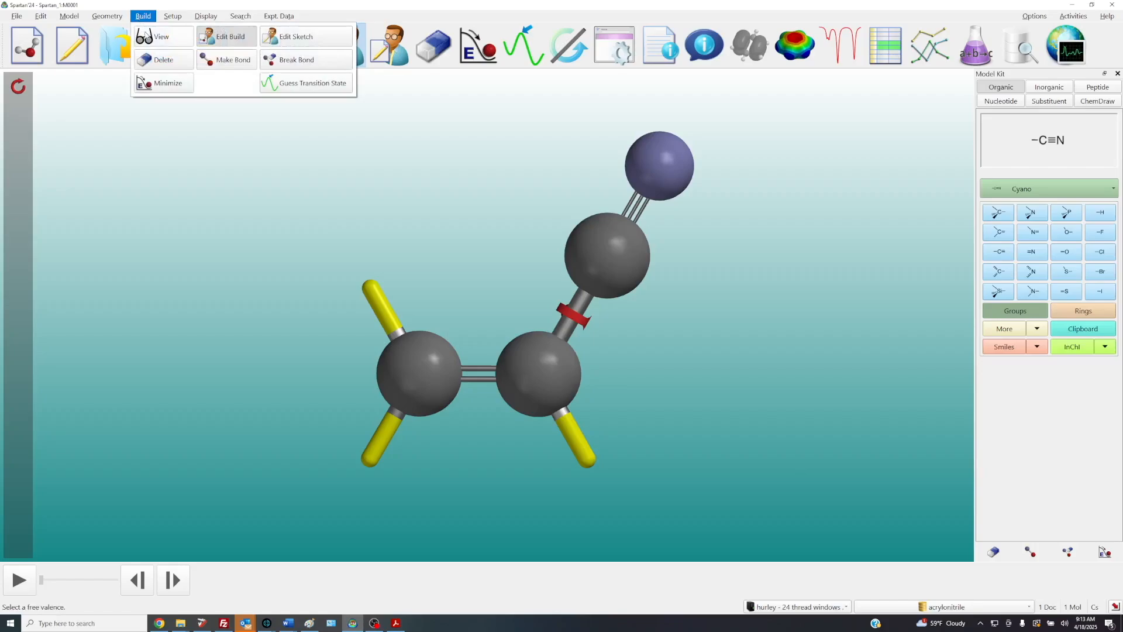
left_click(146, 36)
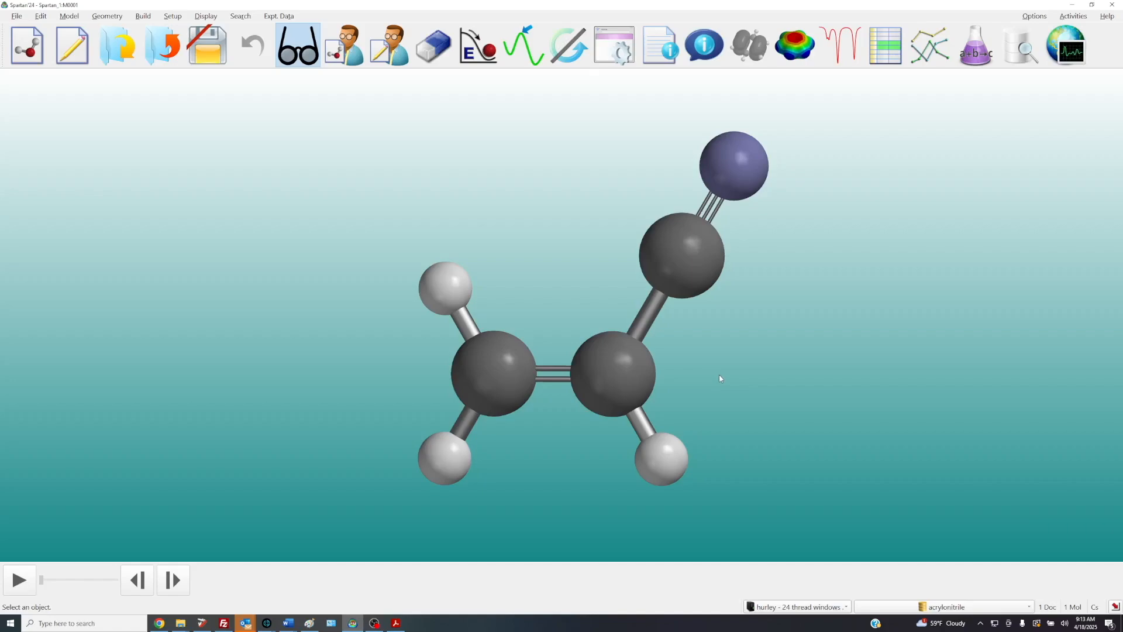
scroll(719, 375, "up", 2)
scroll(719, 375, "down", 2)
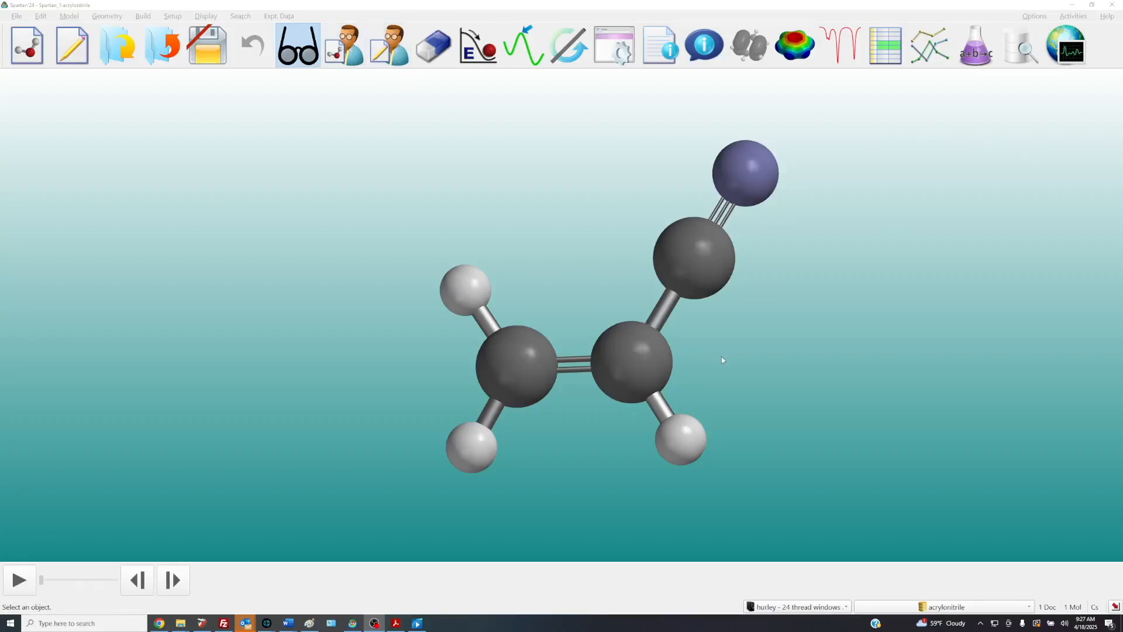
right_click_drag(795, 359, 774, 344)
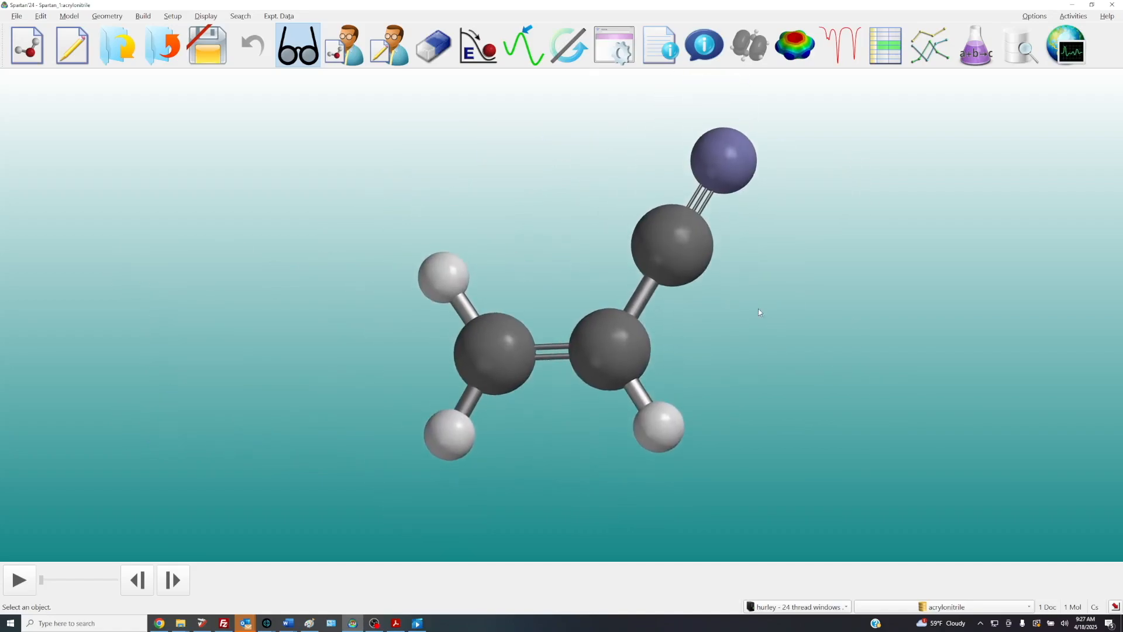
left_click_drag(833, 360, 822, 330)
scroll(822, 332, "up", 3)
scroll(823, 332, "down", 4)
scroll(823, 332, "up", 3)
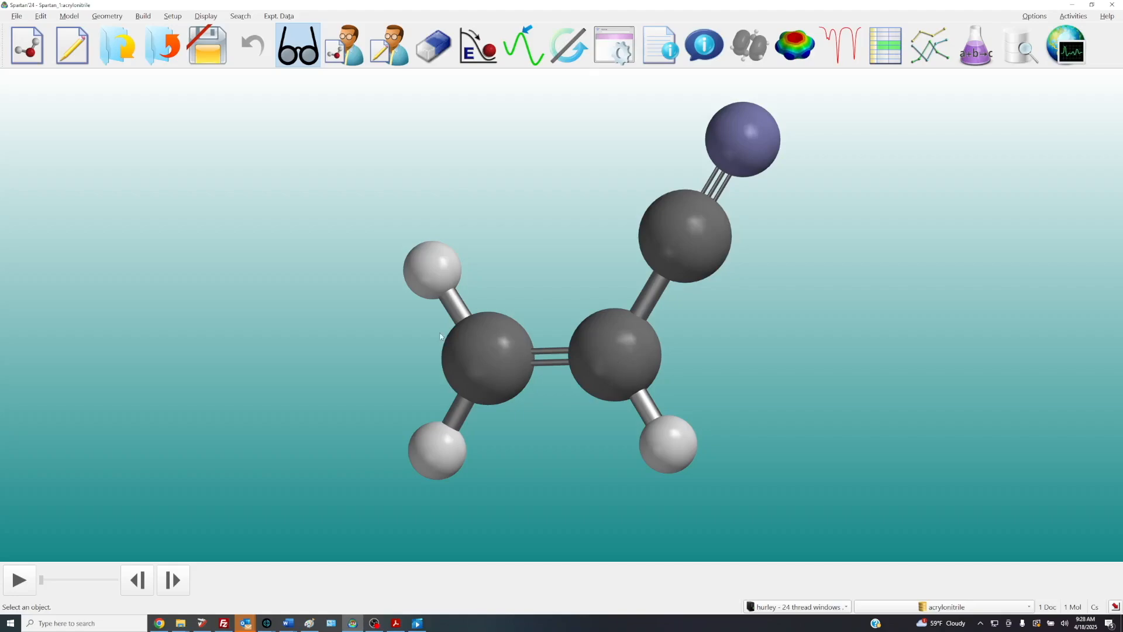
Close the acrylonitrile document without saving and start a new build
left_click(163, 50)
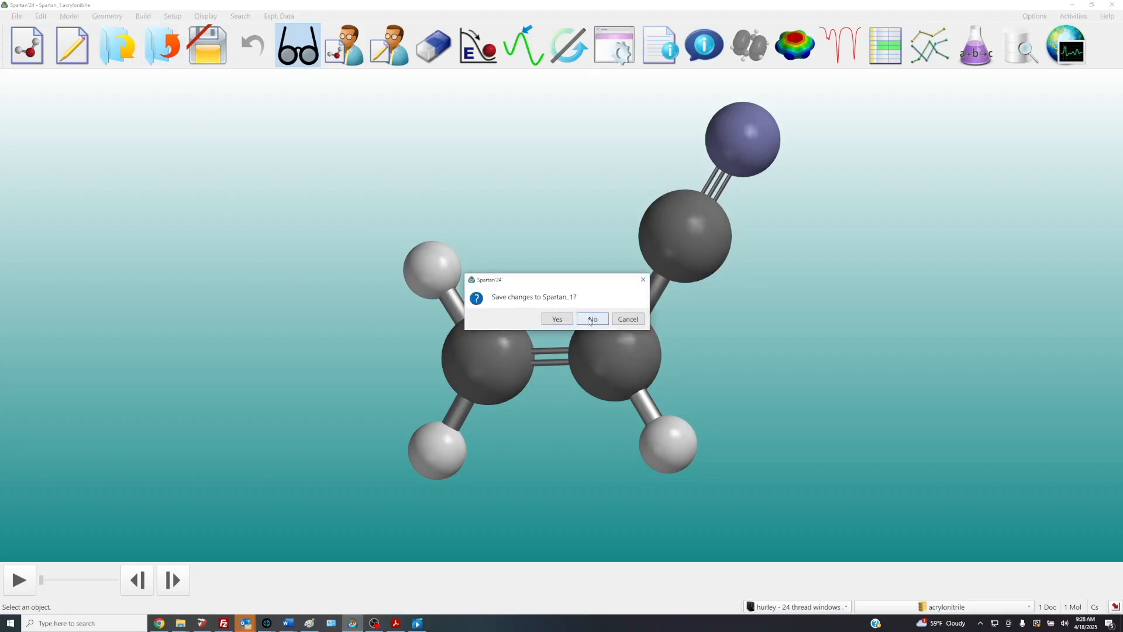
left_click(591, 320)
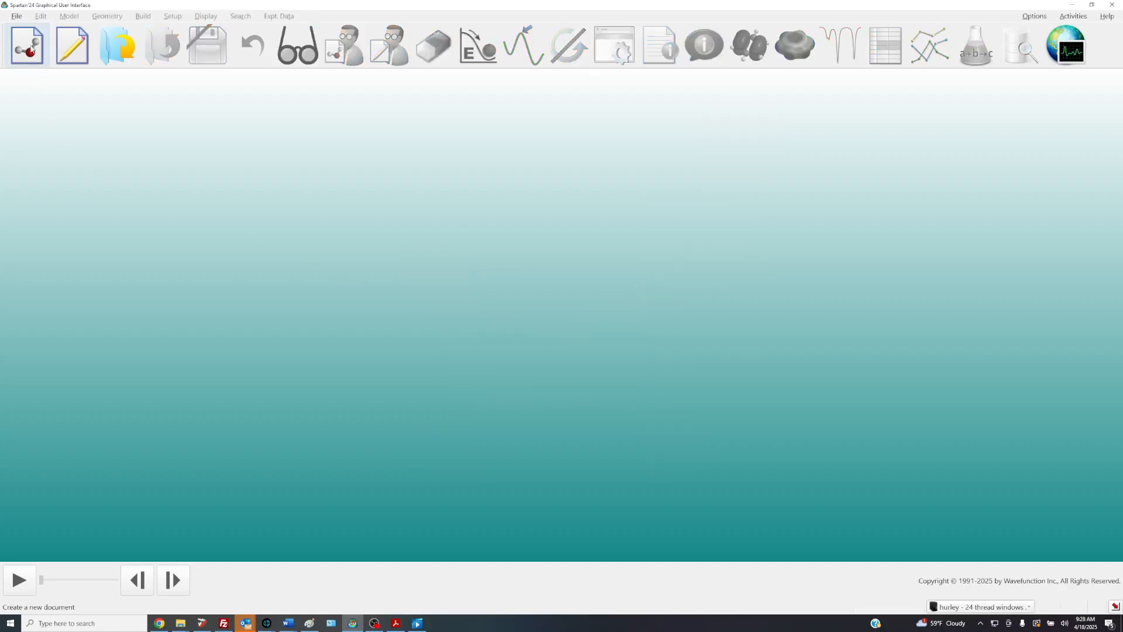
left_click(28, 48)
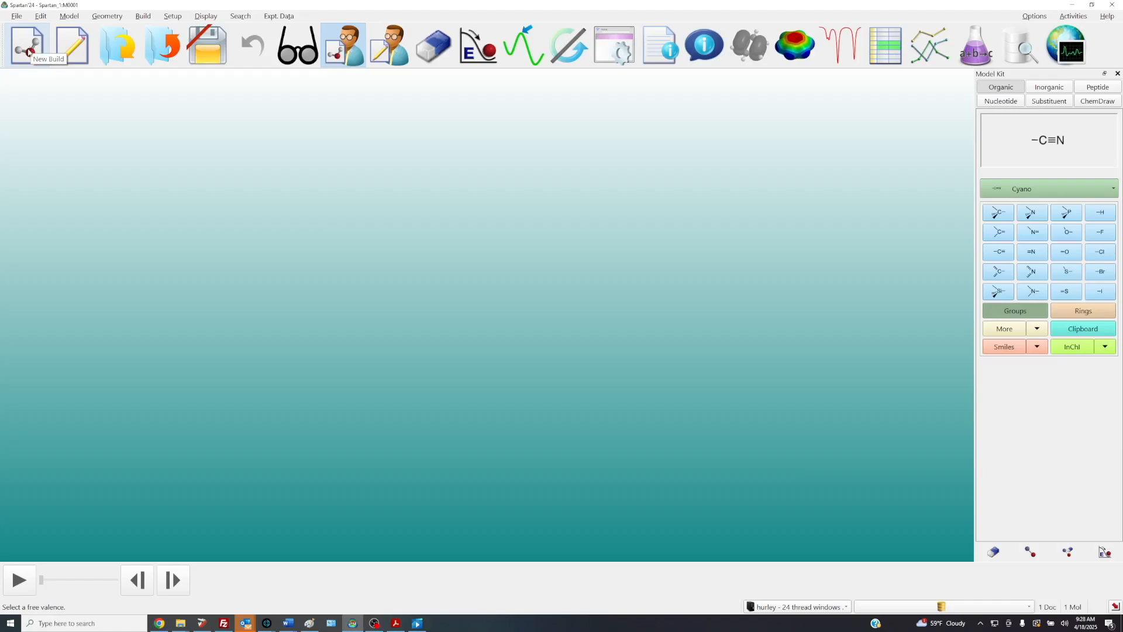
Consult the Cyclohexanone instructions in the PDF tutorial and place a Cyclohexane ring in the empty build
key("alt+Tab")
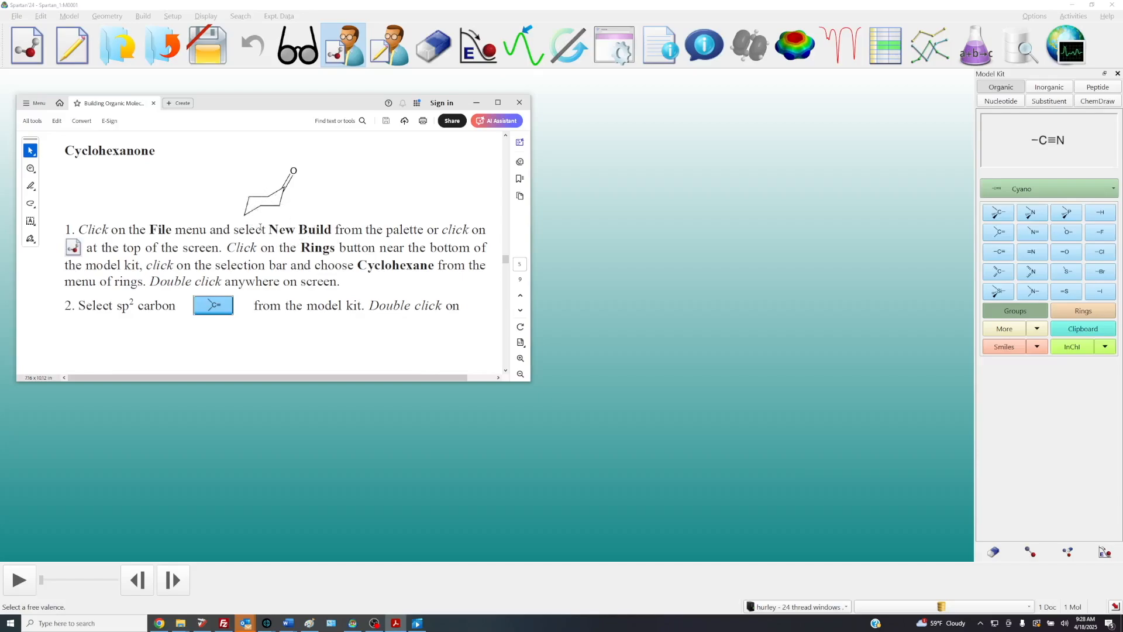
left_click(478, 103)
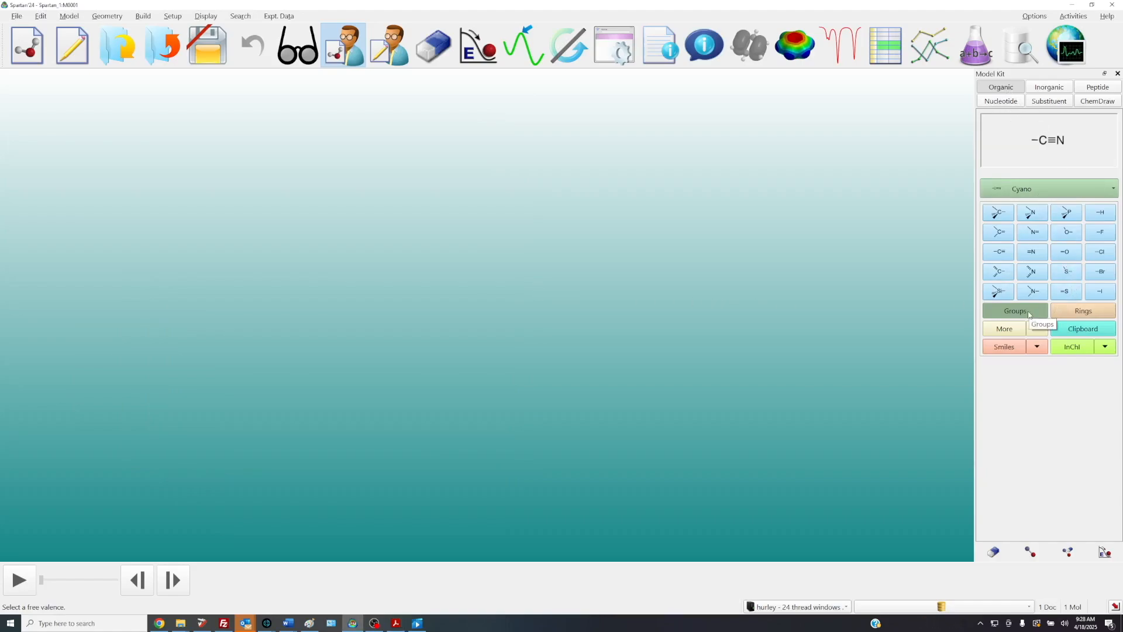
left_click(1080, 313)
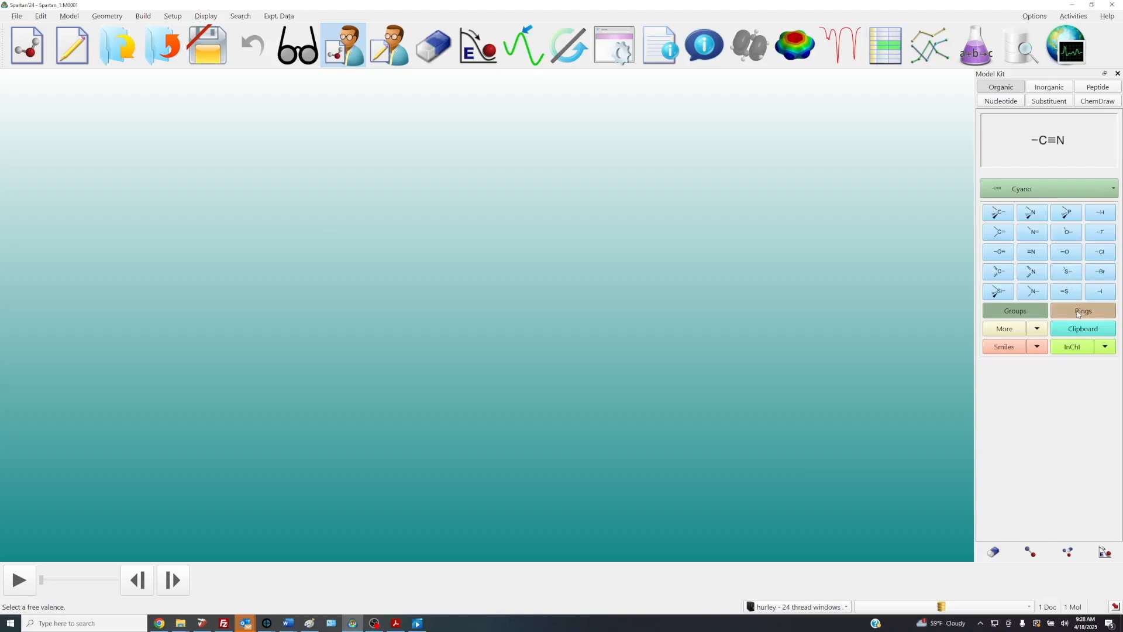
left_click(1056, 189)
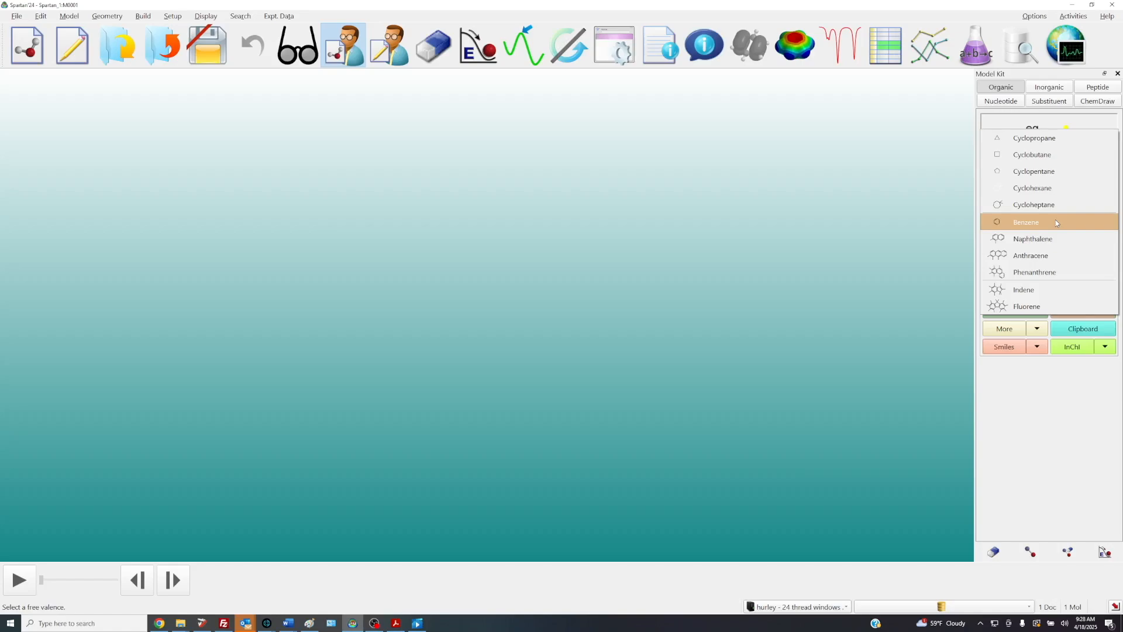
left_click(1051, 189)
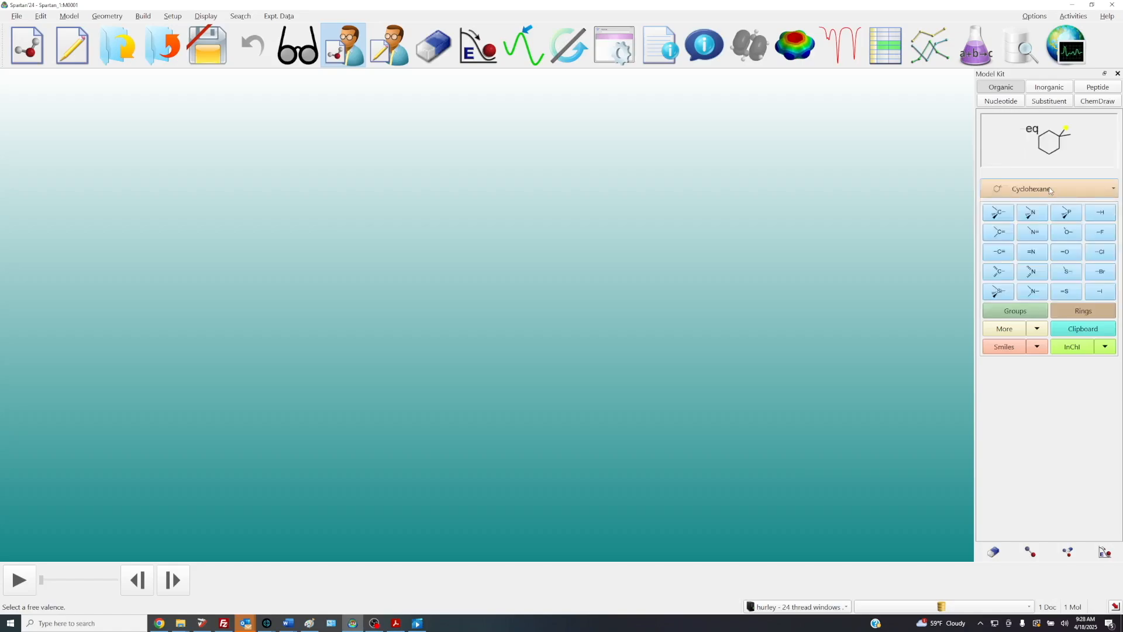
left_click(514, 323)
left_click_drag(514, 324, 566, 385)
scroll(551, 377, "up", 2)
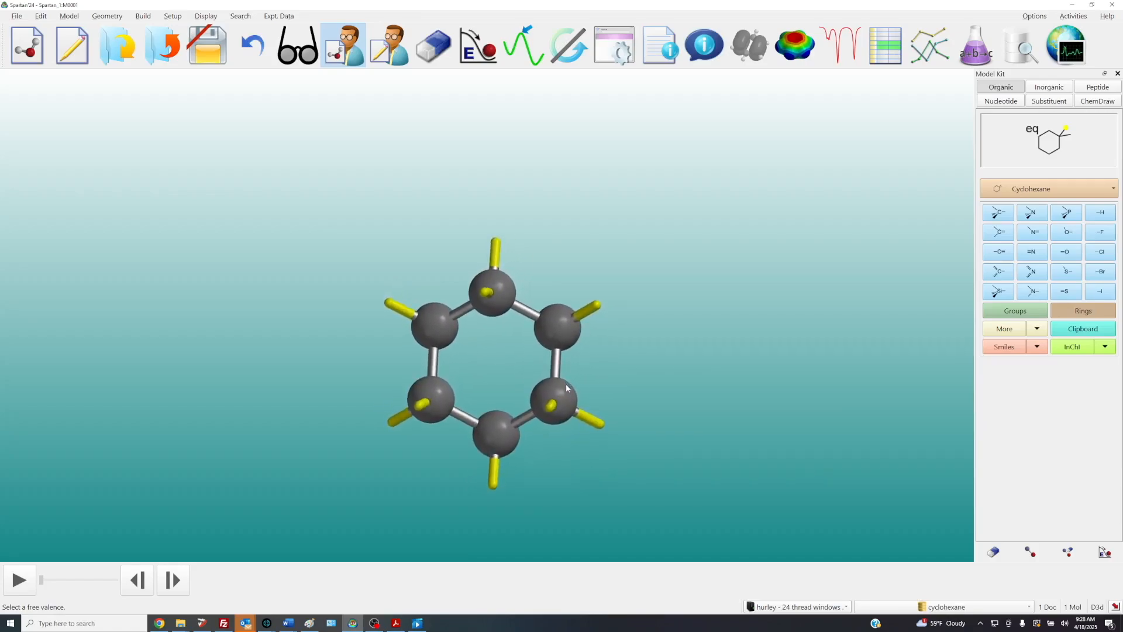
scroll(566, 386, "up", 1)
right_click_drag(567, 388, 566, 363)
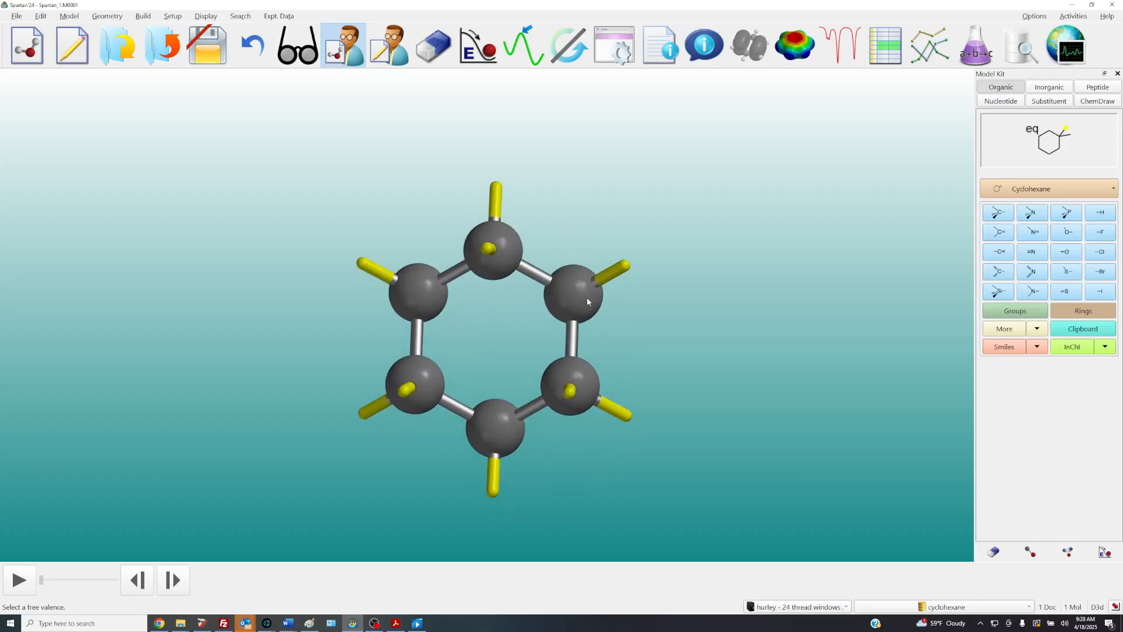
scroll(738, 316, "up", 3)
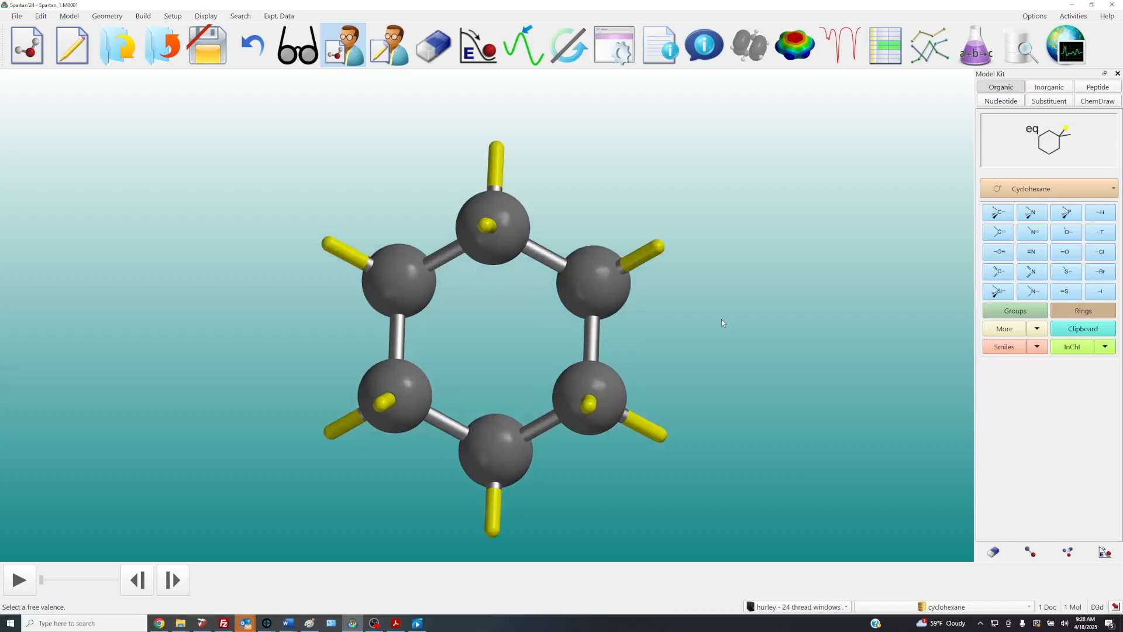
Replace the upper-right carbon of the cyclohexane ring with an sp2 carbon
left_click(1001, 214)
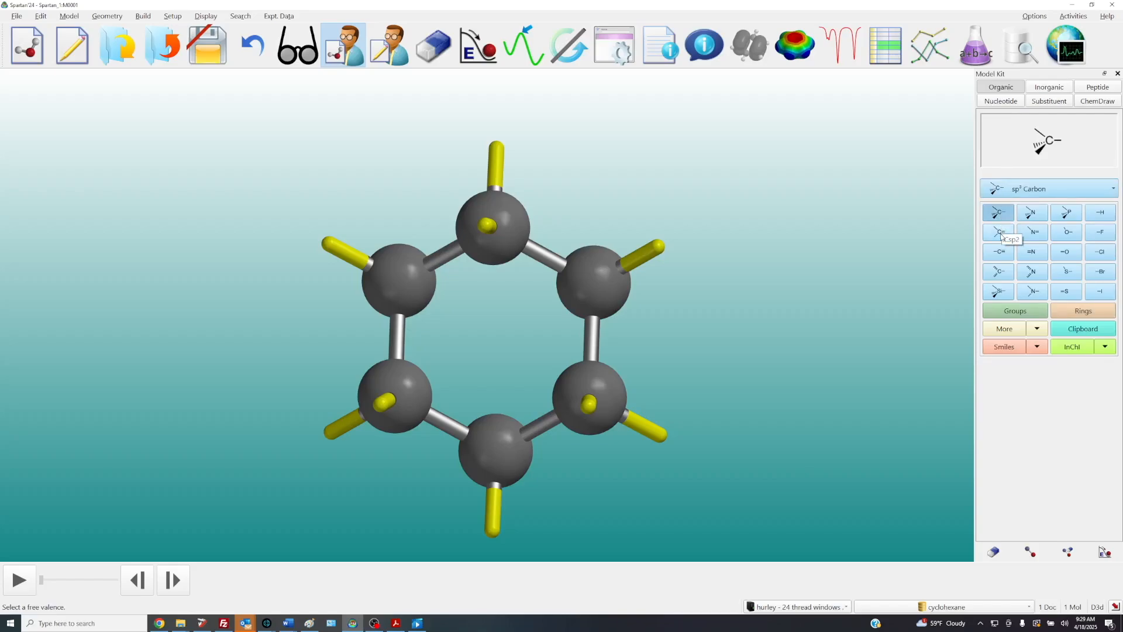
left_click(1001, 234)
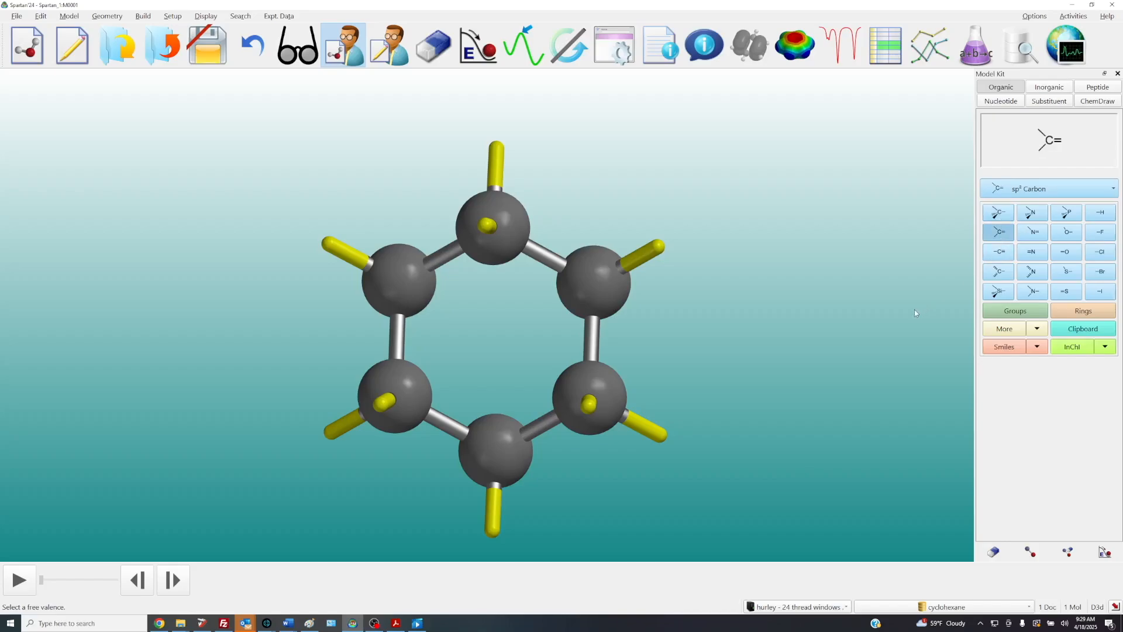
left_click(594, 295)
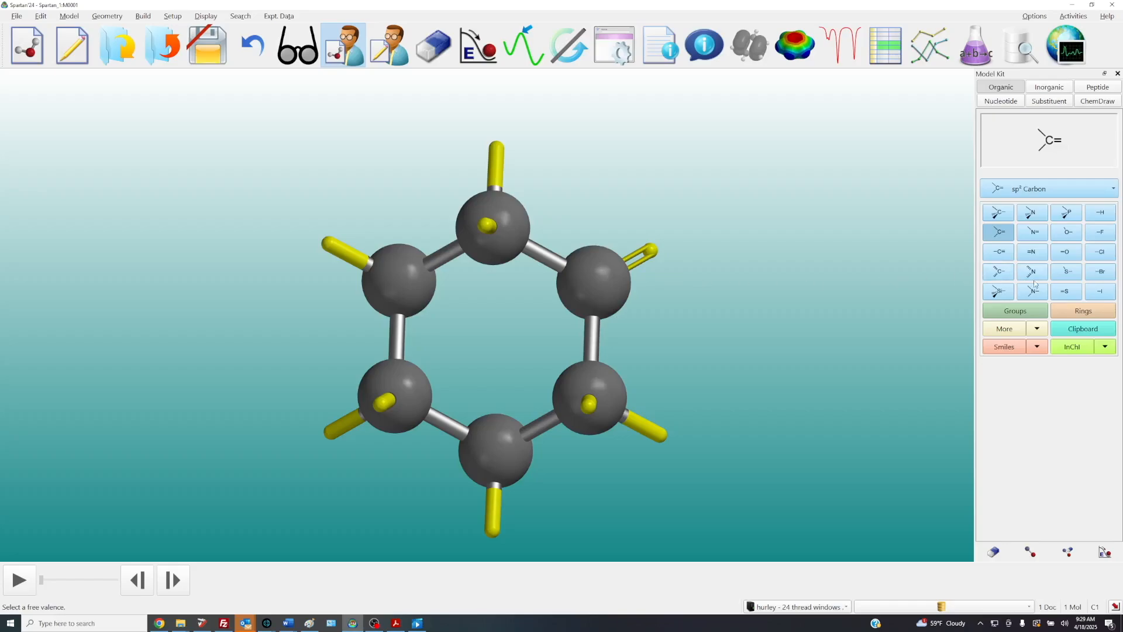
Attach an sp2 oxygen to the double-bond free valence of the ring's sp2 carbon
left_click(1065, 253)
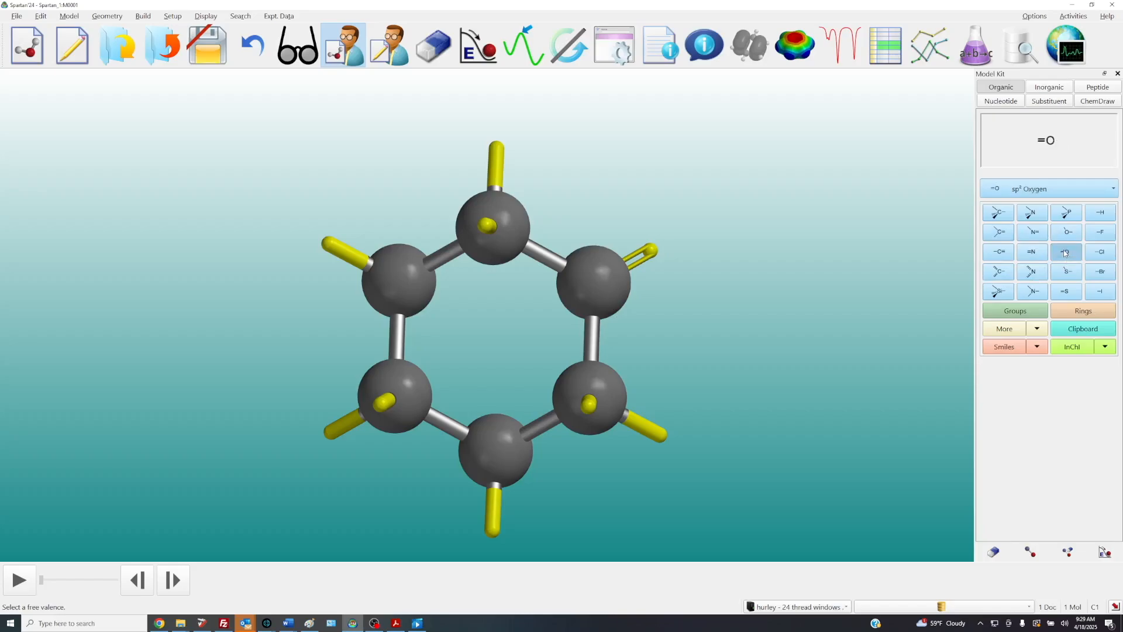
left_click(1067, 232)
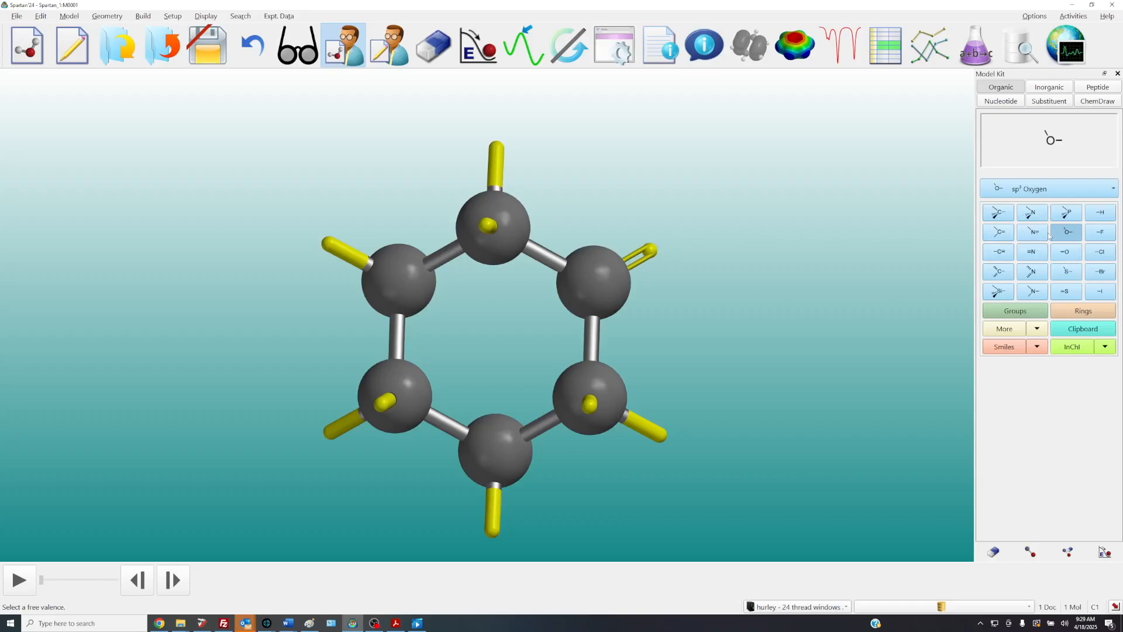
left_click(1066, 253)
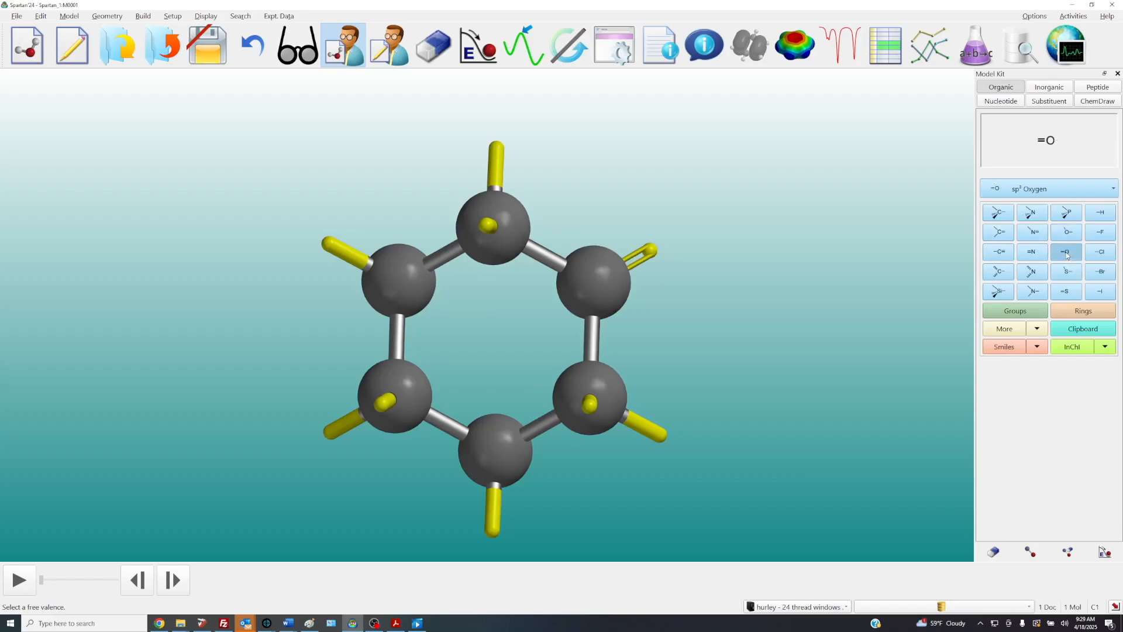
left_click(651, 249)
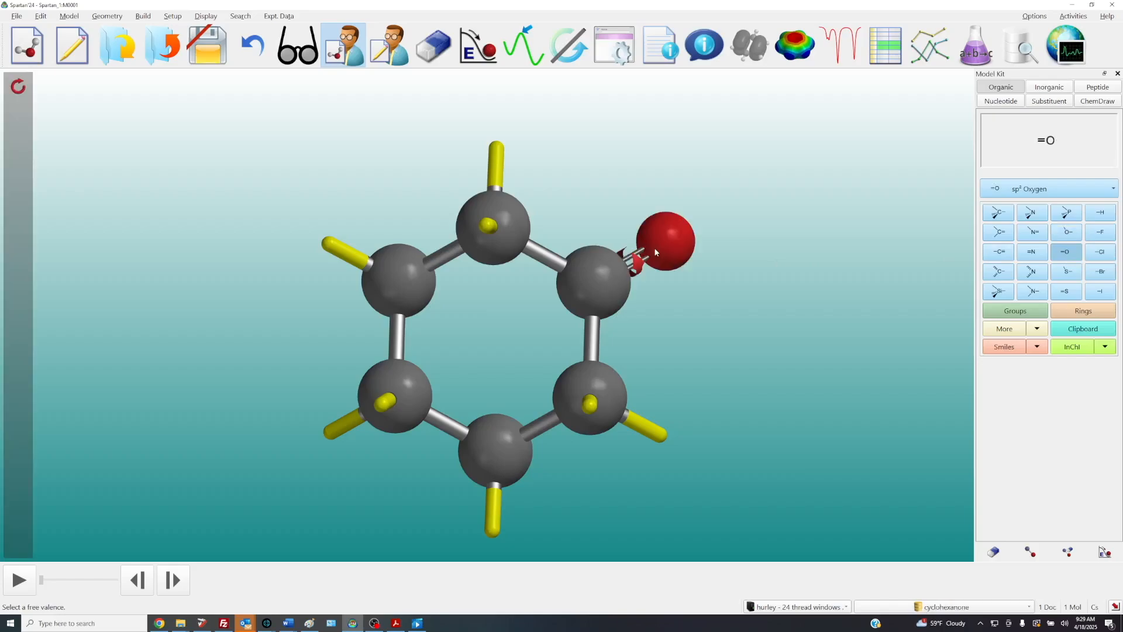
Switch to View mode and examine the finished cyclohexanone model from different angles
left_click_drag(759, 446, 525, 356)
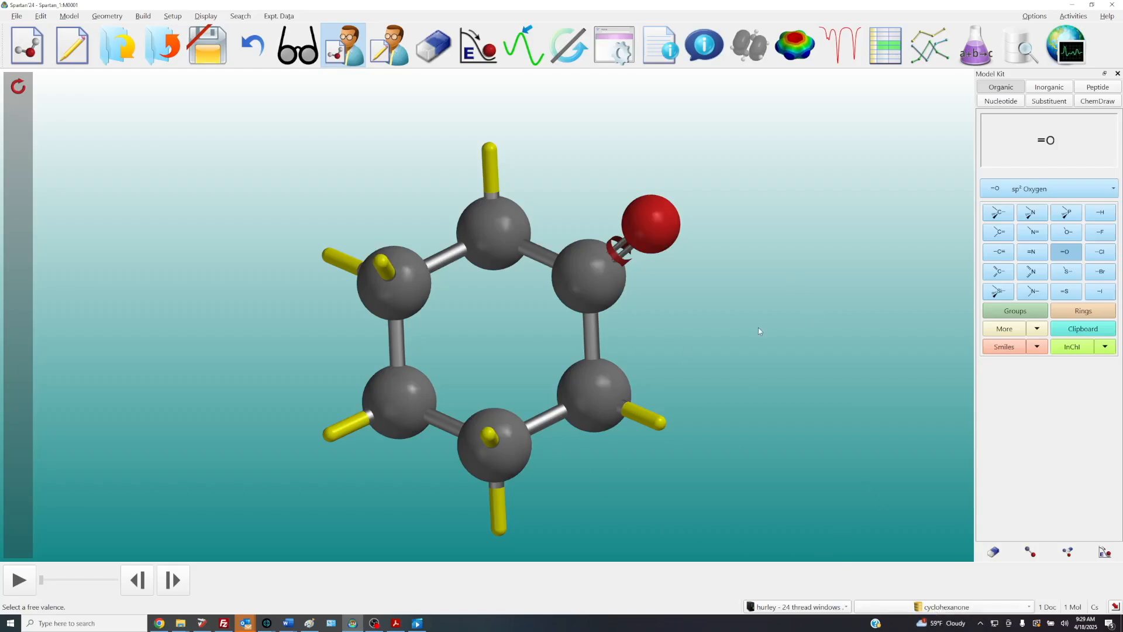
left_click(298, 45)
left_click_drag(551, 285, 579, 309)
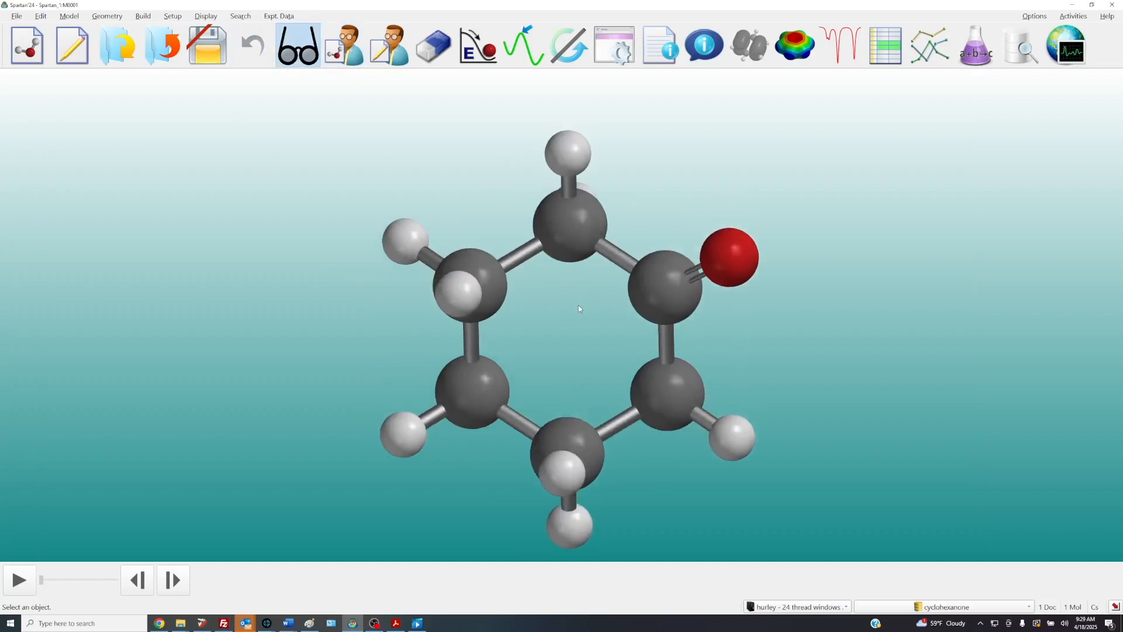
scroll(593, 319, "down", 2)
right_click_drag(595, 317, 592, 290)
left_click_drag(592, 290, 587, 291)
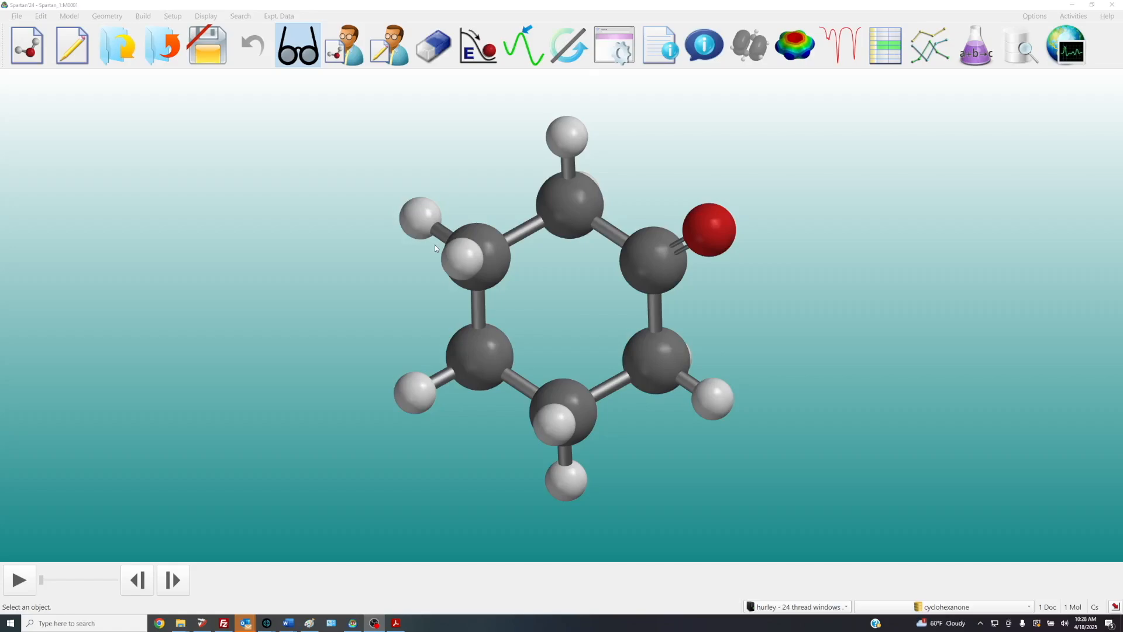
Close the cyclohexanone document without saving and start another new build
left_click(169, 60)
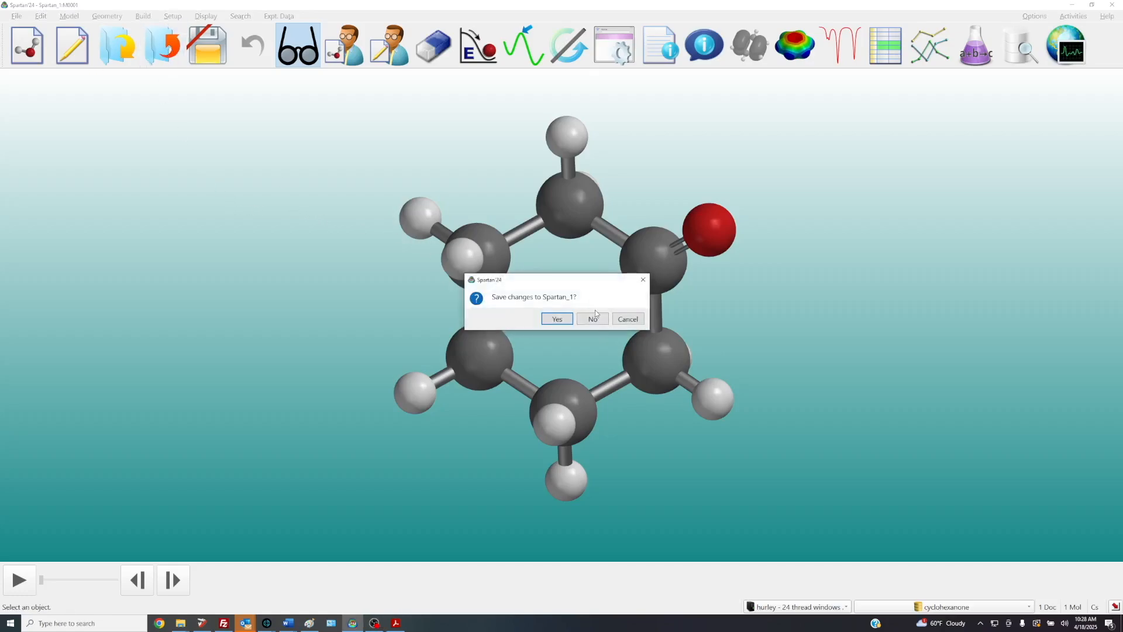
left_click(592, 318)
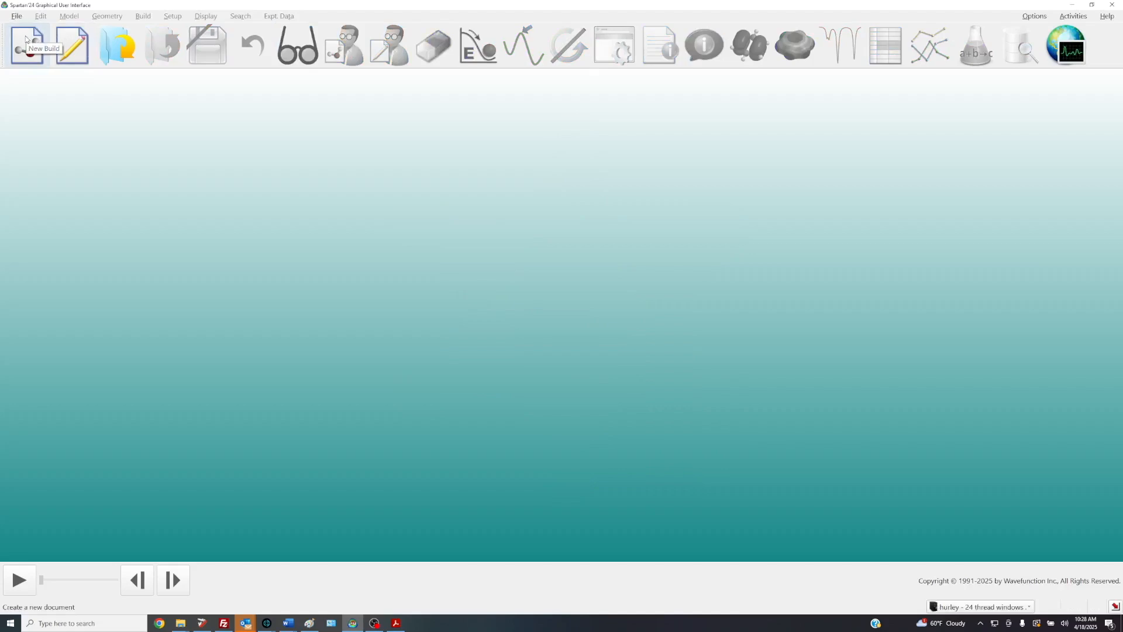
left_click(26, 39)
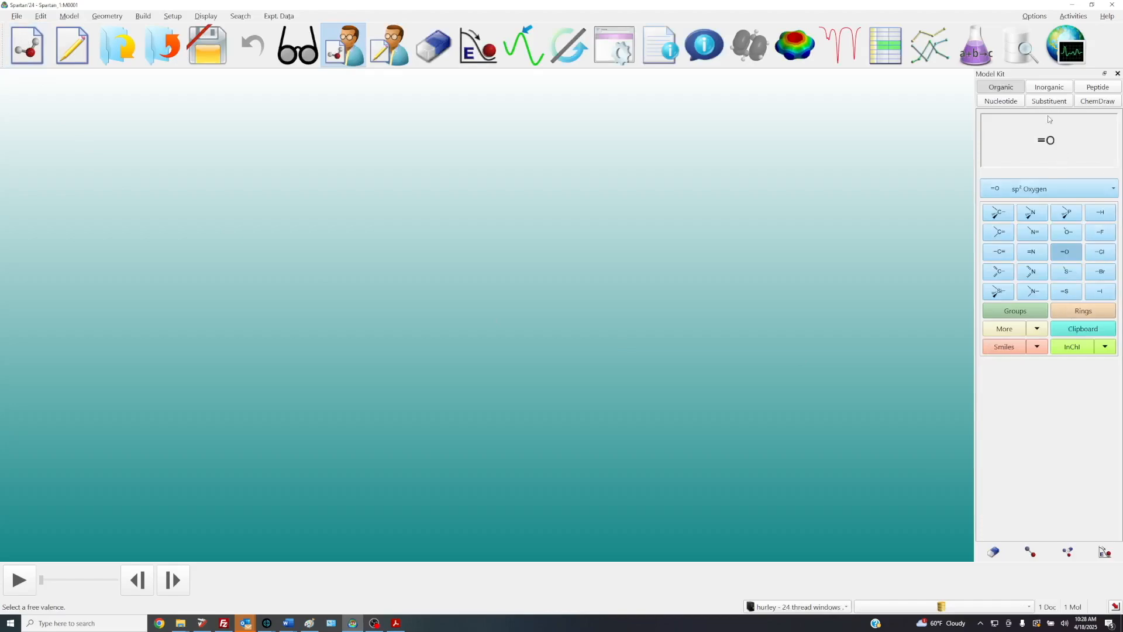
Place a cyclohexane ring from the ring library into the empty workspace
left_click(1088, 316)
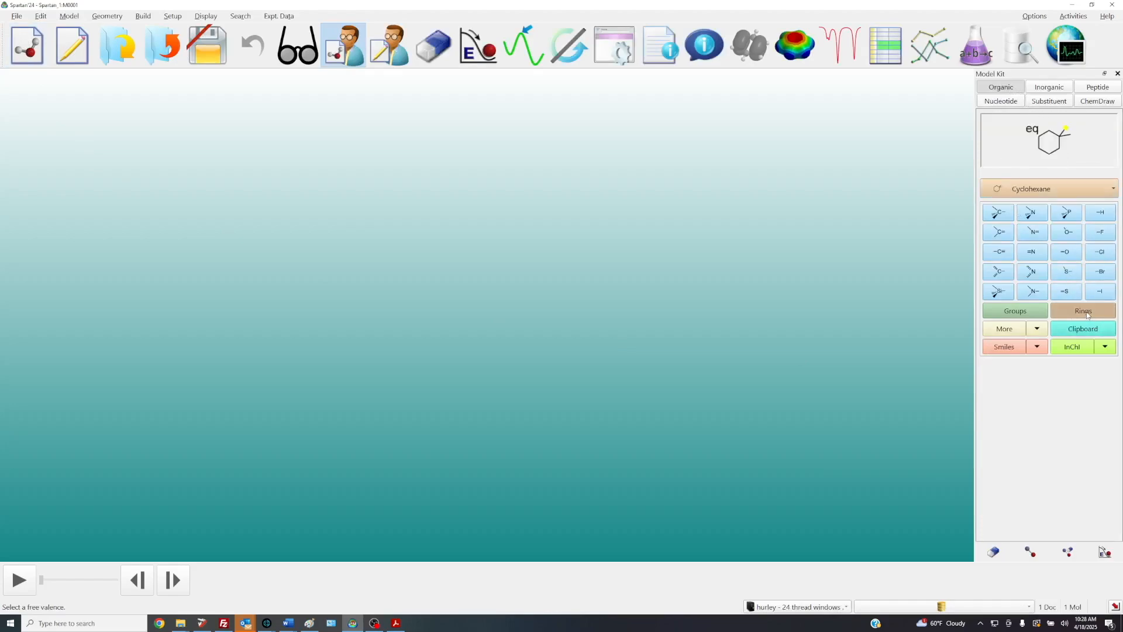
left_click(1048, 188)
left_click(1040, 188)
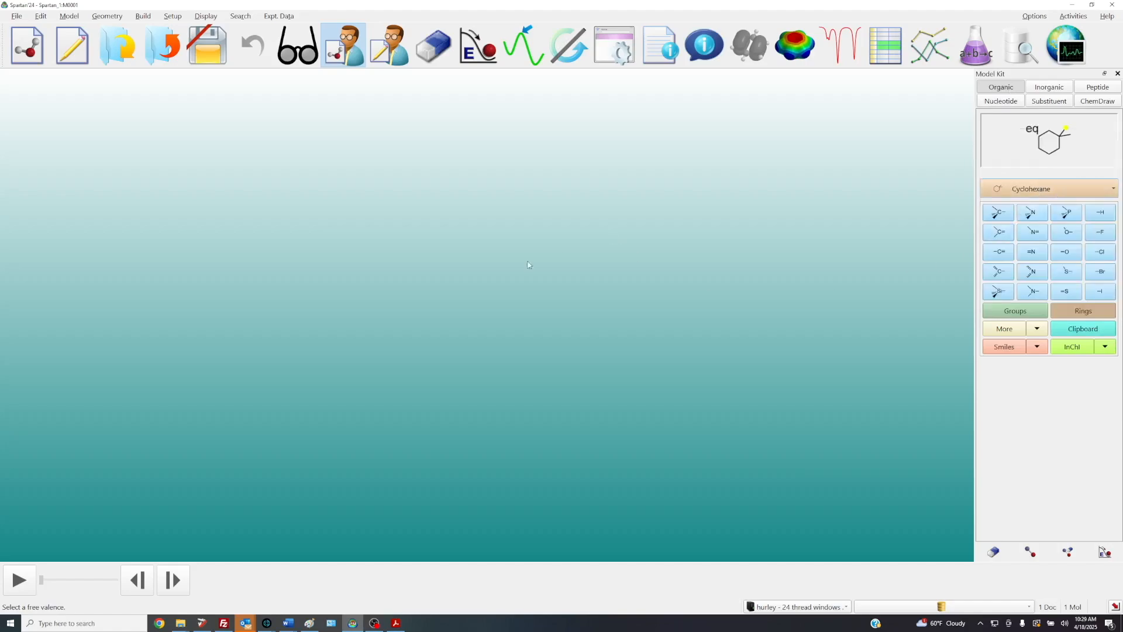
left_click(524, 321)
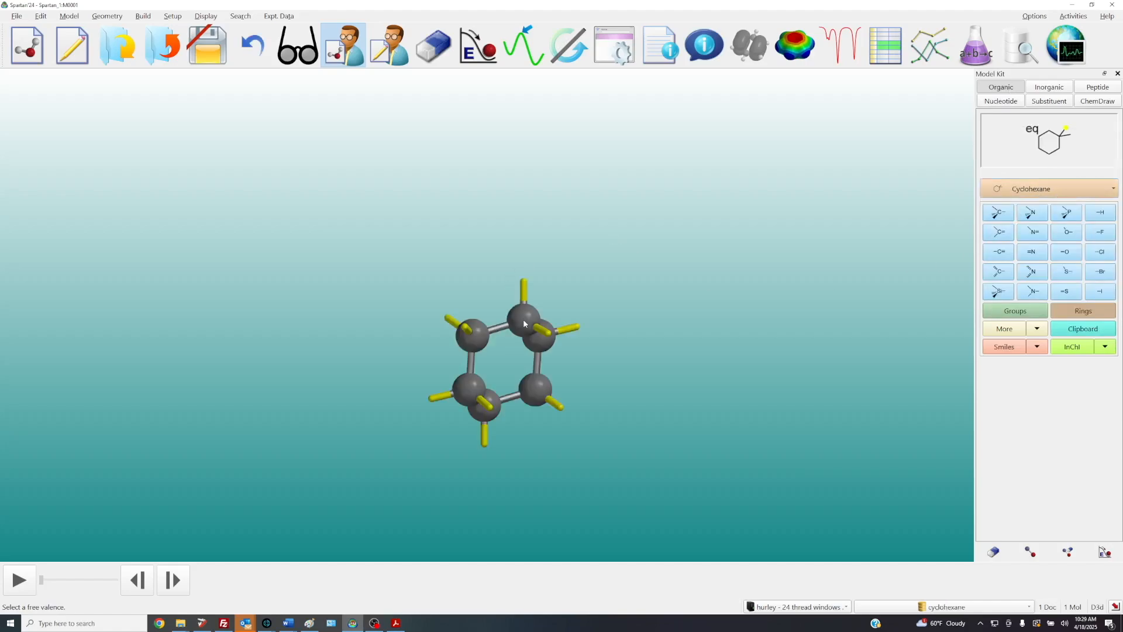
Attach an alkenyl group to the equatorial free valence of the ring's upper-right carbon
scroll(537, 363, "up", 3)
left_click_drag(530, 363, 492, 256)
scroll(510, 357, "up", 3)
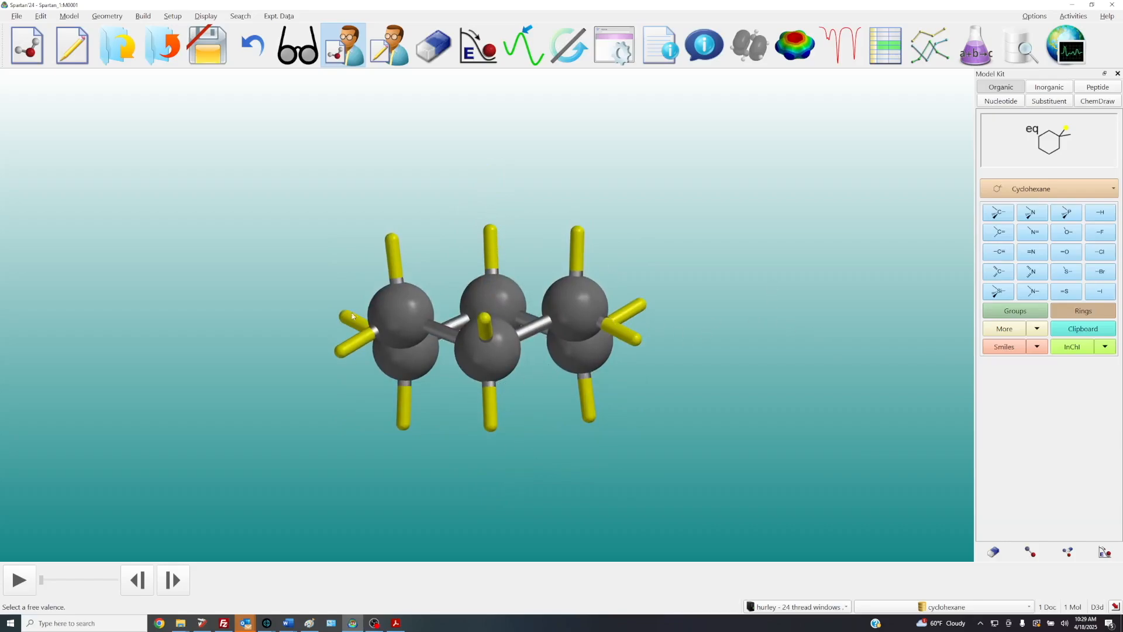
left_click_drag(541, 298, 556, 355)
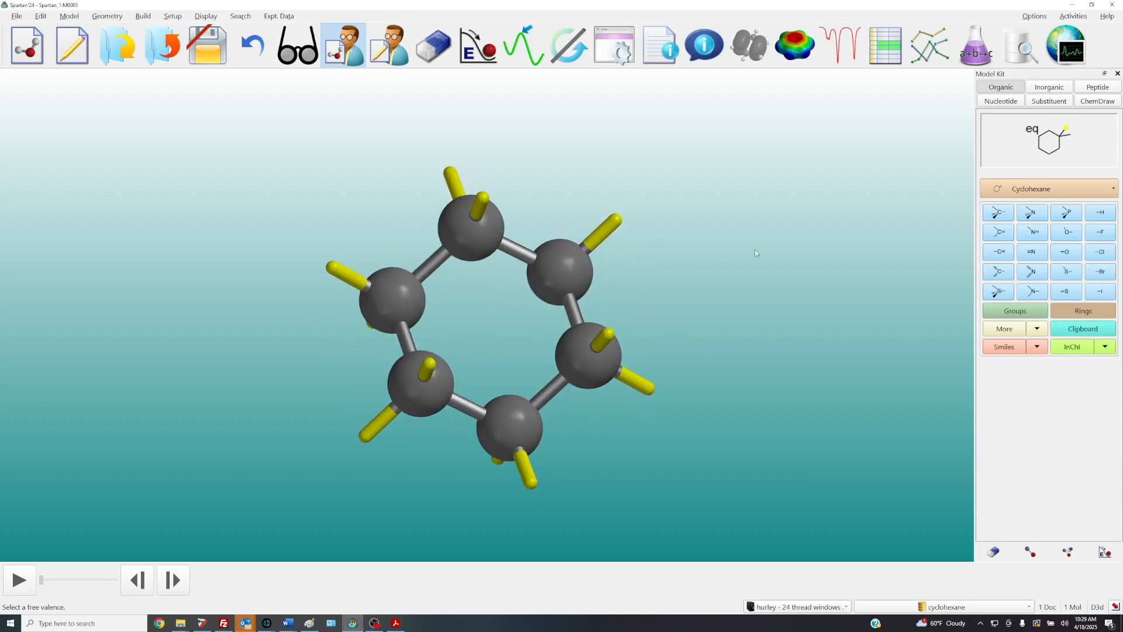
mouse_move(527, 309)
left_mouse_down()
mouse_move(489, 305)
mouse_move(524, 306)
mouse_move(515, 316)
left_mouse_up()
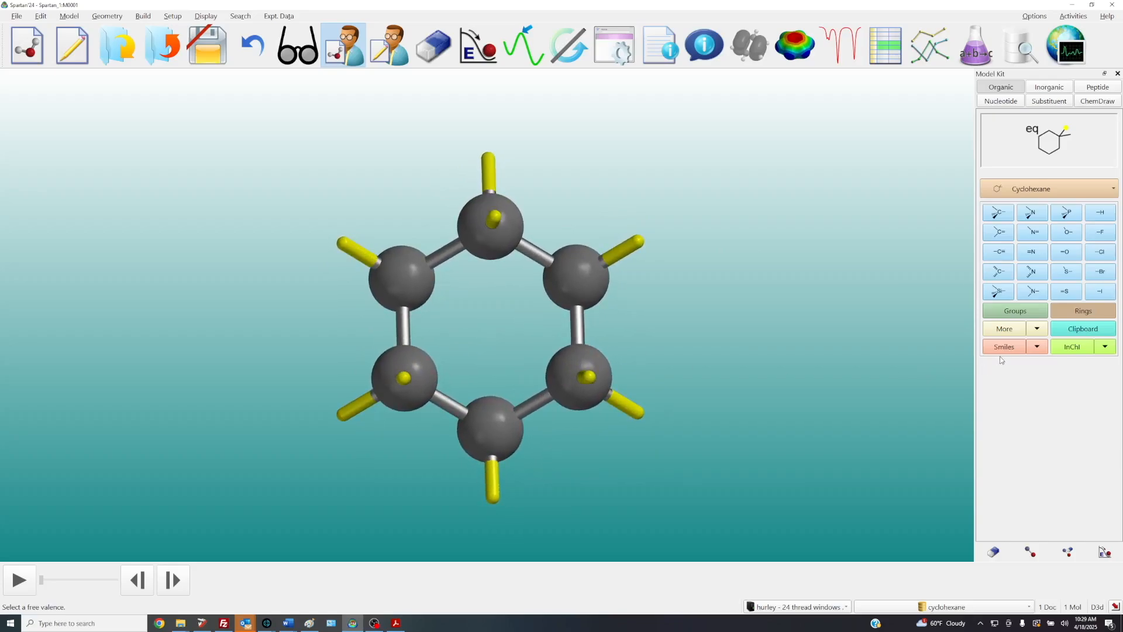
left_click(1032, 314)
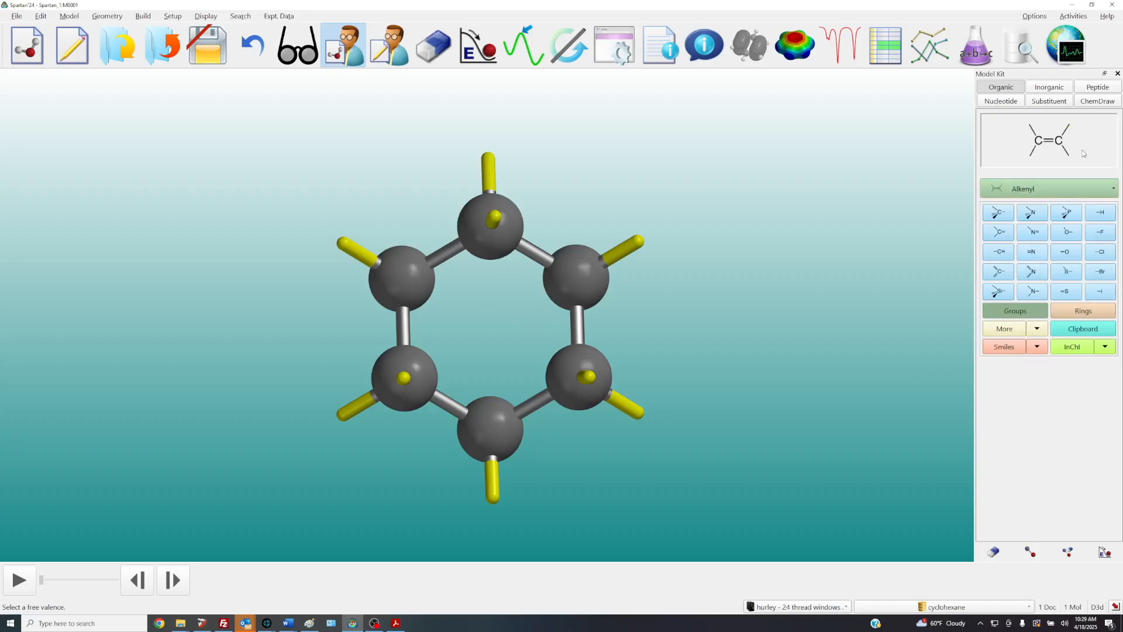
left_click(1040, 189)
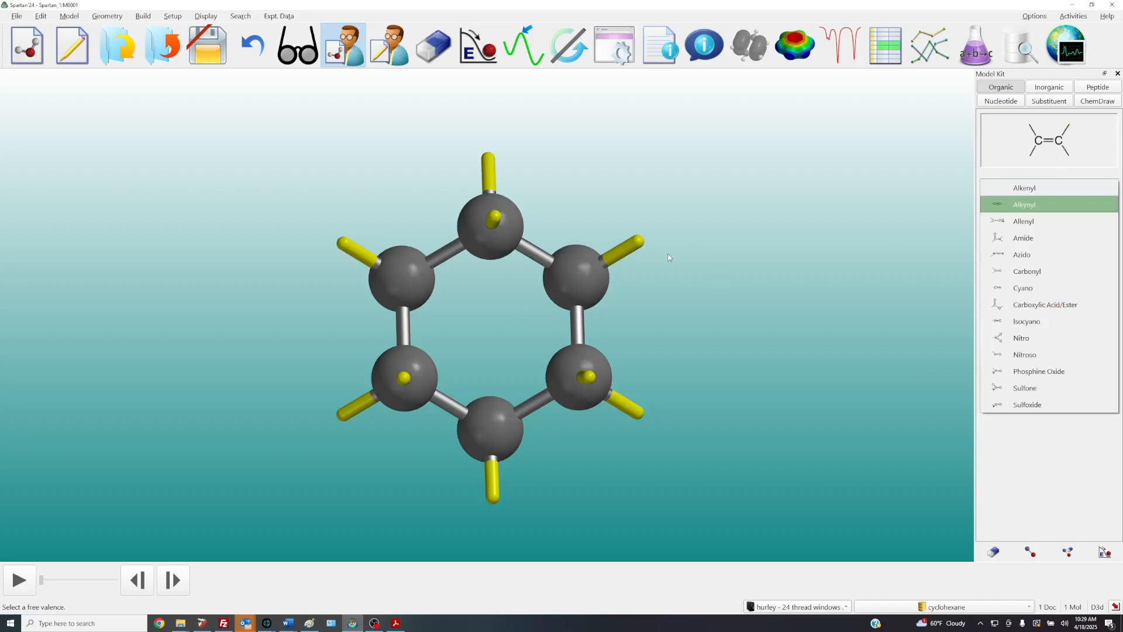
left_click(638, 240)
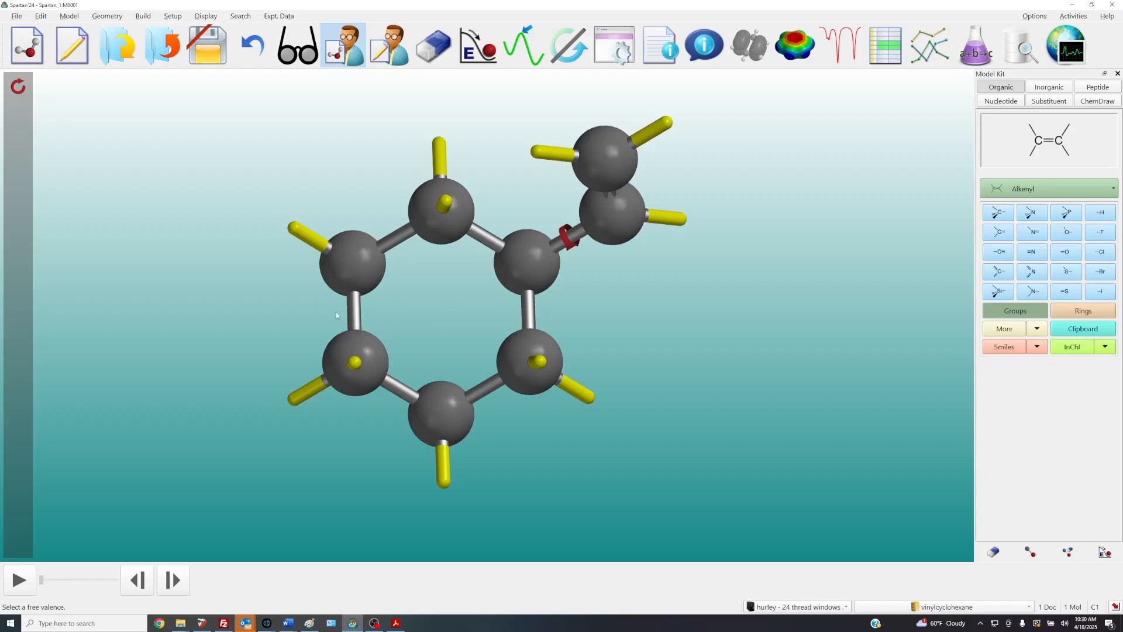
Use Make Bond on the axial free valences of the two leftmost adjacent ring carbons to form a ring double bond
left_click_drag(395, 416, 347, 212)
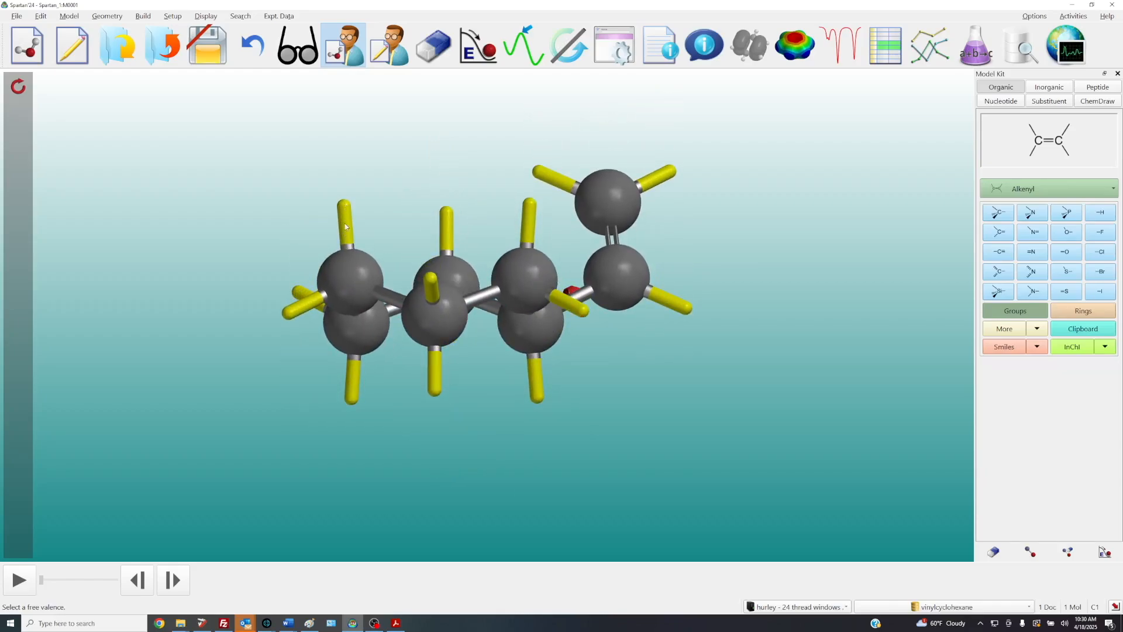
left_click_drag(352, 396, 381, 427)
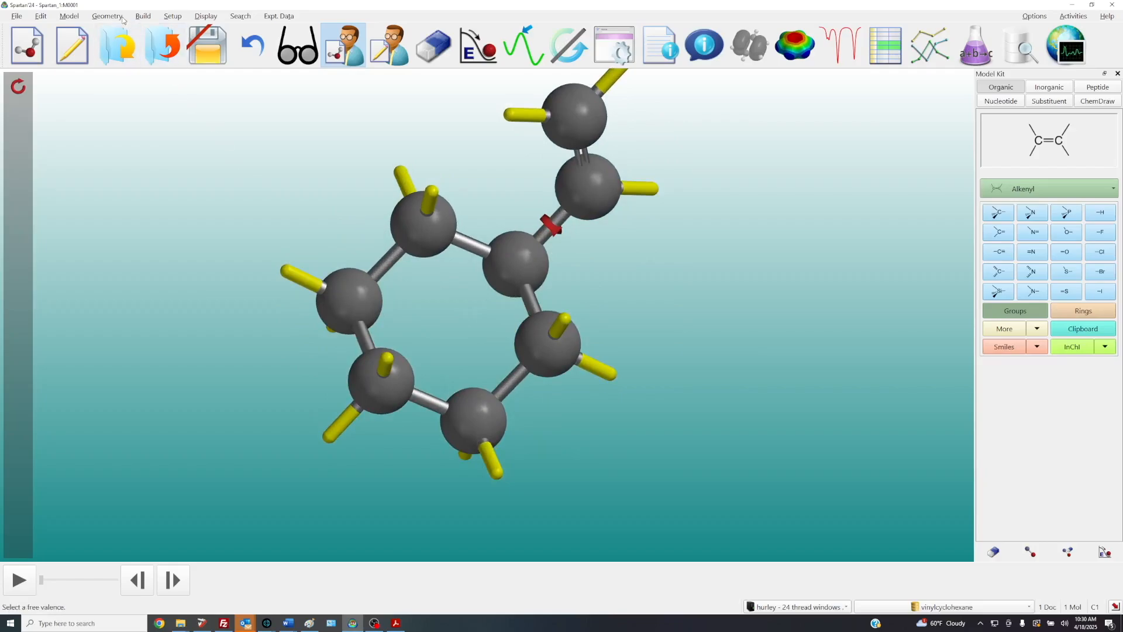
left_click(141, 17)
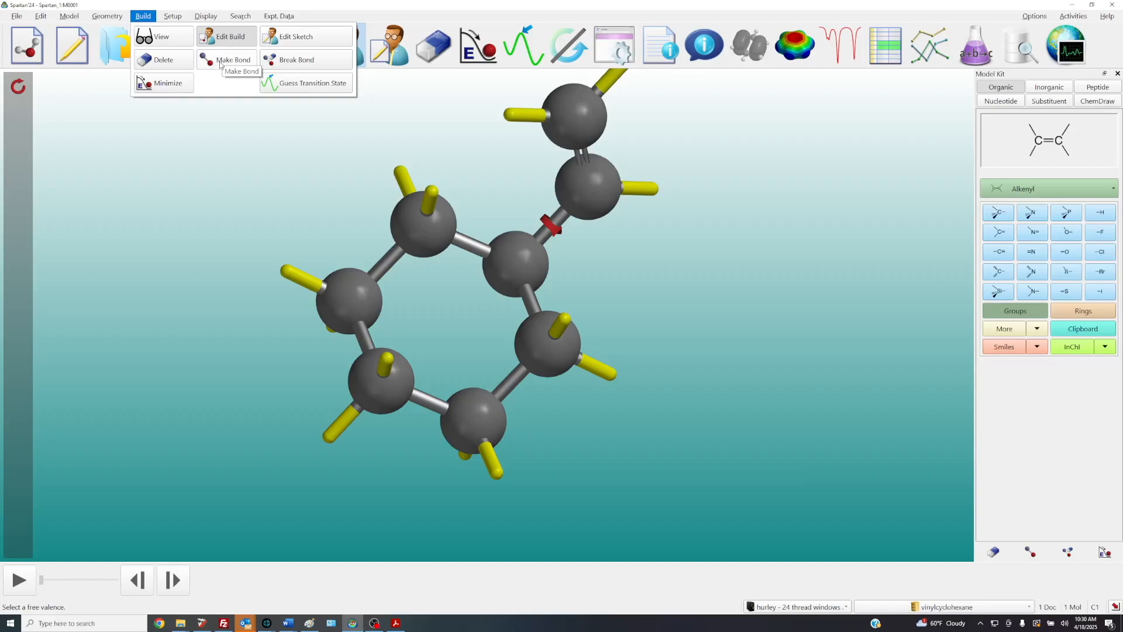
left_click(1031, 555)
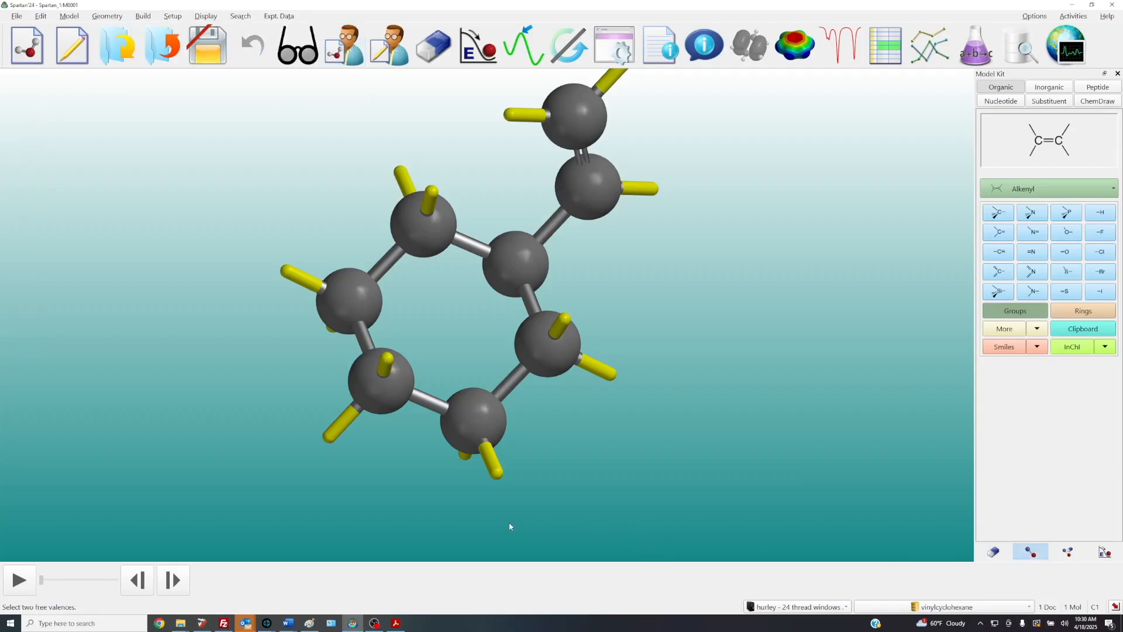
left_click_drag(397, 493, 402, 450)
left_click(391, 287)
left_click_drag(399, 366, 417, 456)
left_click_drag(298, 368, 317, 360)
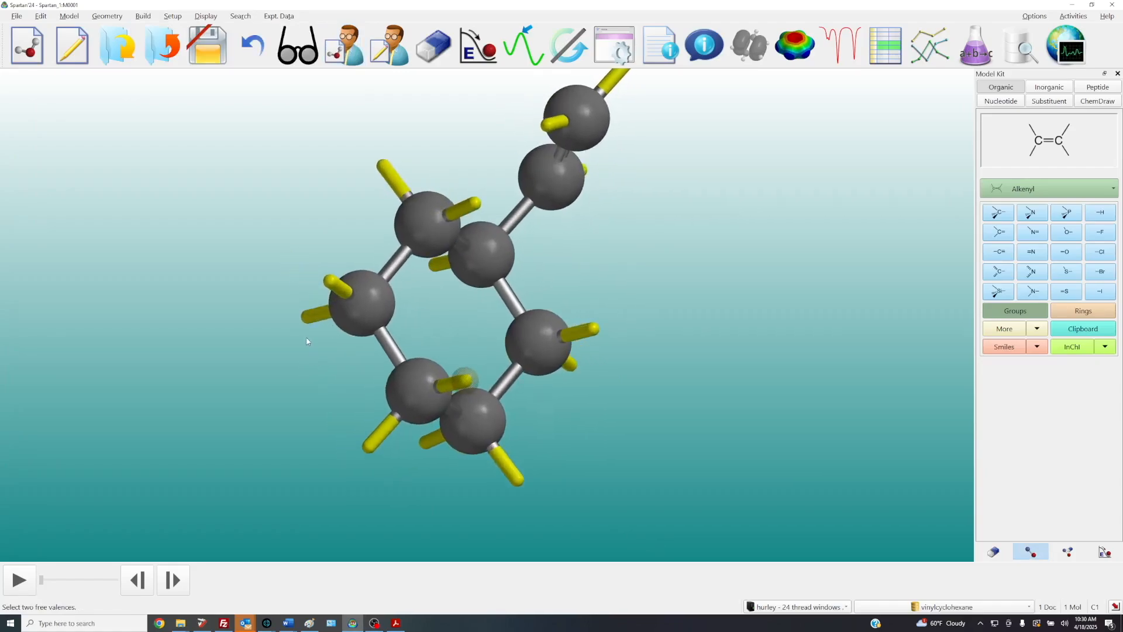
left_click(306, 318)
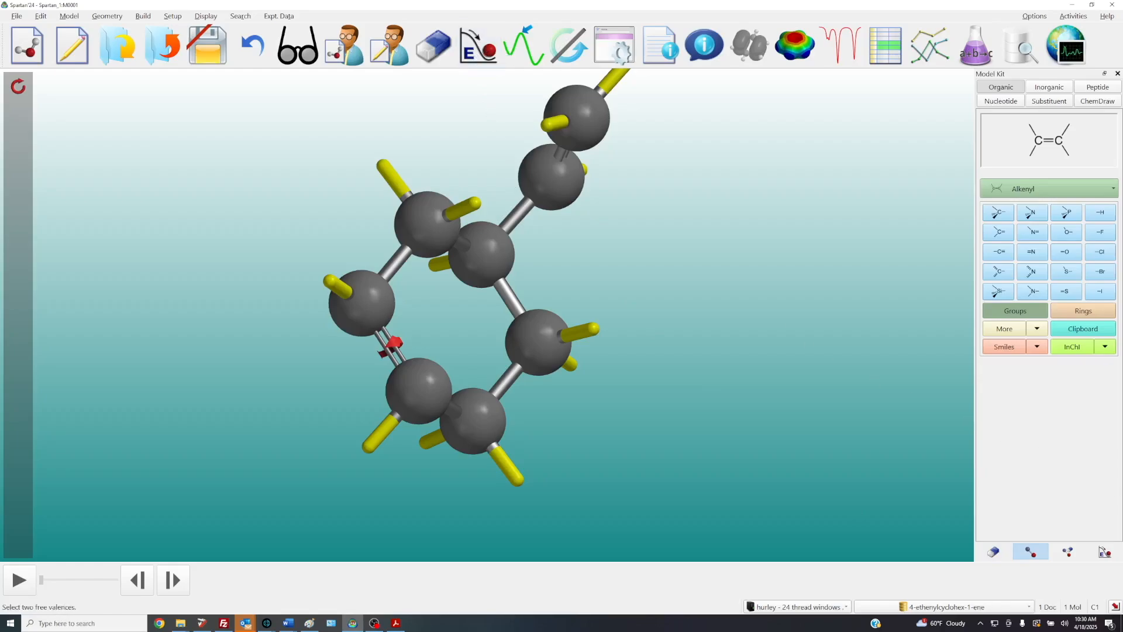
Minimize the molecule's geometry and turn on the R/S chirality labels
left_click(1106, 553)
left_click_drag(626, 385, 649, 438)
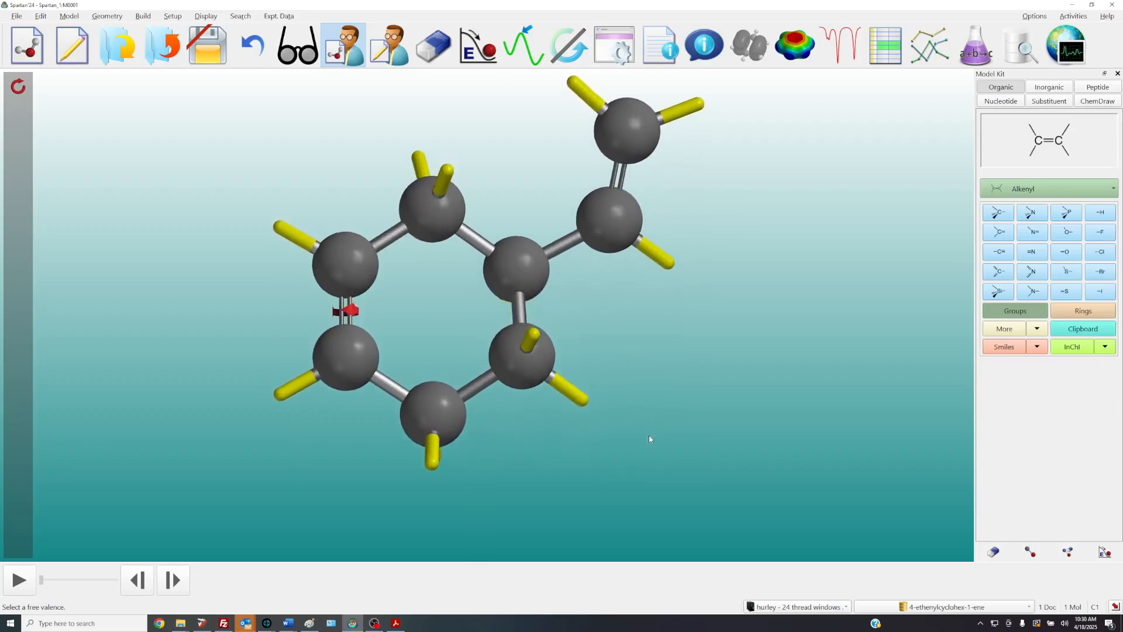
left_click(69, 16)
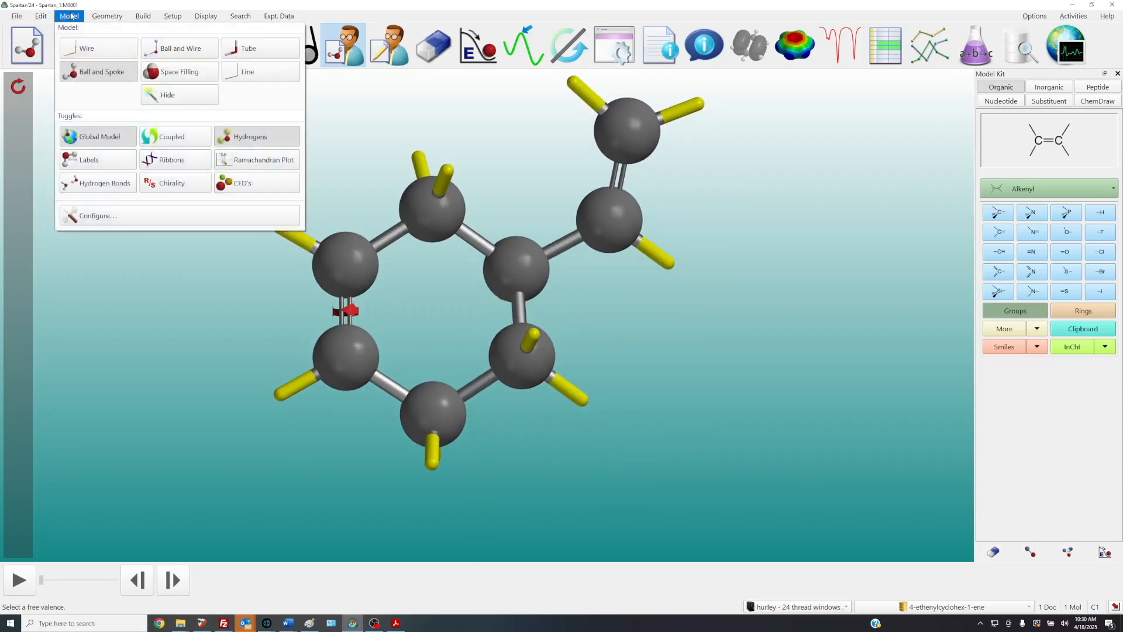
left_click(173, 183)
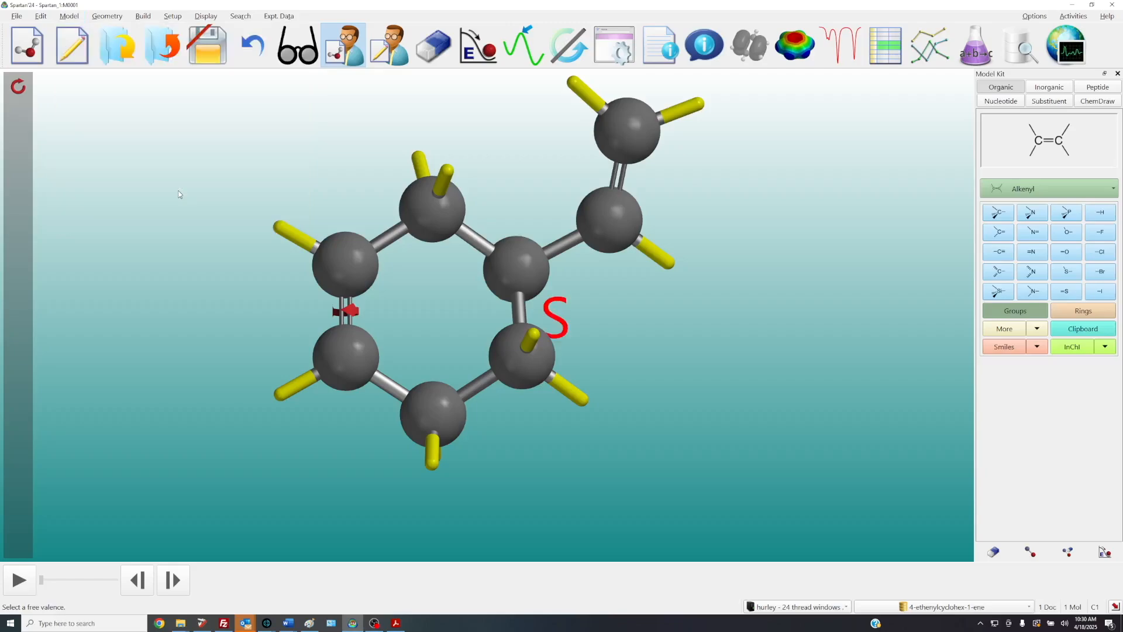
mouse_move(581, 306)
left_mouse_down()
mouse_move(597, 316)
mouse_move(584, 300)
left_mouse_up()
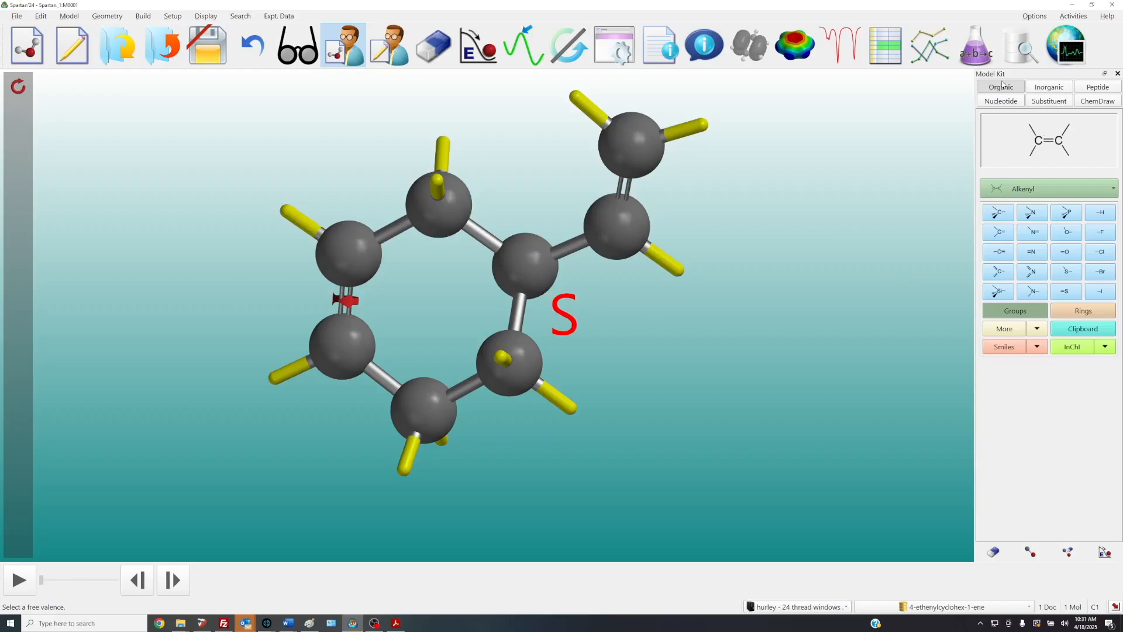
Attach an sp3 carbon to the lower-left double-bond carbon of the ring and another to the inner carbon of the alkenyl group
left_click(1001, 216)
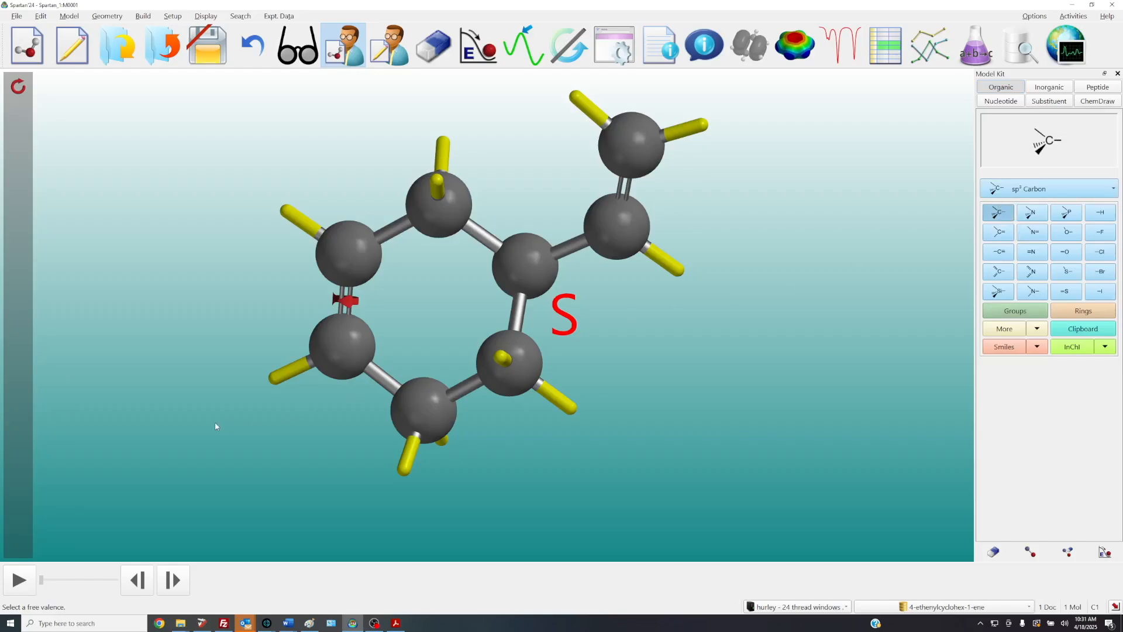
left_click(264, 386)
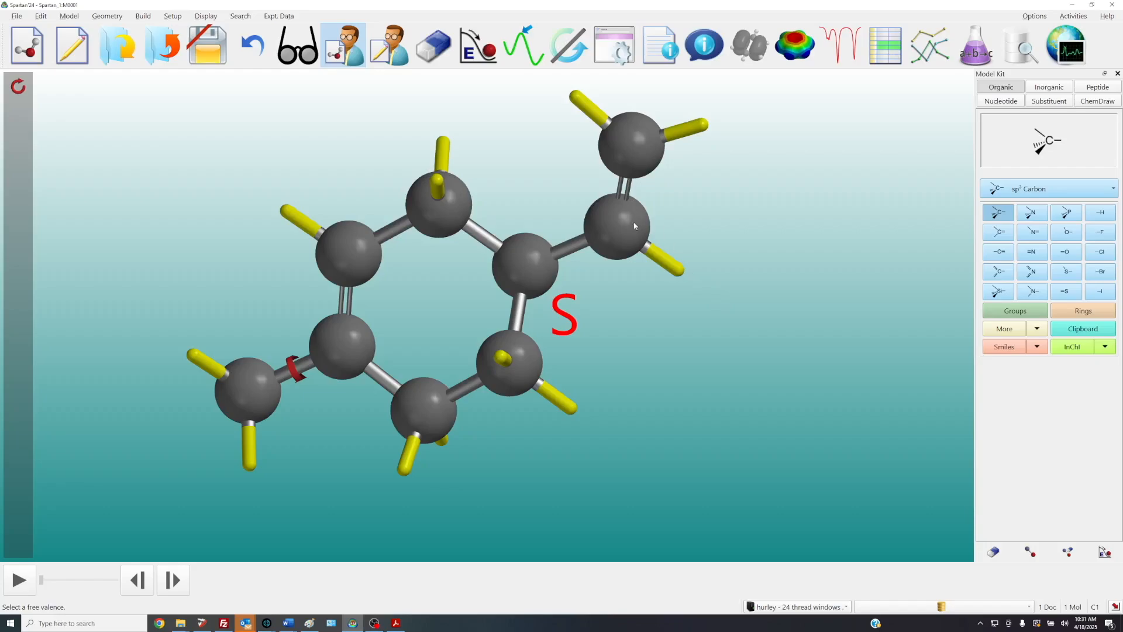
left_click(680, 274)
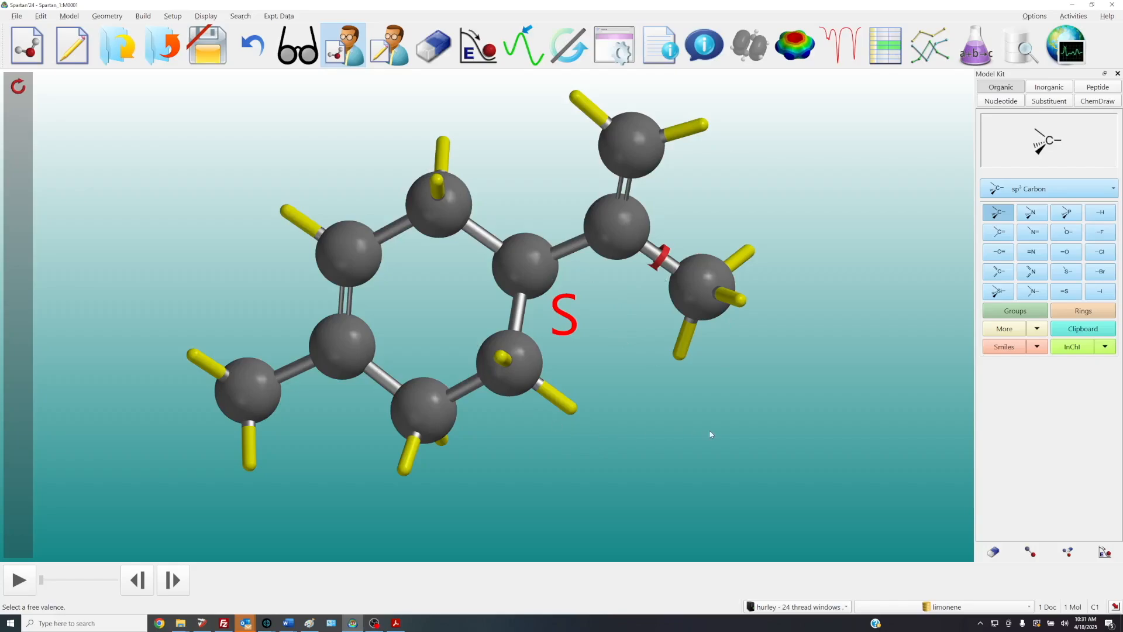
Switch to View mode and review the molecule's name and general data in Molecule Properties
left_click(298, 46)
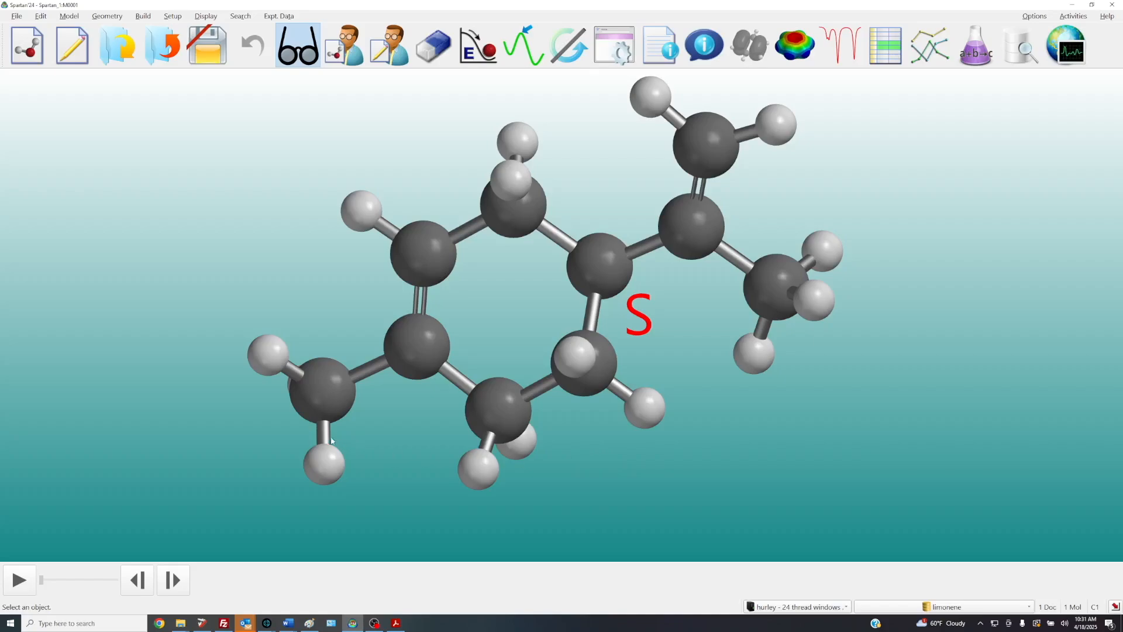
left_click(205, 17)
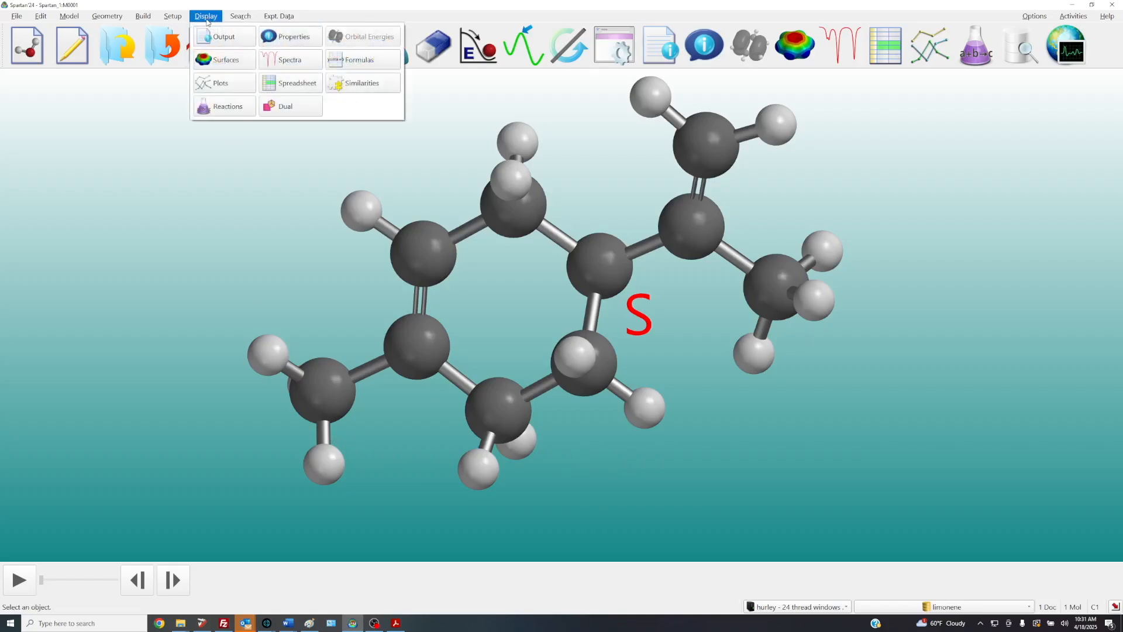
left_click(289, 37)
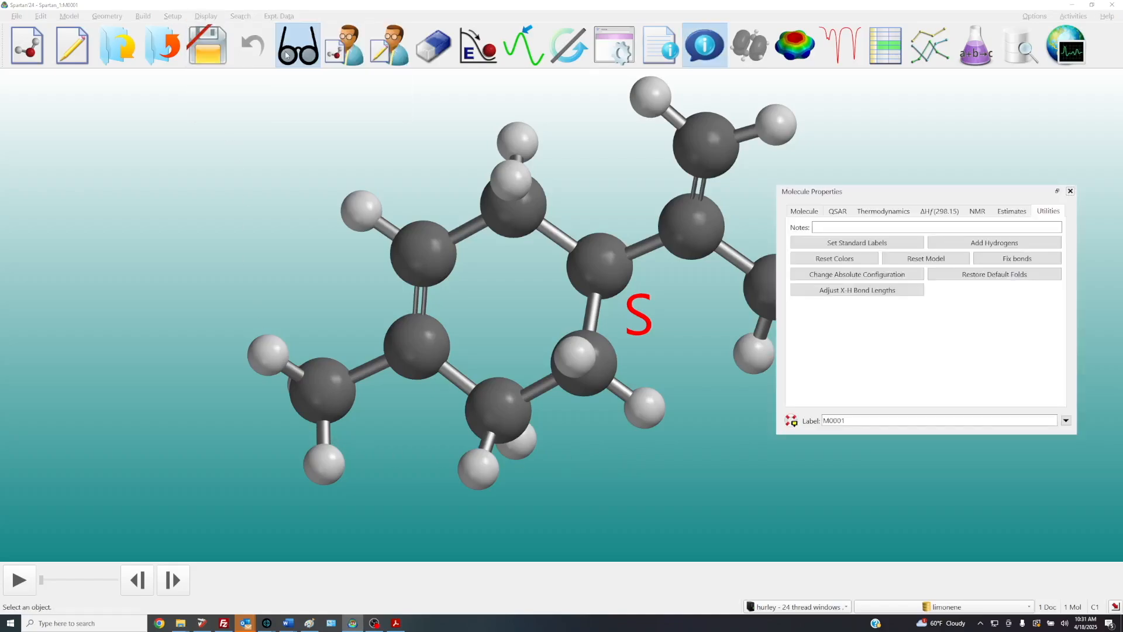
left_click(806, 210)
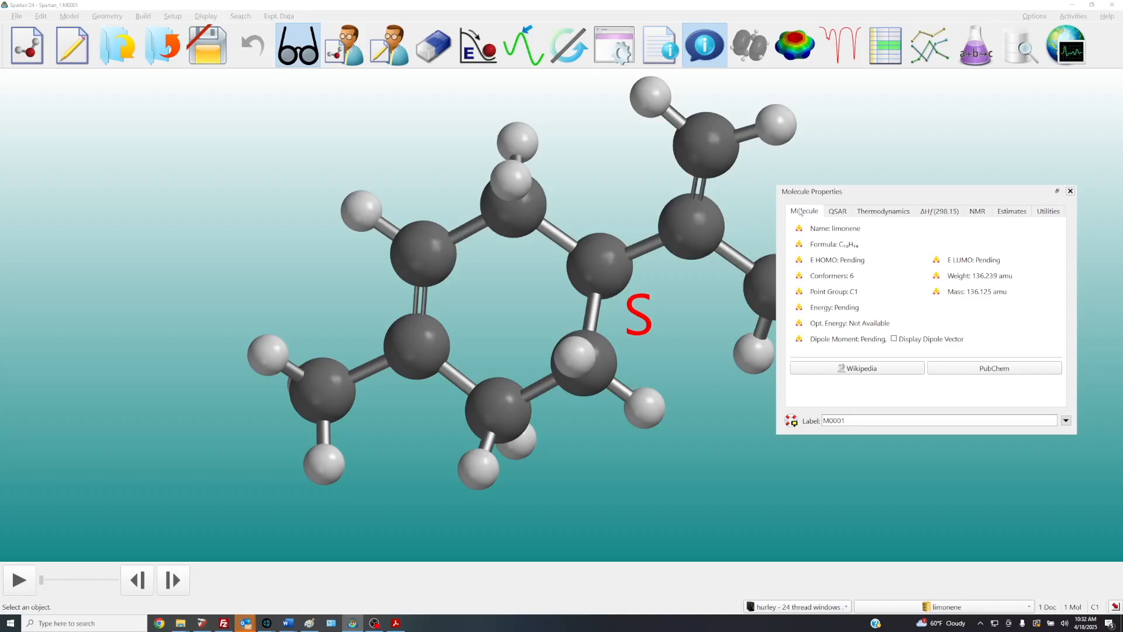
Change the molecule's absolute configuration from S to R with the Molecule Properties utilities
left_click(1044, 213)
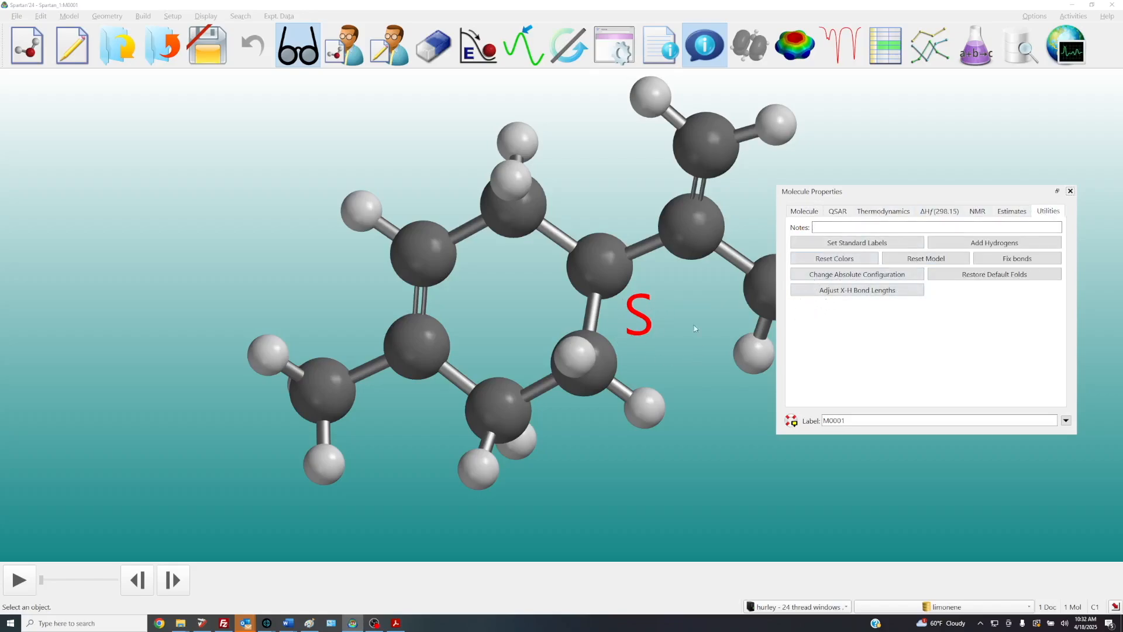
left_click(833, 273)
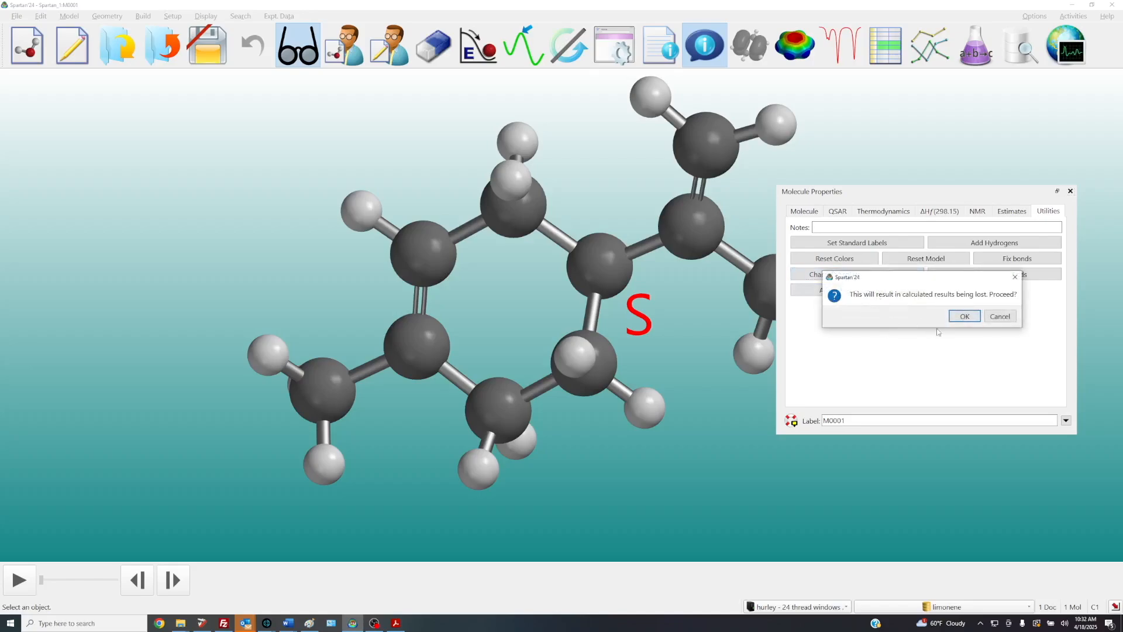
left_click(966, 317)
left_click_drag(649, 277, 718, 357)
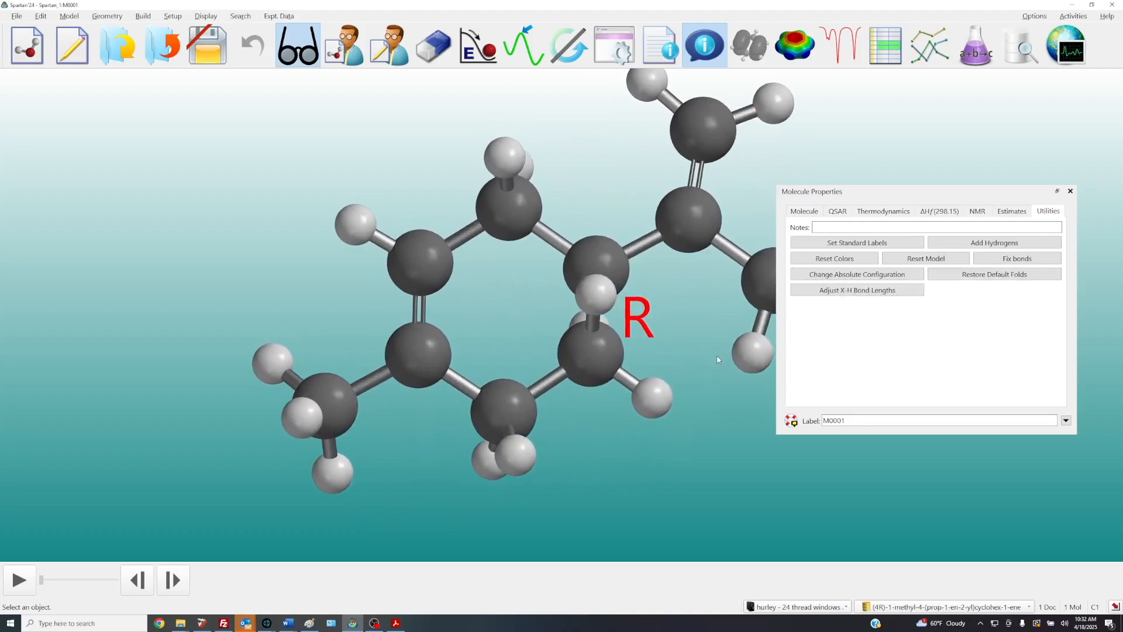
Change the absolute configuration back to S and close the molecule properties
left_click(846, 275)
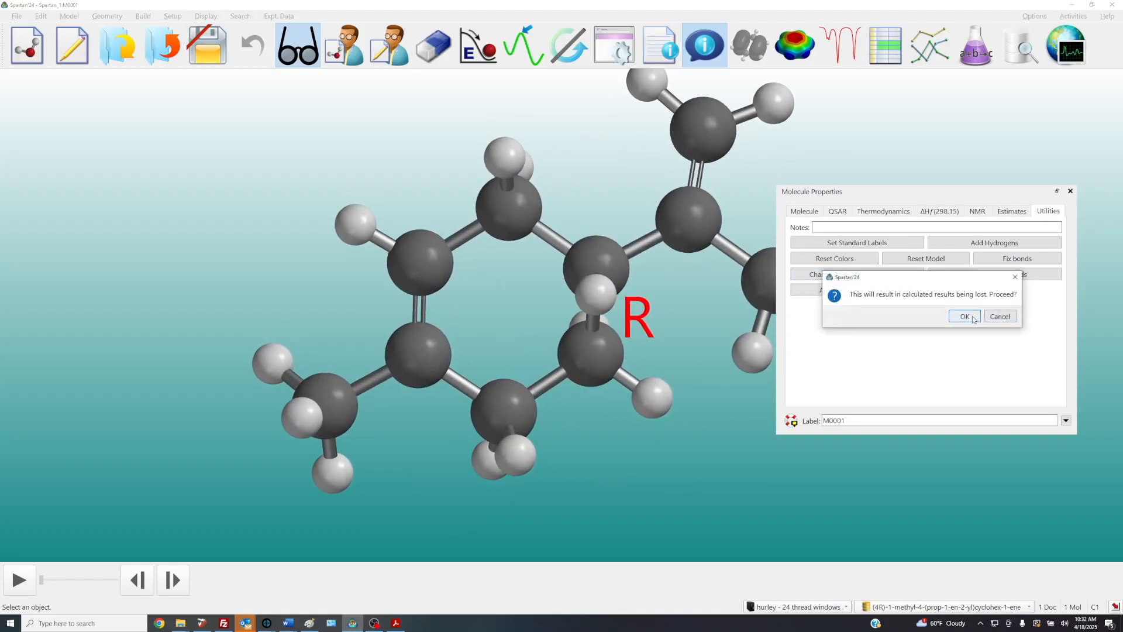
left_click(974, 317)
mouse_move(738, 387)
left_mouse_down()
mouse_move(713, 357)
mouse_move(705, 394)
mouse_move(725, 374)
left_mouse_up()
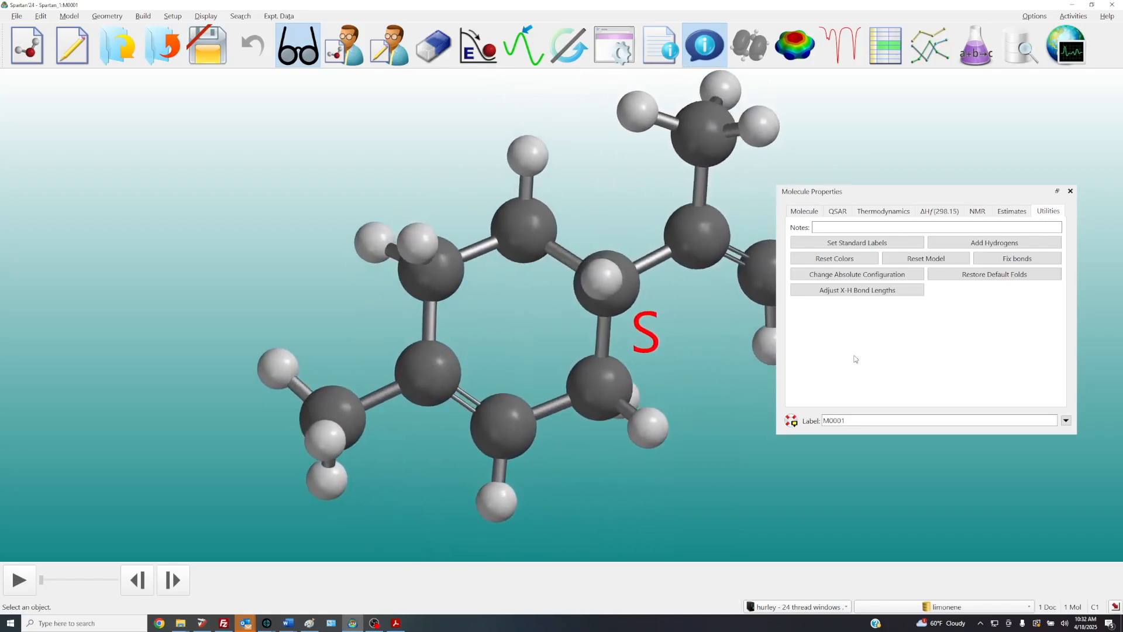
left_click(1070, 190)
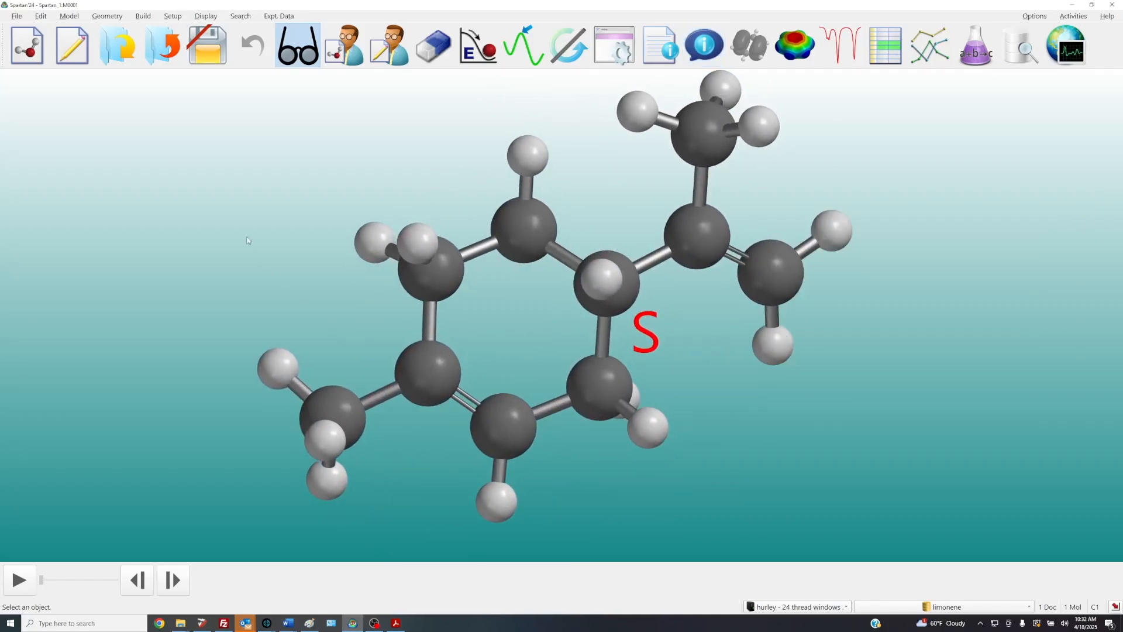
Return the limonene model to Edit Build mode
left_click(344, 46)
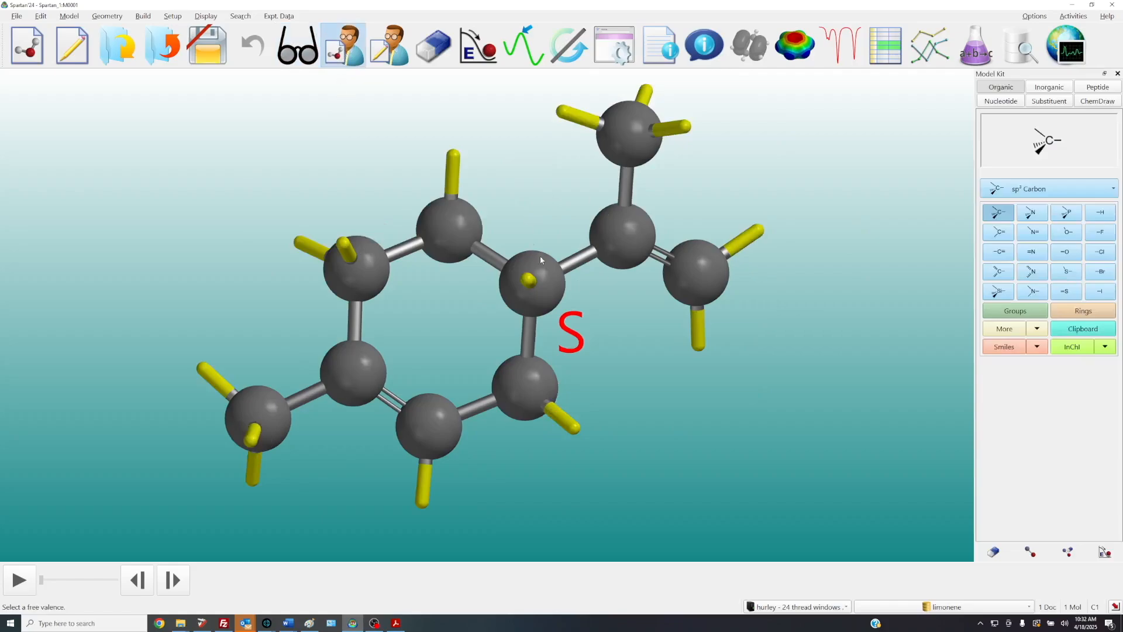
right_click_drag(644, 401, 716, 417)
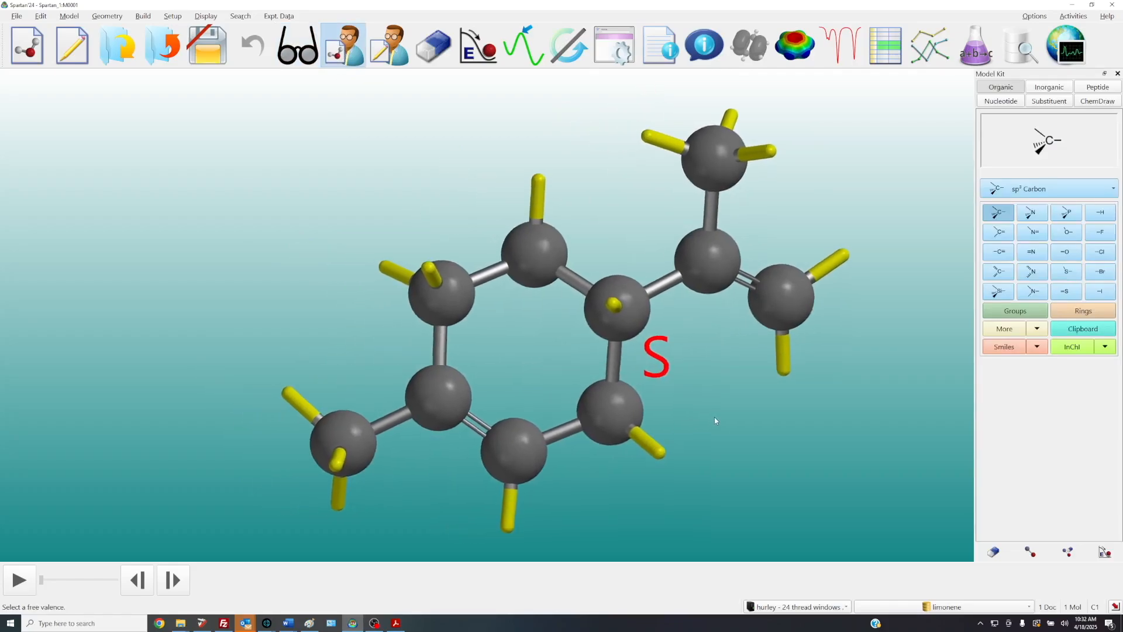
left_click_drag(716, 420, 710, 411)
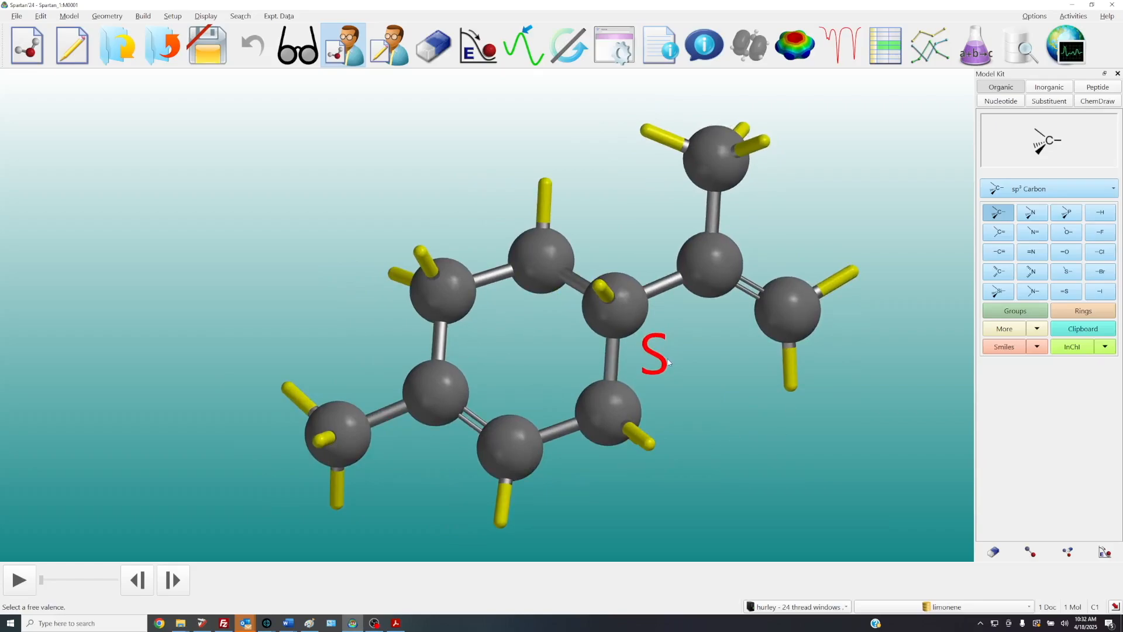
Invert limonene's ring stereocentre to R directly on the atom, and invert it back to S
double_click(630, 323, "ctrl")
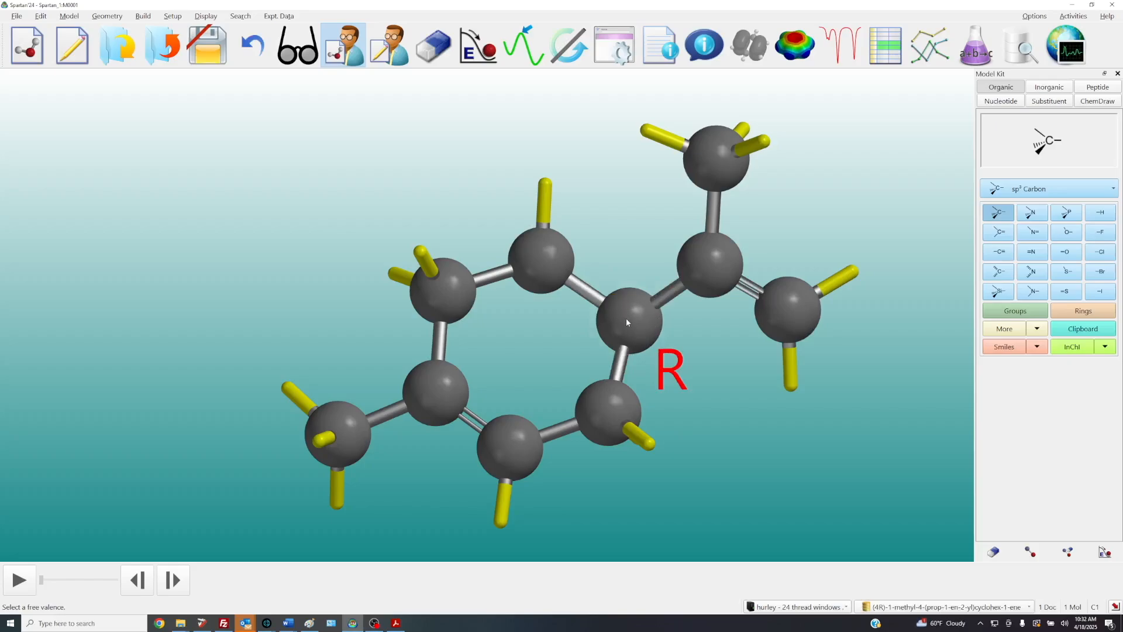
double_click(626, 318, "ctrl")
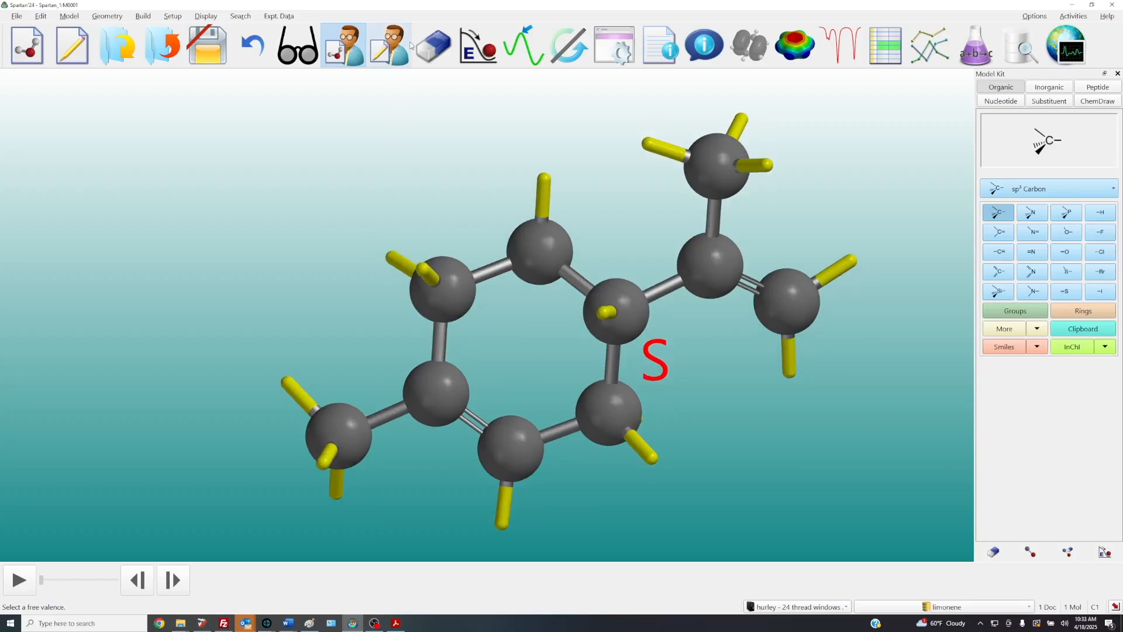
Switch limonene to View mode, review the Nicotine building instructions in the PDF, and move the document out of the way
left_click(297, 45)
scroll(416, 187, "down", 5)
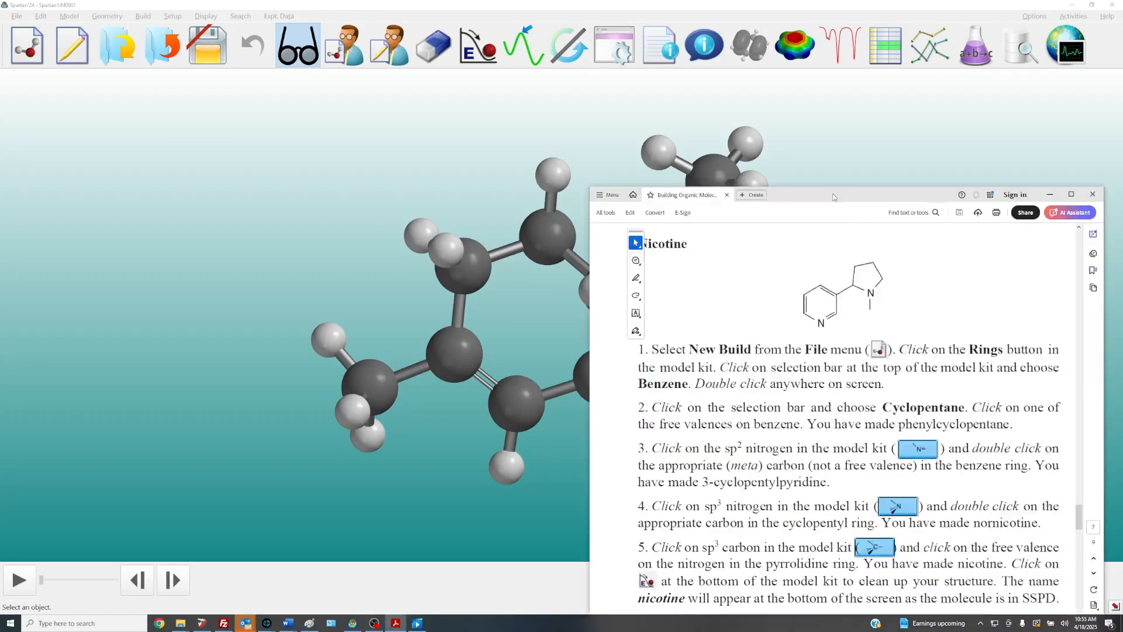
left_click_drag(834, 191, 271, 95)
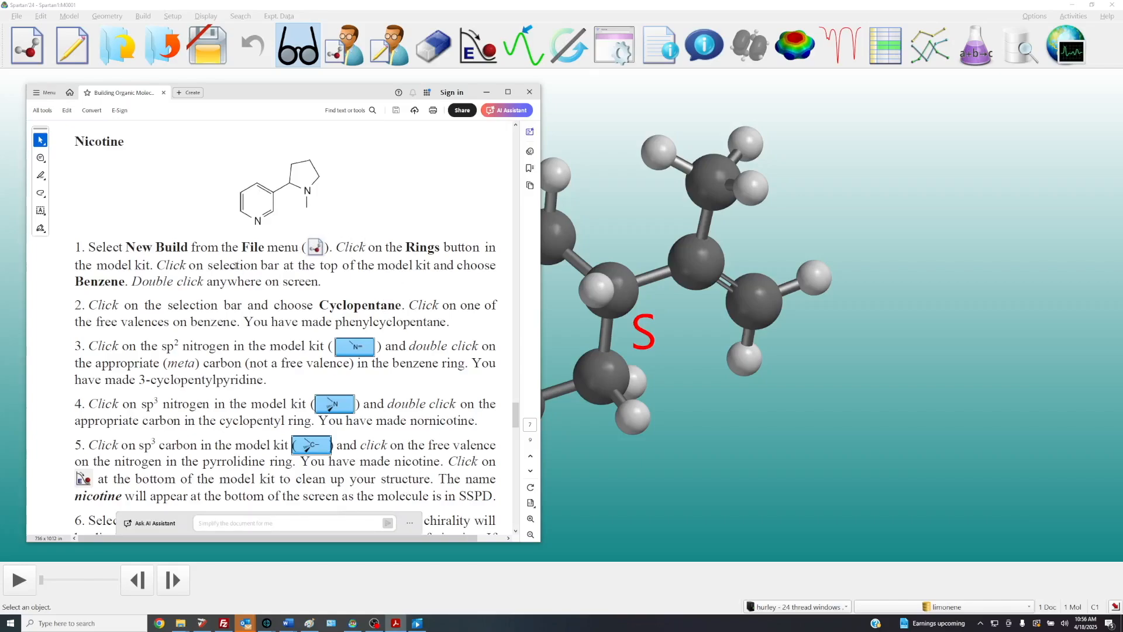
left_click_drag(295, 96, 1122, 357)
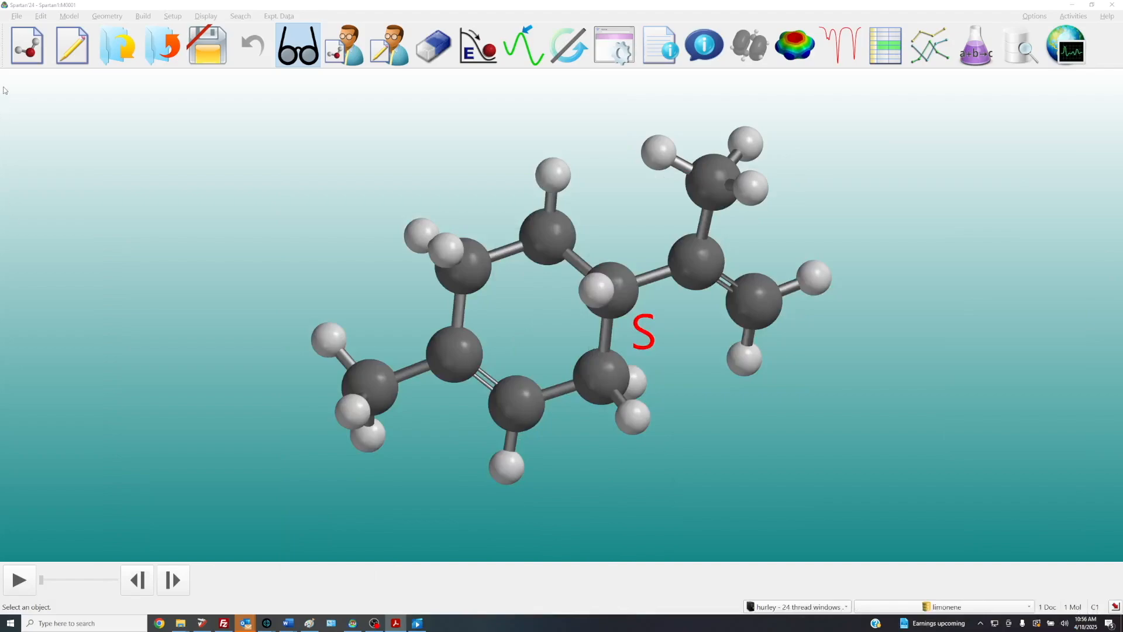
Close the limonene document and start a new build
left_click(166, 37)
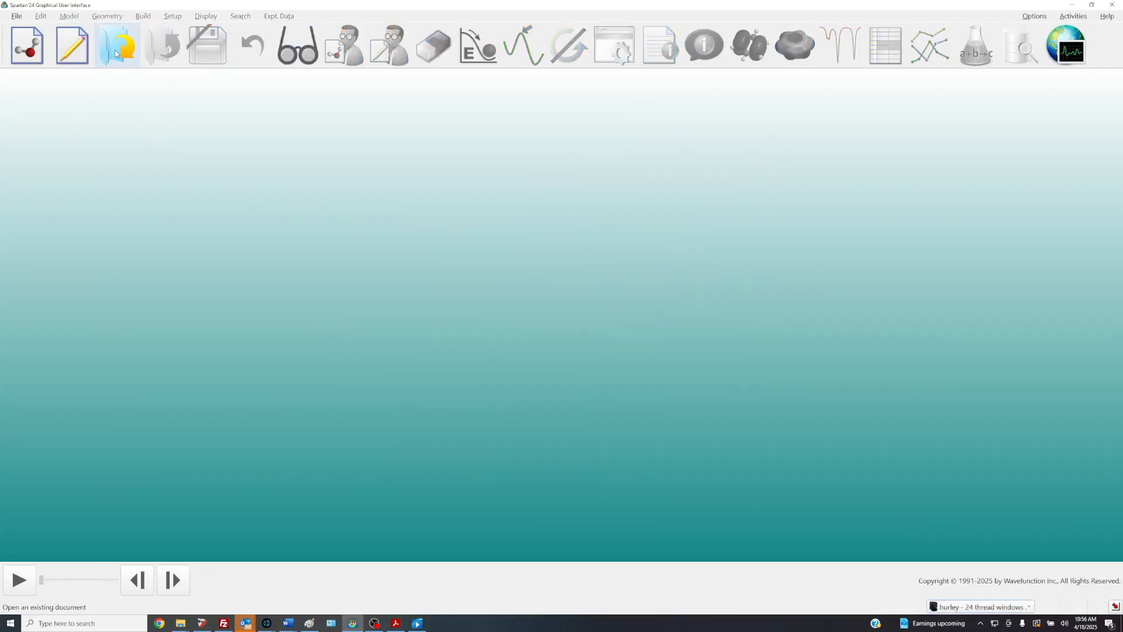
left_click(34, 55)
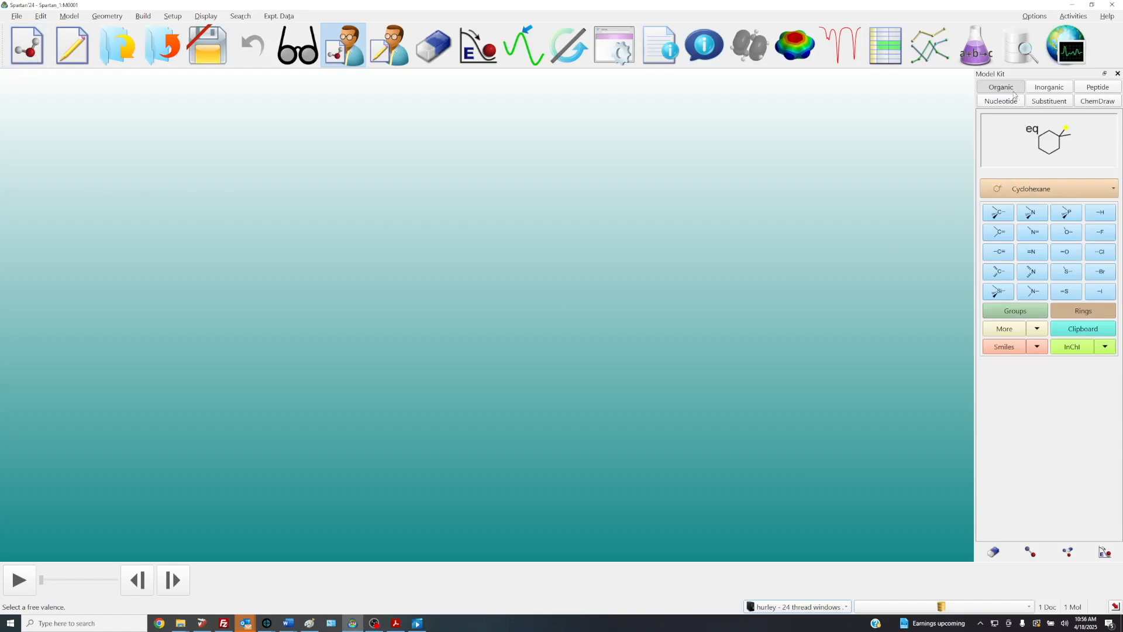
Choose Benzene from the organic rings and place one benzene ring in the empty workspace
left_click(1061, 190)
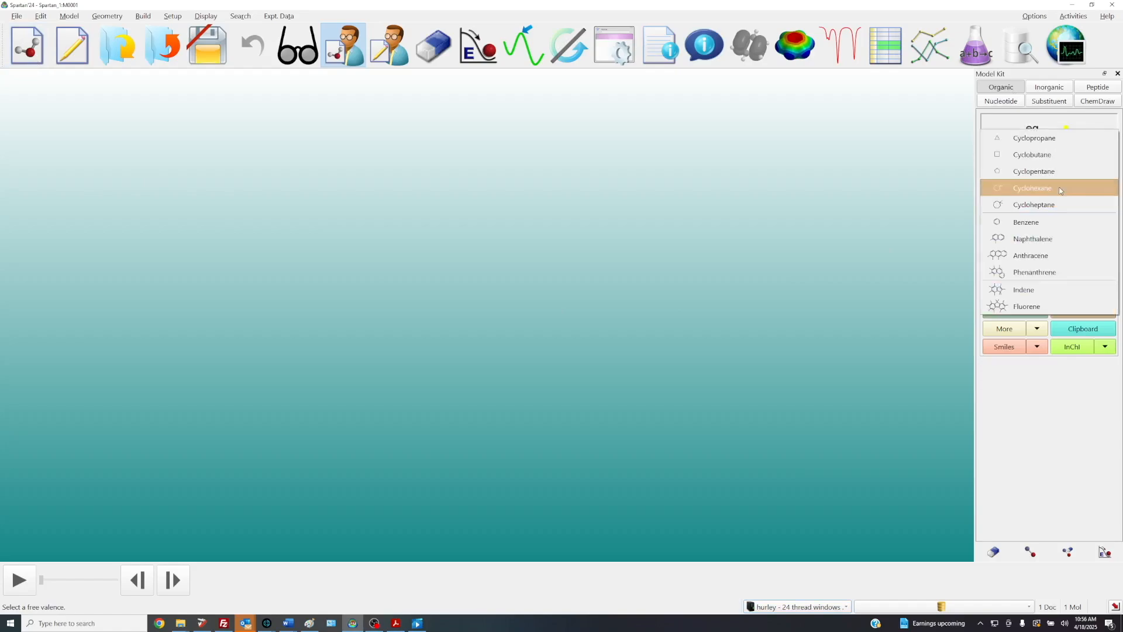
left_click(1061, 188)
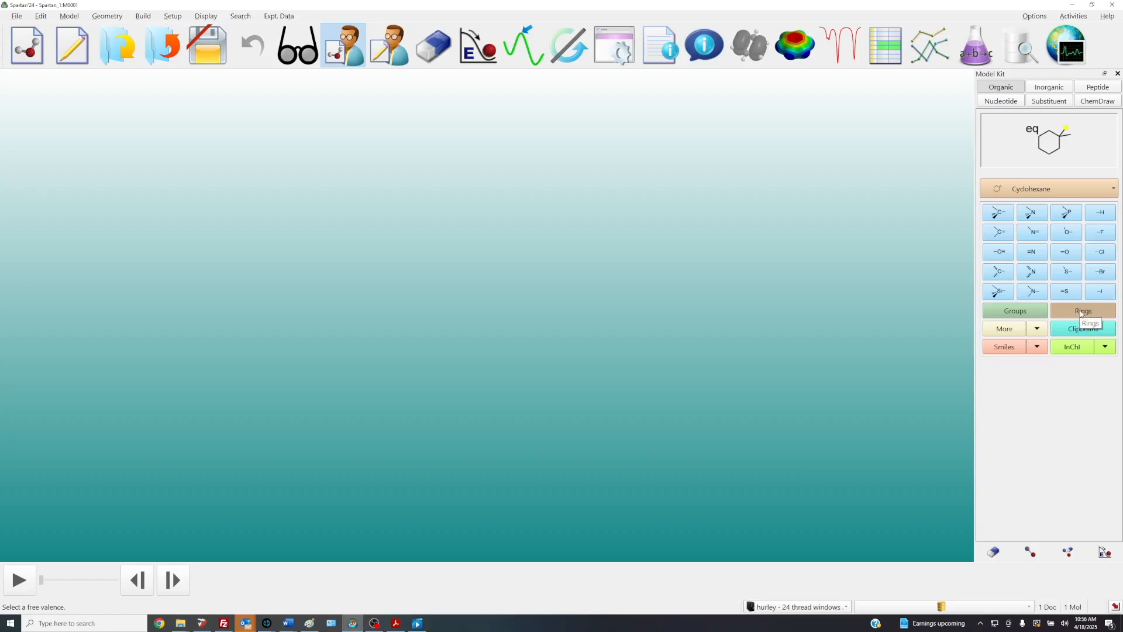
left_click(1037, 194)
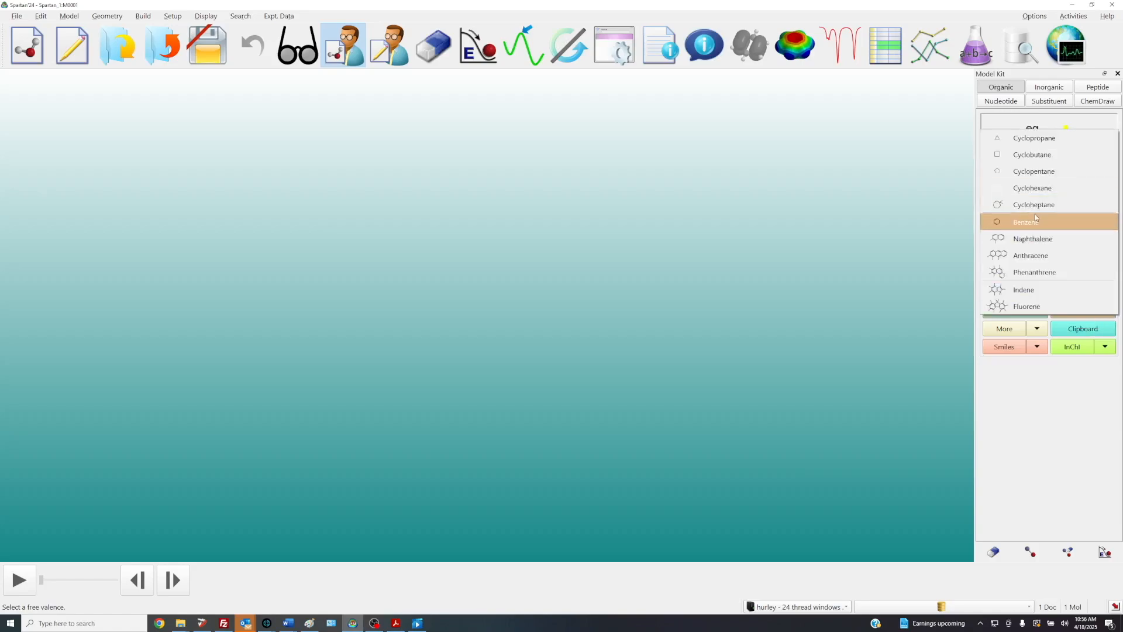
left_click(1034, 220)
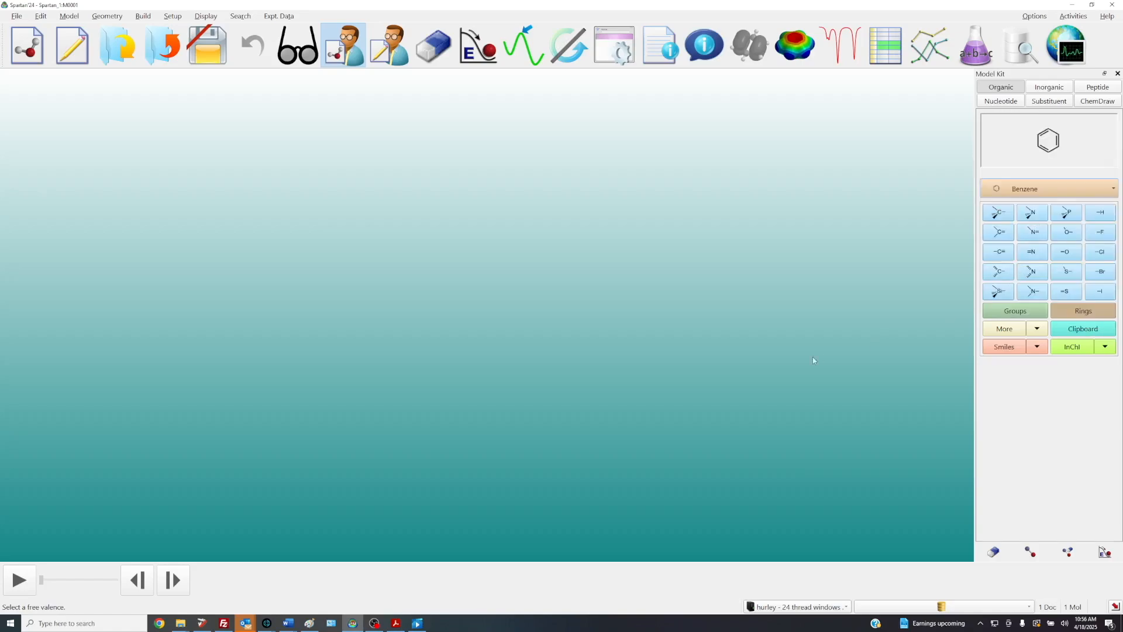
left_click(396, 312)
scroll(462, 368, "up", 3)
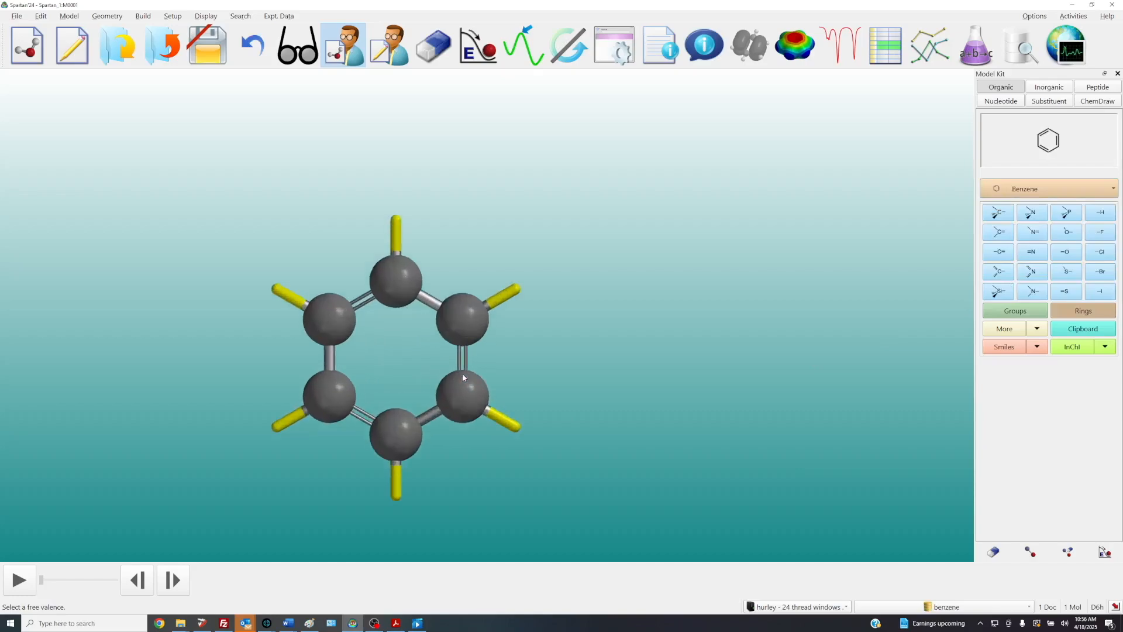
scroll(554, 290, "up", 1)
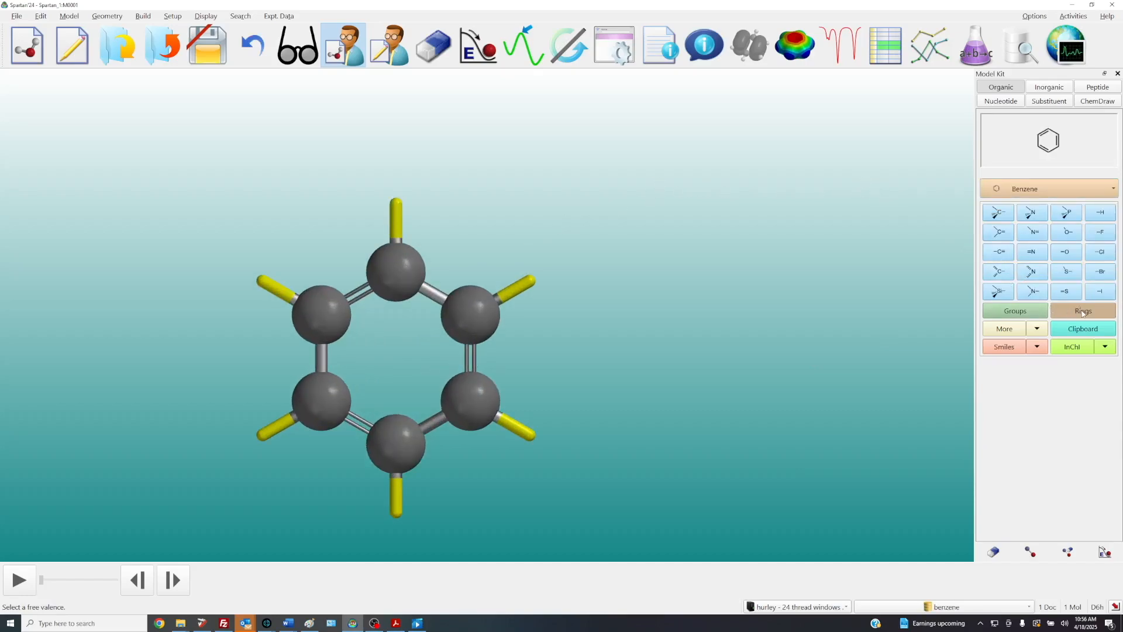
Attach a Cyclopentane ring to one of the benzene ring's free valences
left_click(1075, 191)
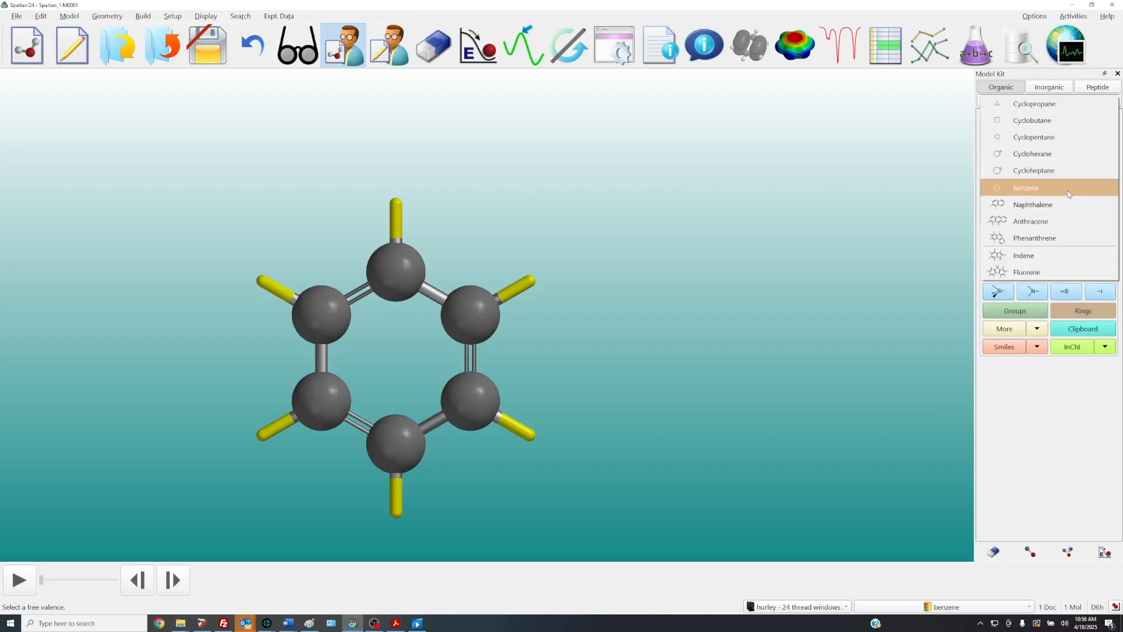
left_click(1056, 138)
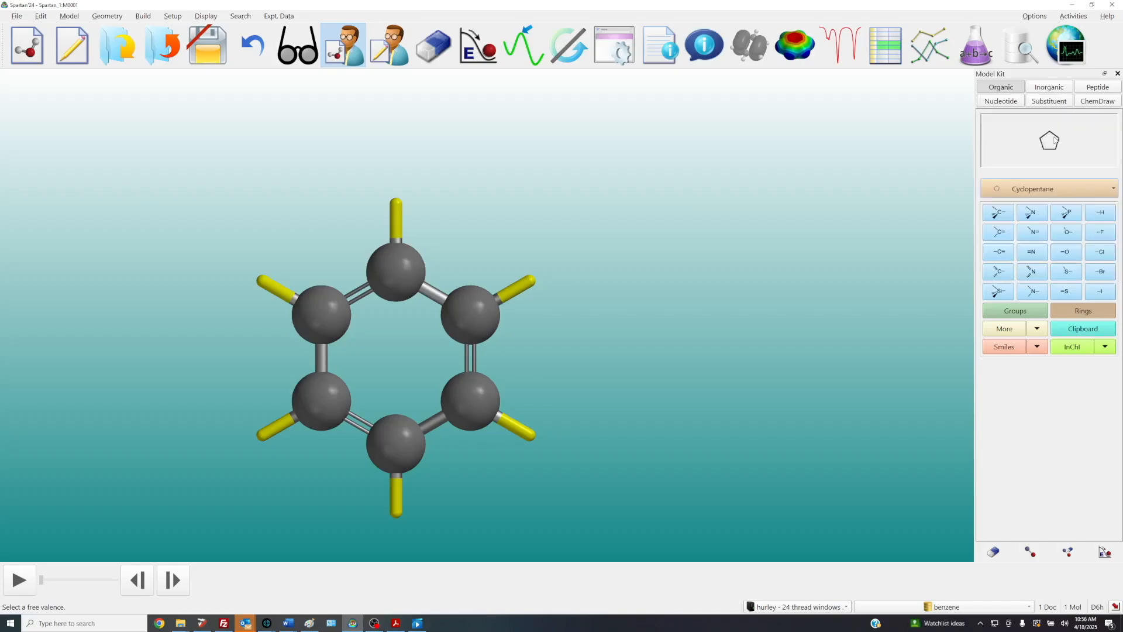
left_click(534, 283)
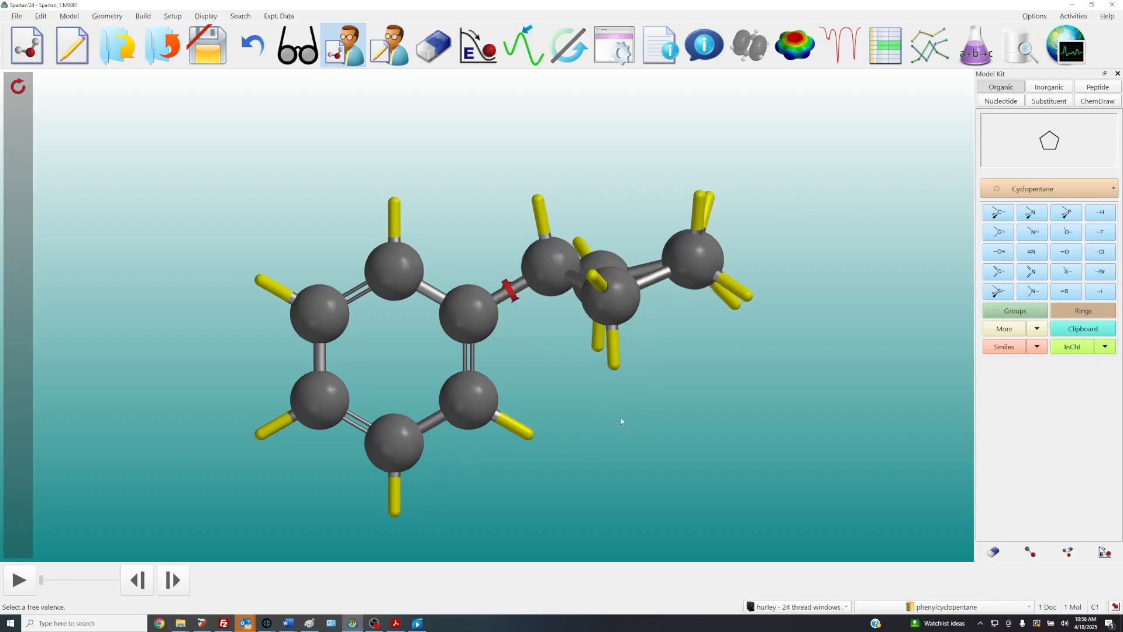
Replace the benzene carbon meta to the cyclopentyl group with an sp² nitrogen
right_click_drag(625, 421, 572, 376)
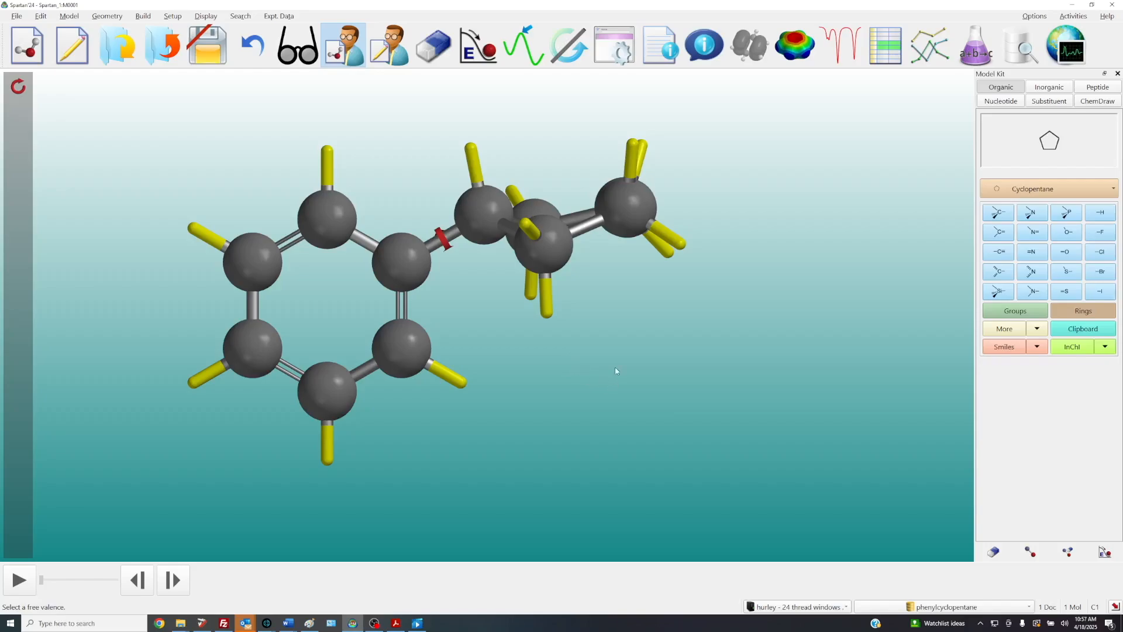
left_click(1038, 238)
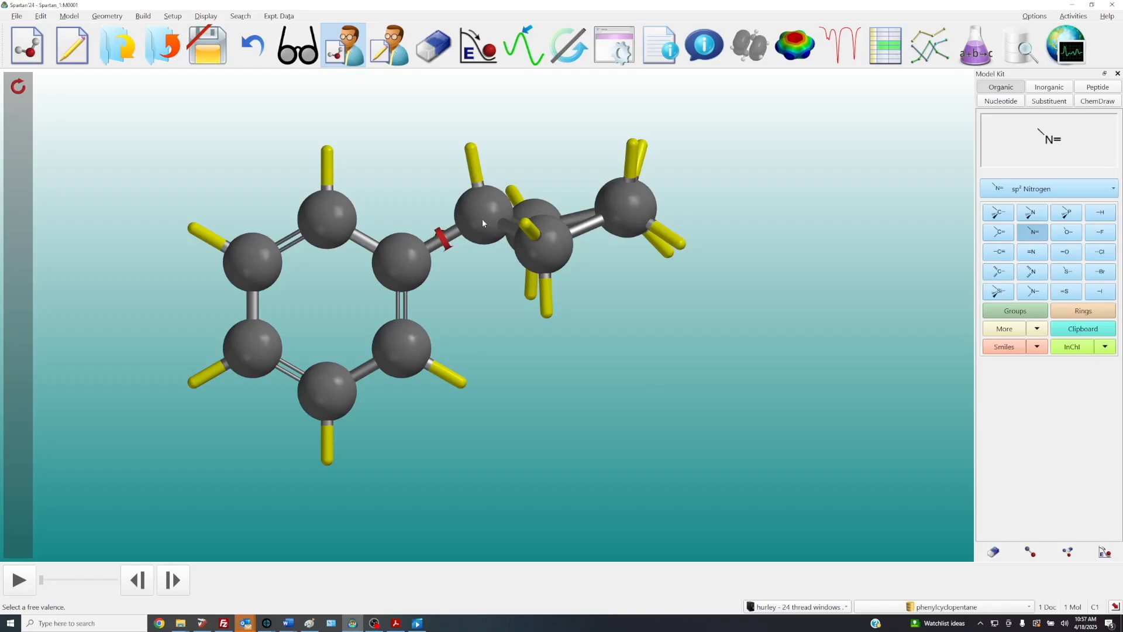
left_click(329, 401)
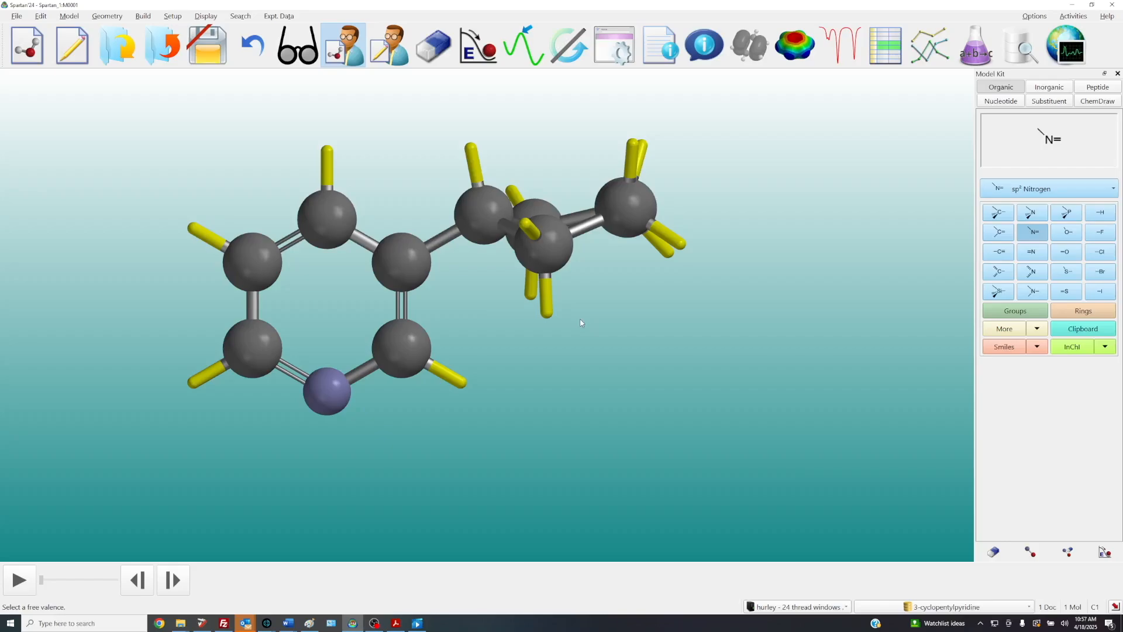
Replace the cyclopentyl carbon adjacent to the ring attachment carbon with a planar nitrogen
left_click_drag(579, 325, 650, 320)
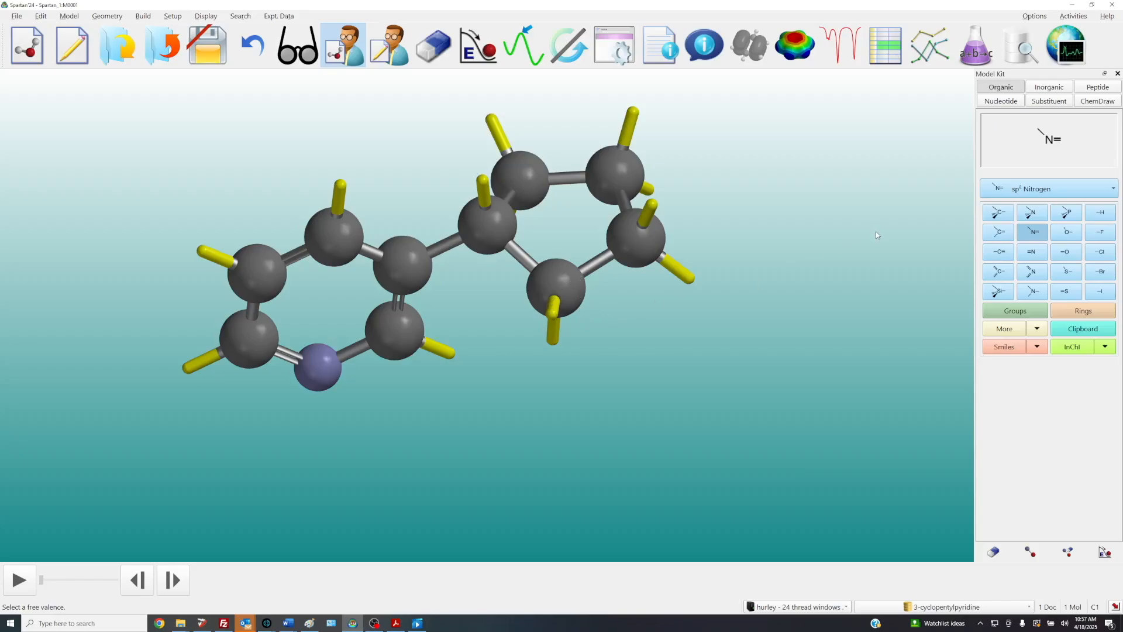
left_click(1031, 214)
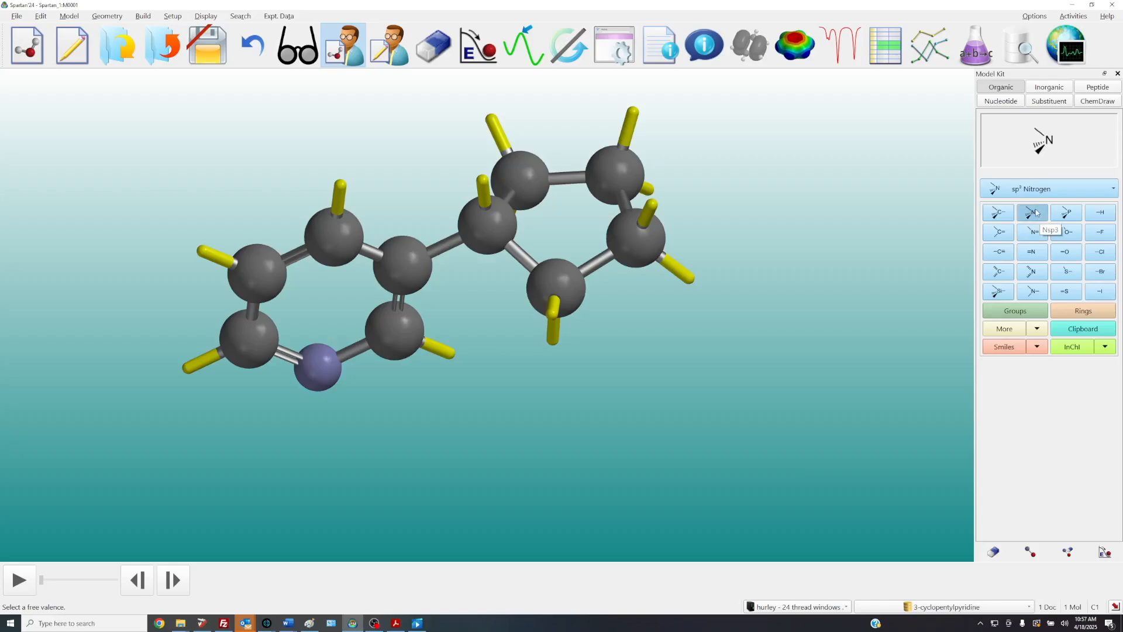
left_click(1032, 290)
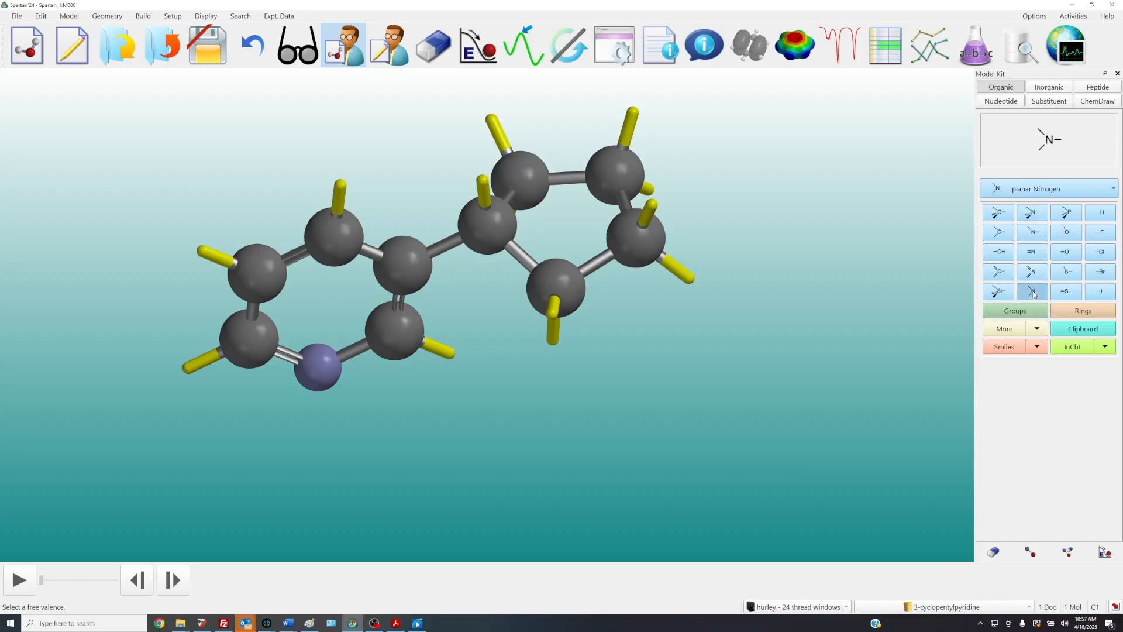
double_click(558, 284)
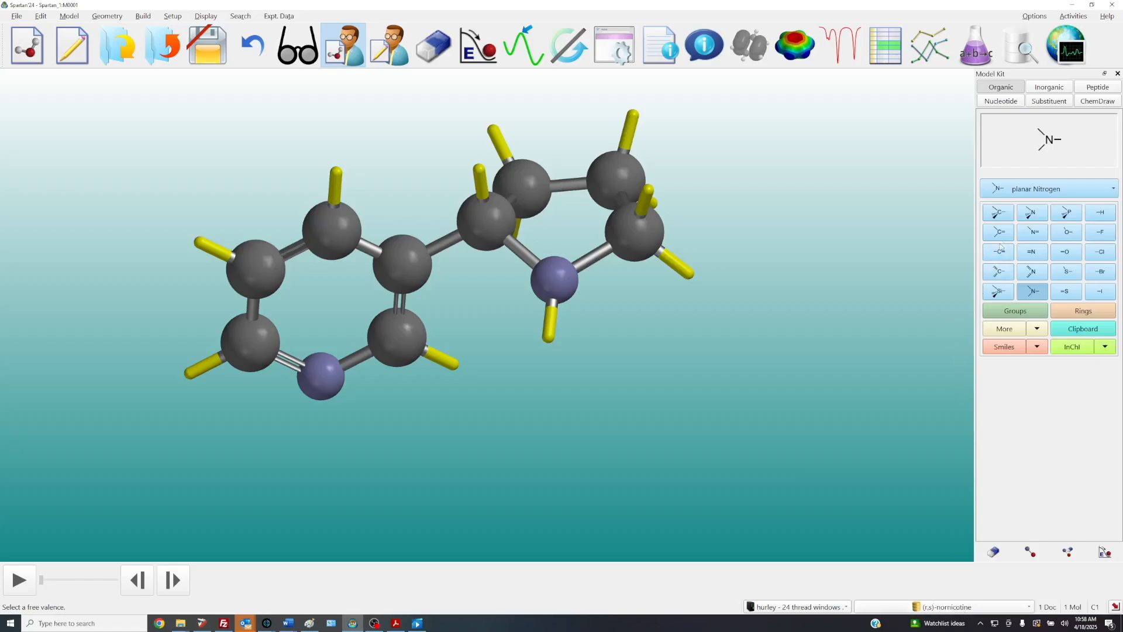
Add an sp³ carbon to the free valence on the five-membered ring's nitrogen to complete nicotine
left_click(998, 213)
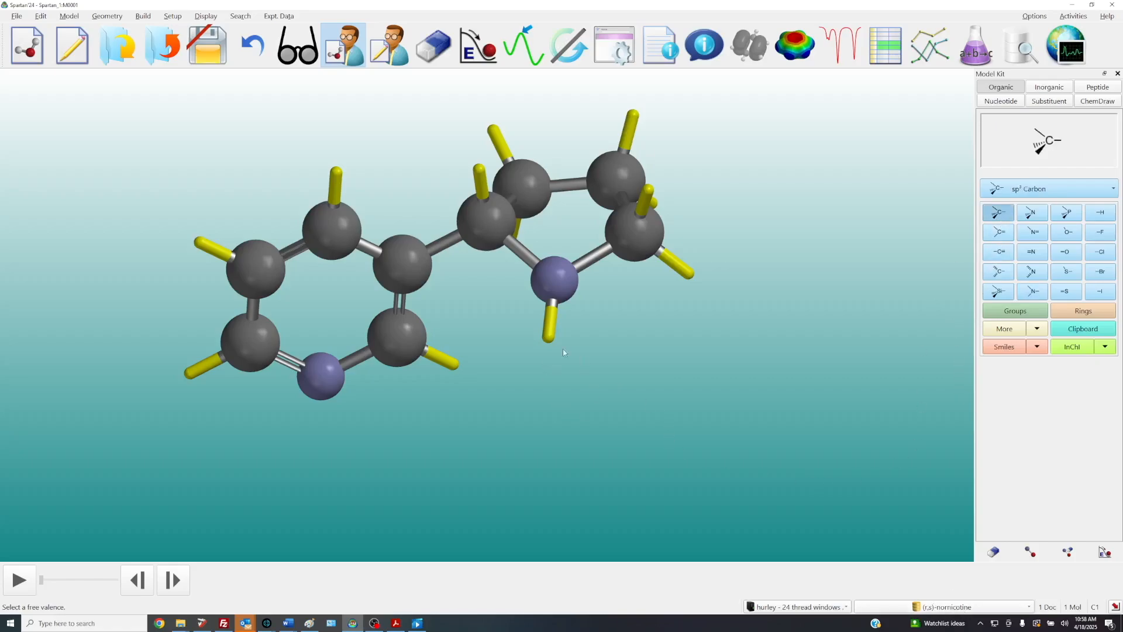
left_click(548, 345)
left_click_drag(641, 336, 717, 413)
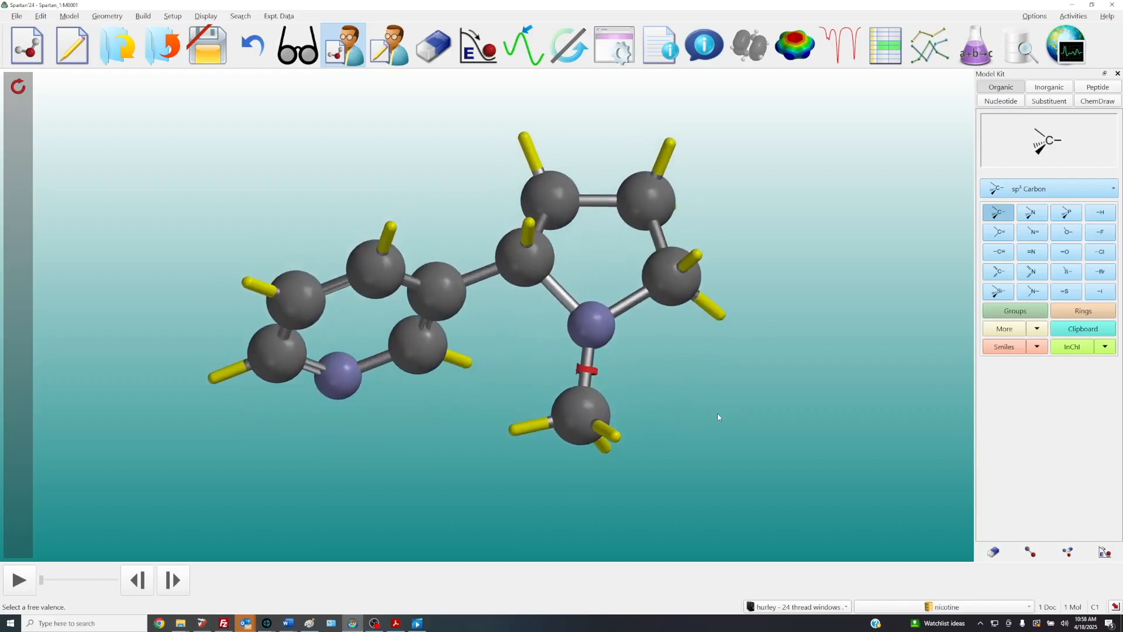
Turn on the chirality labels for the nicotine model and inspect its stereocentre
left_click(69, 16)
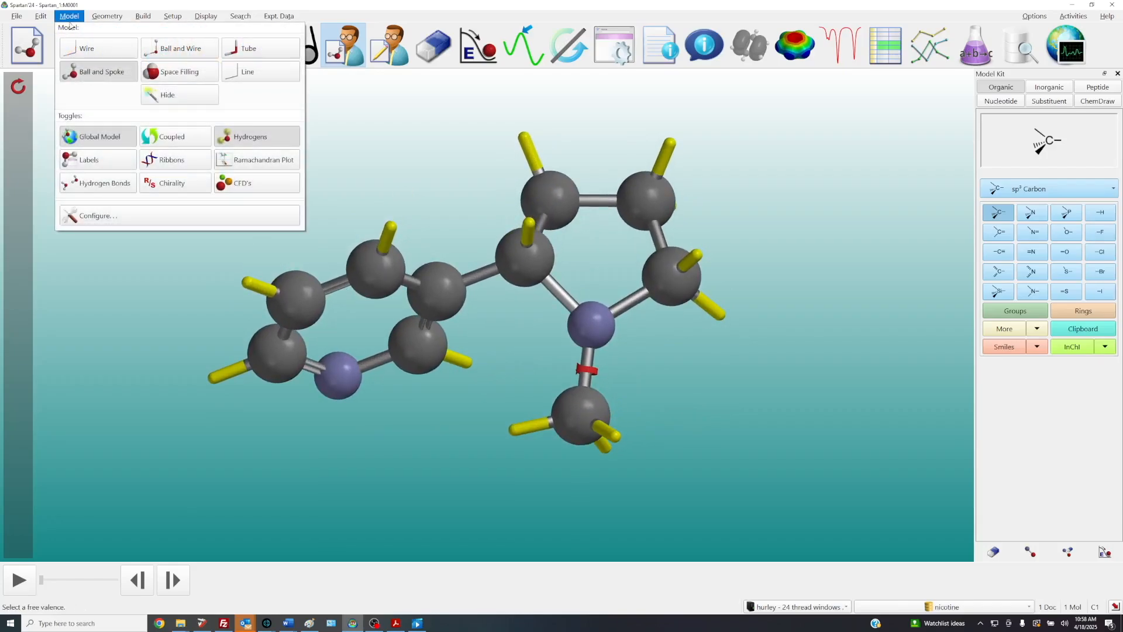
left_click(159, 185)
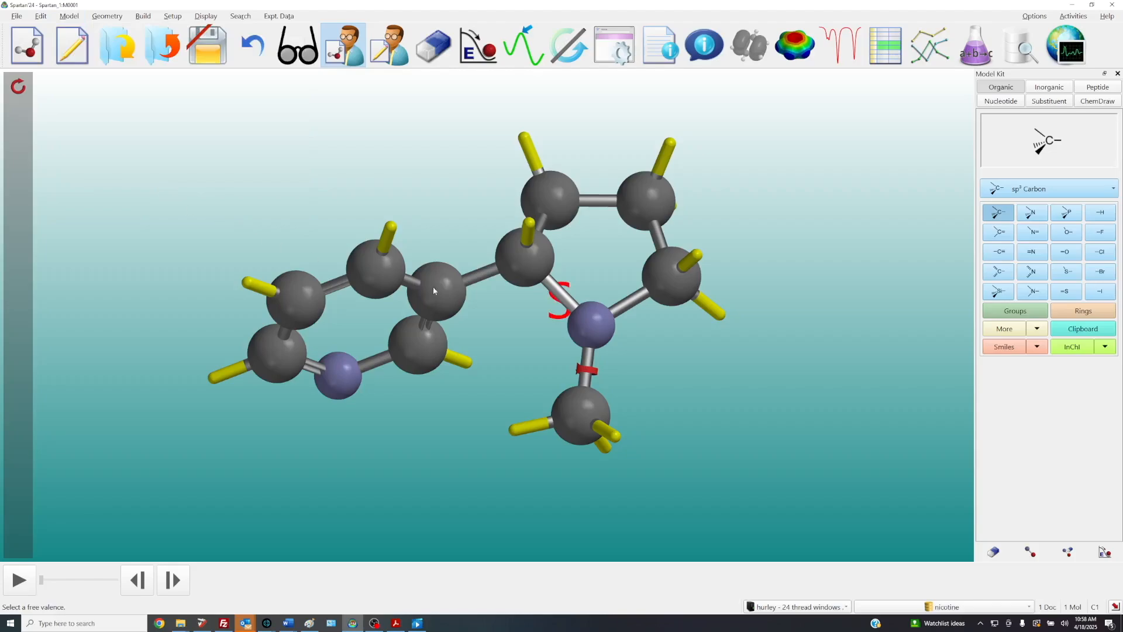
left_click_drag(525, 312, 553, 294)
left_click_drag(537, 333, 536, 392)
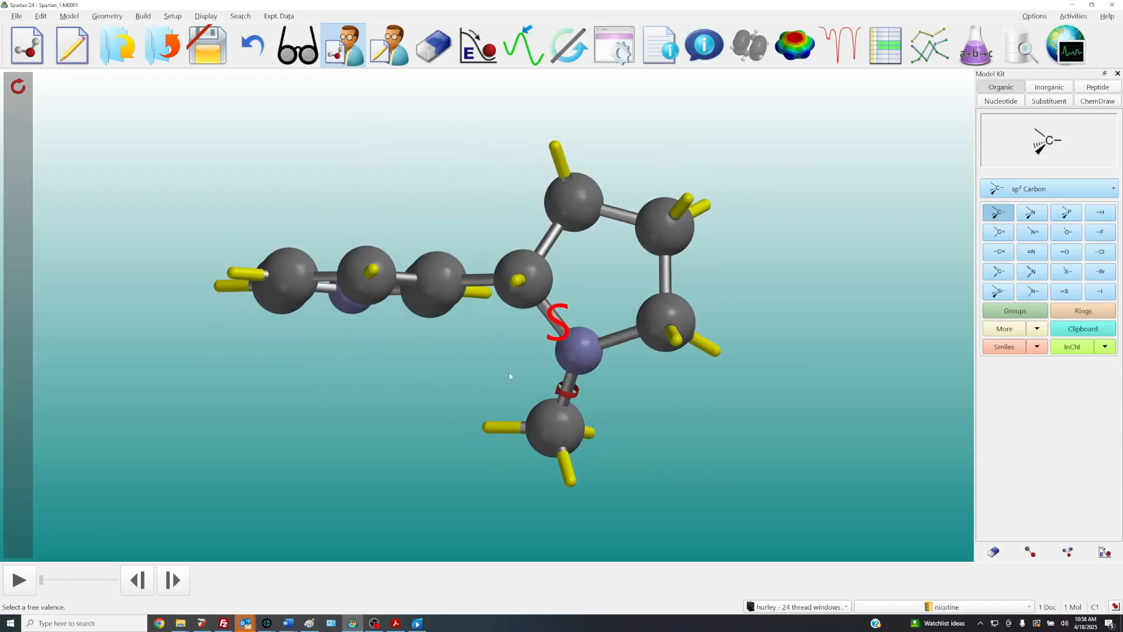
Switch to View mode and examine the completed nicotine model from another angle
left_click(298, 47)
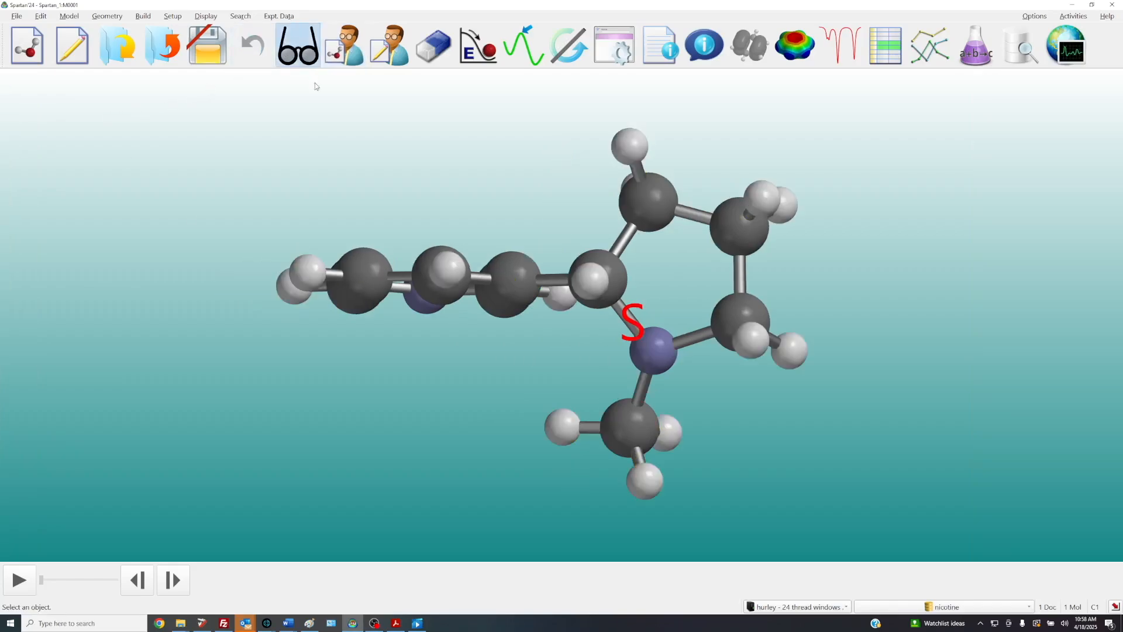
left_click_drag(362, 125, 369, 167)
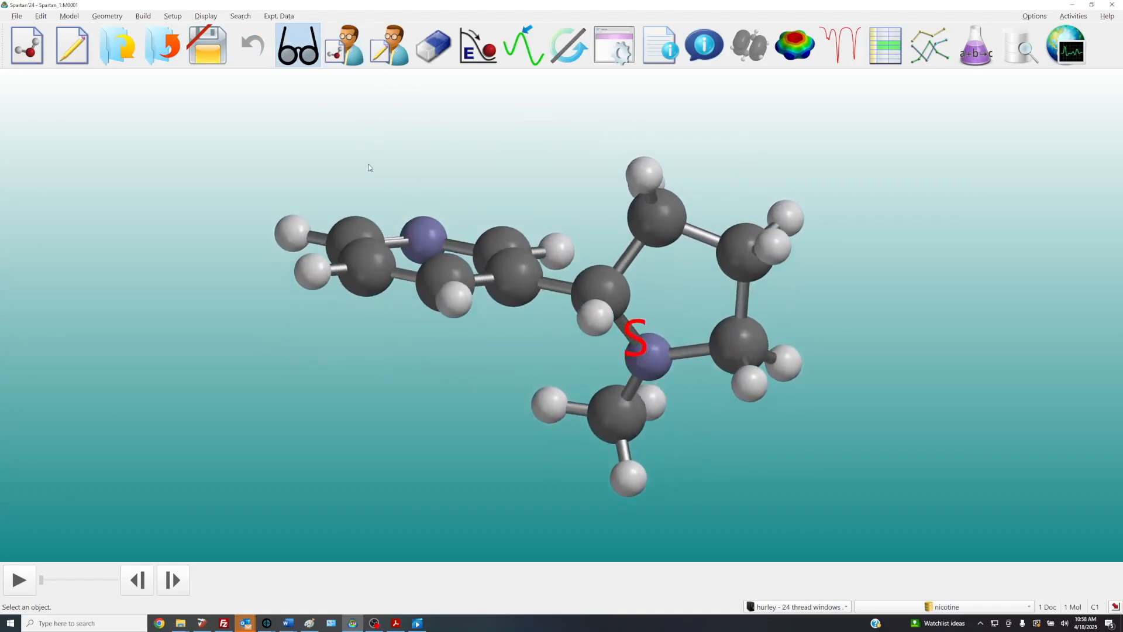
left_click_drag(381, 126, 379, 135)
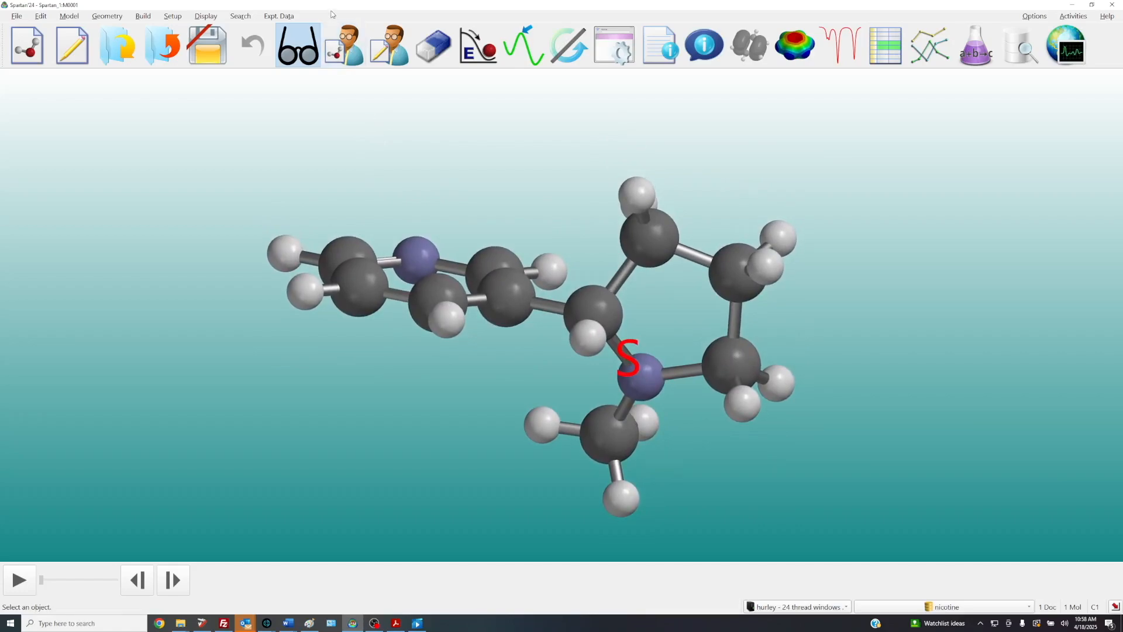
Return to Edit Build mode, invert nicotine's stereocentre to R, and invert it back to S
left_click(344, 46)
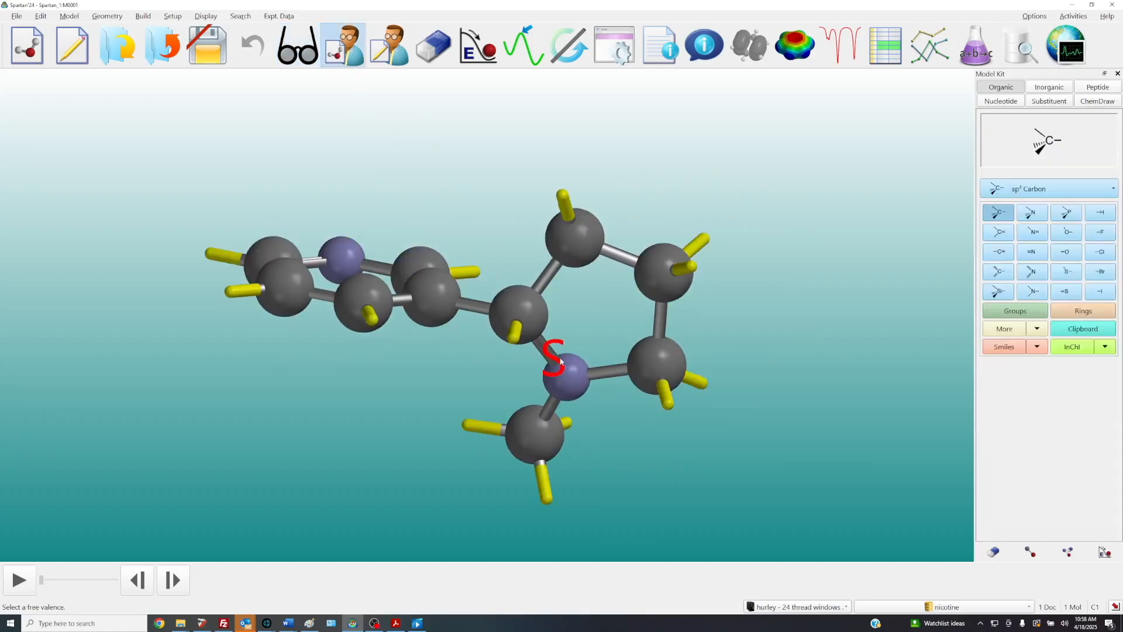
double_click(531, 305, "ctrl")
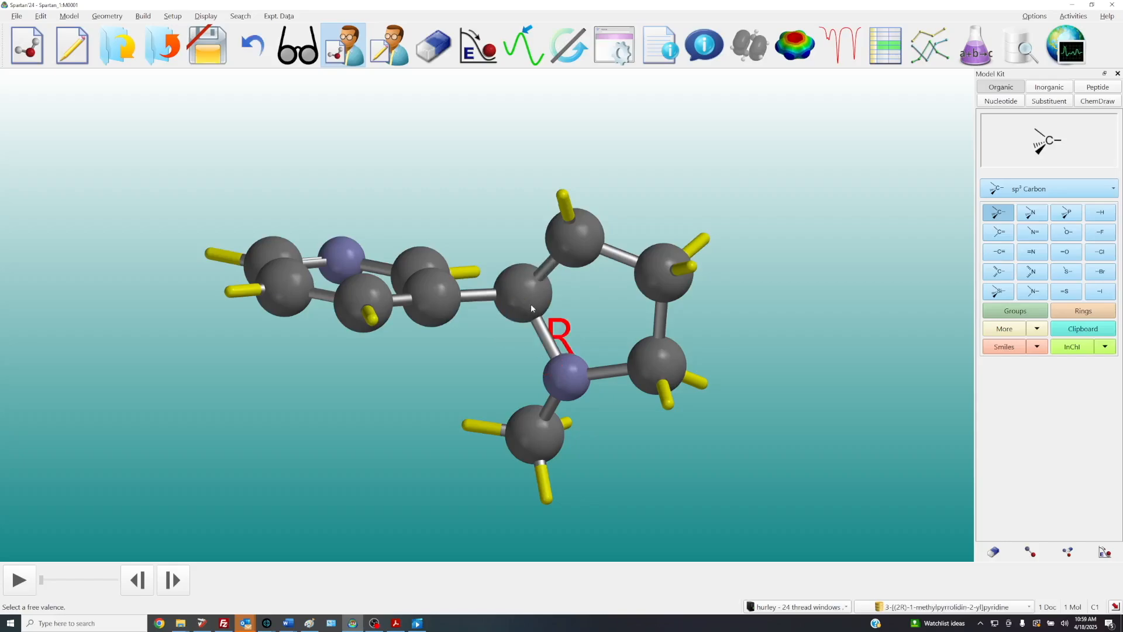
double_click(531, 306, "ctrl")
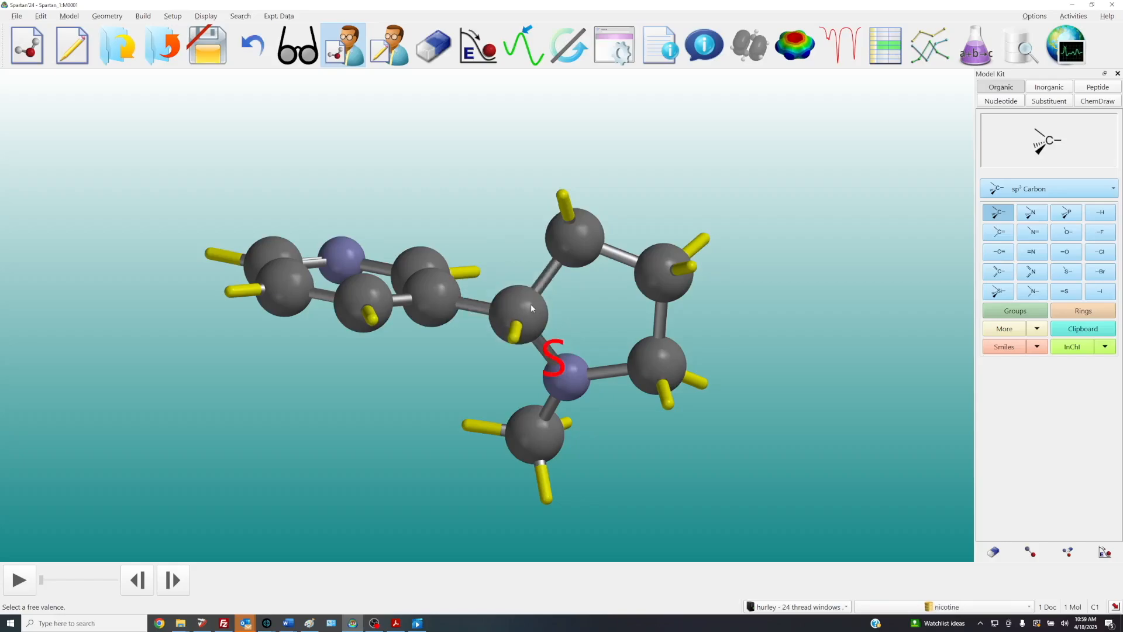
left_click_drag(531, 304, 580, 273)
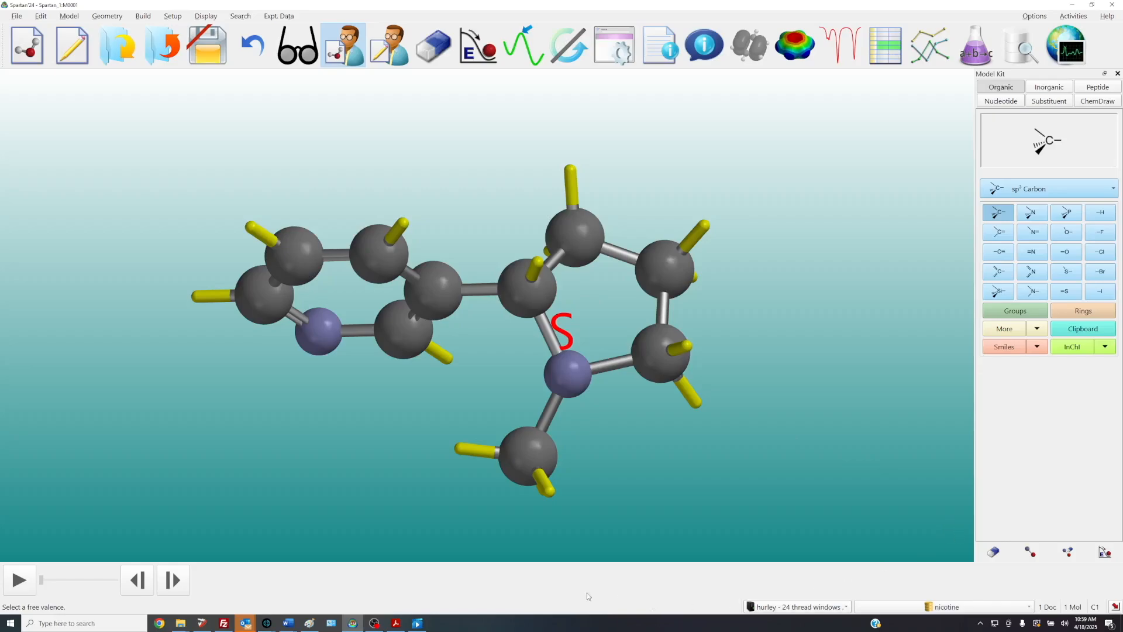
Switch the nicotine model to View mode, close its document, and start a new build
left_click(298, 53)
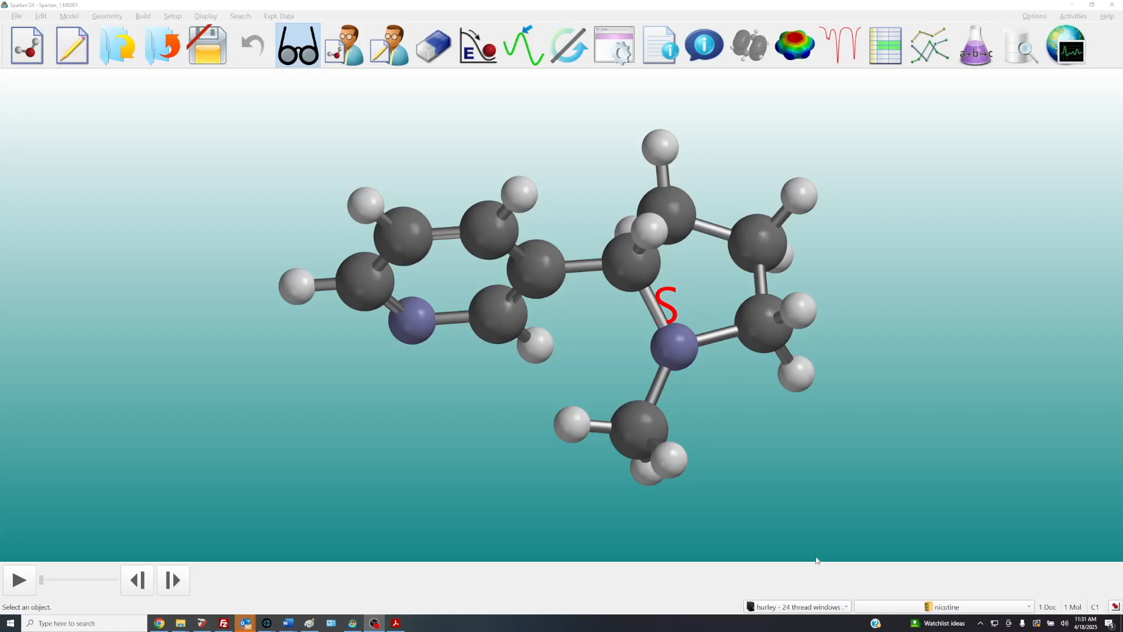
left_click(168, 54)
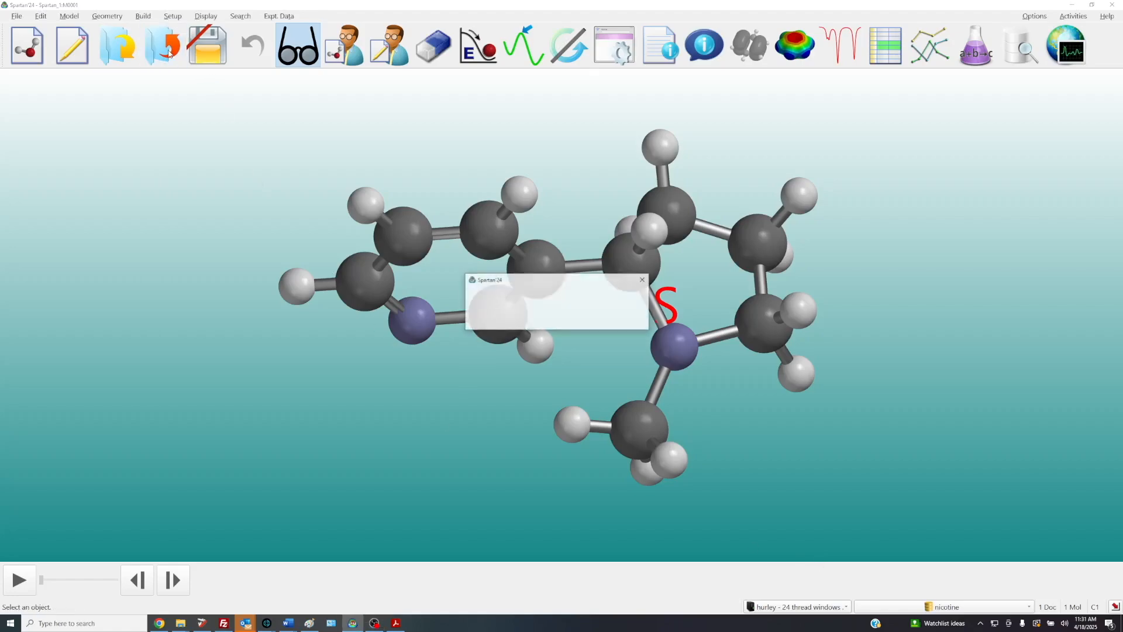
left_click(597, 321)
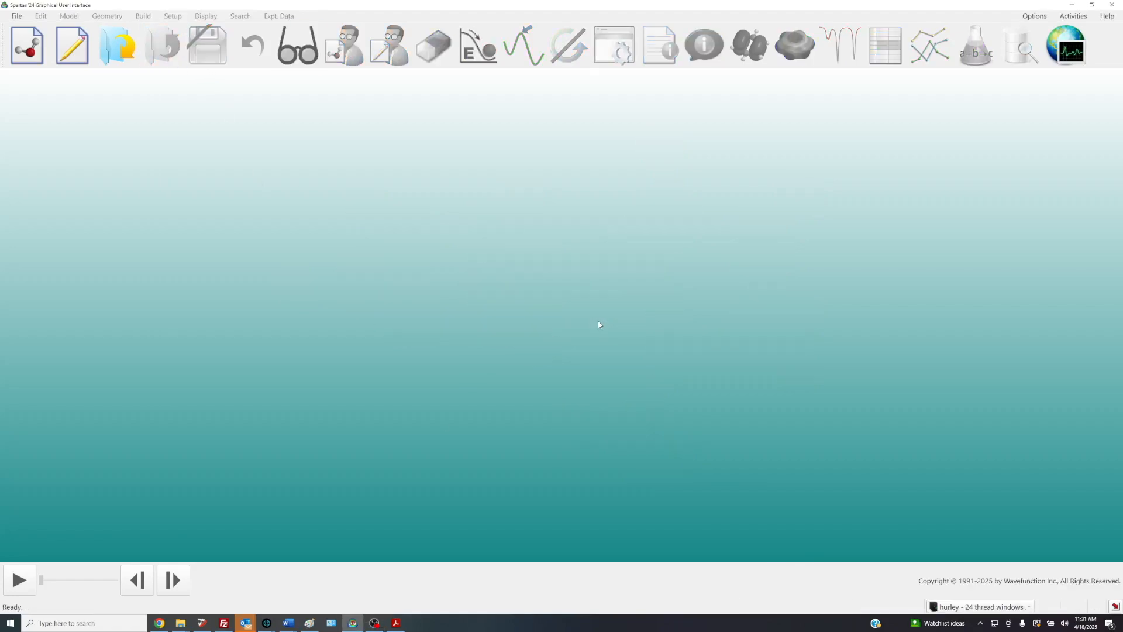
left_click(28, 52)
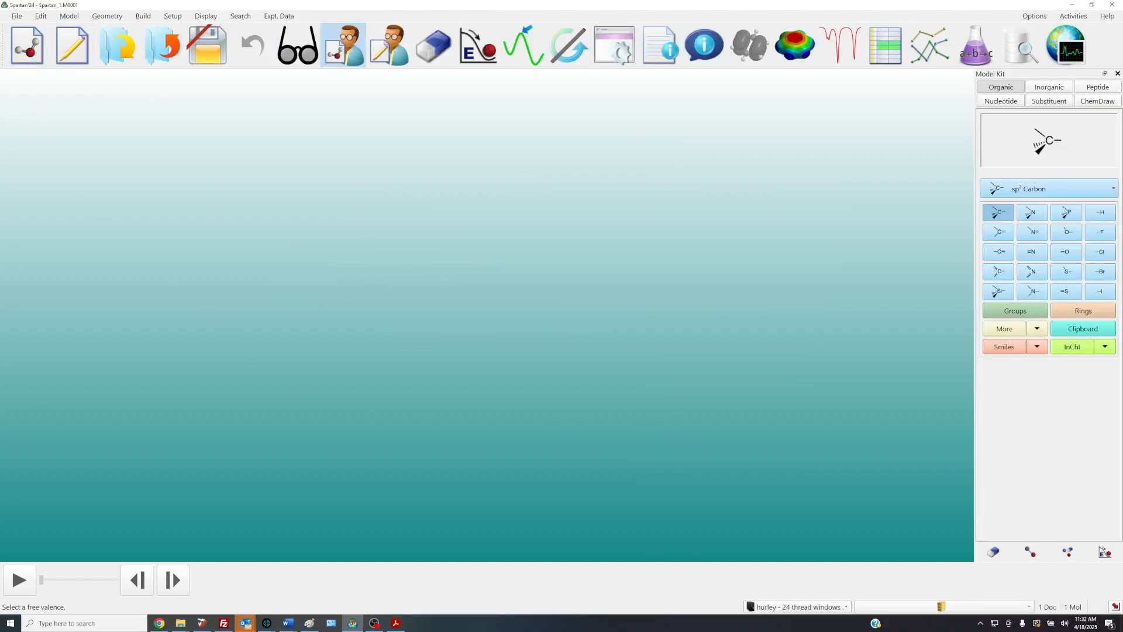
Check the coumarin build instructions in the PDF and place a benzene ring as the starting structure
left_click(396, 624)
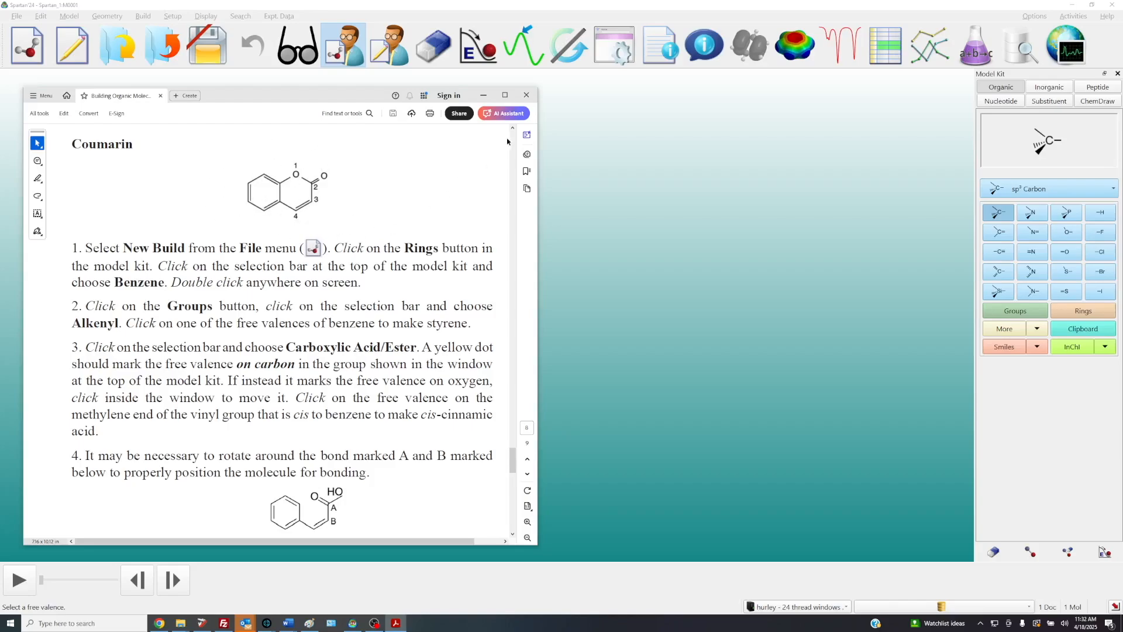
left_click(483, 95)
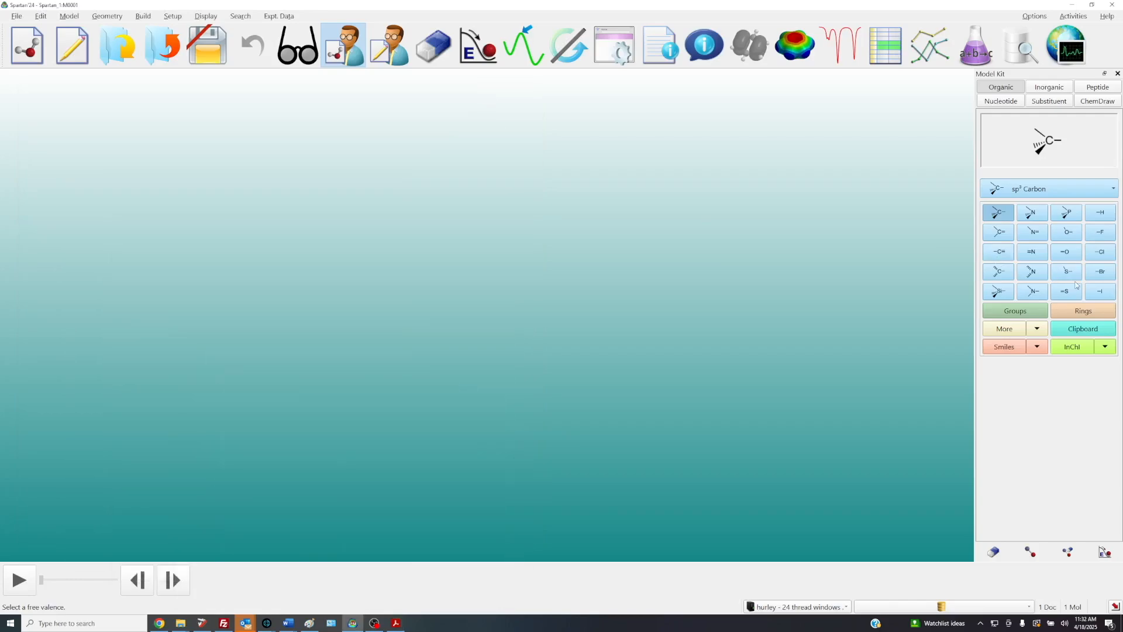
left_click(1085, 313)
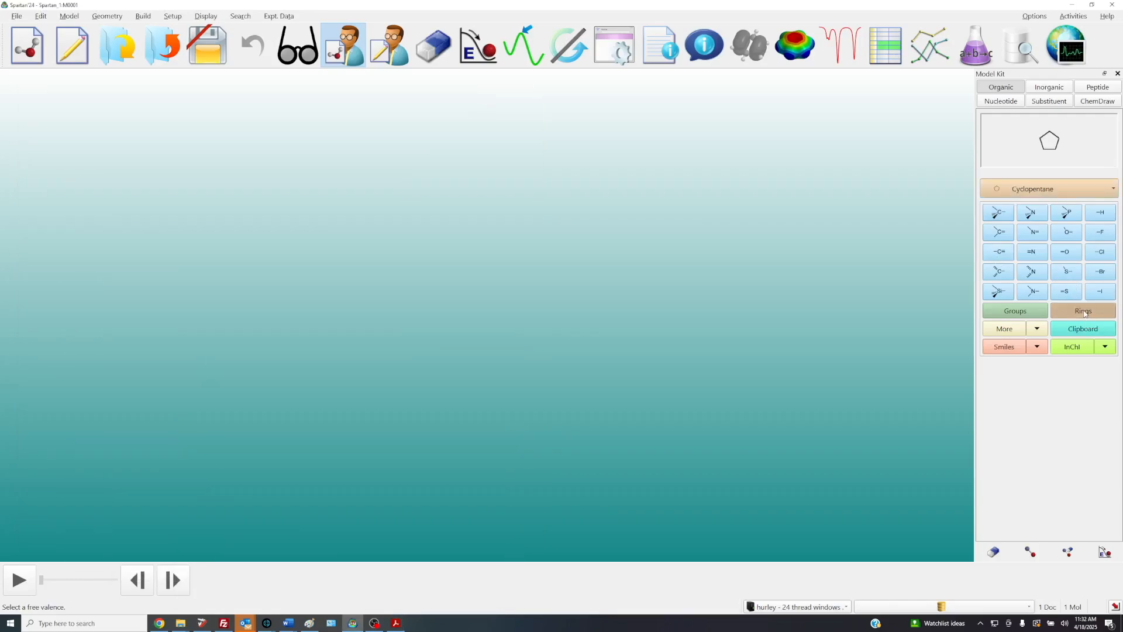
left_click(1033, 187)
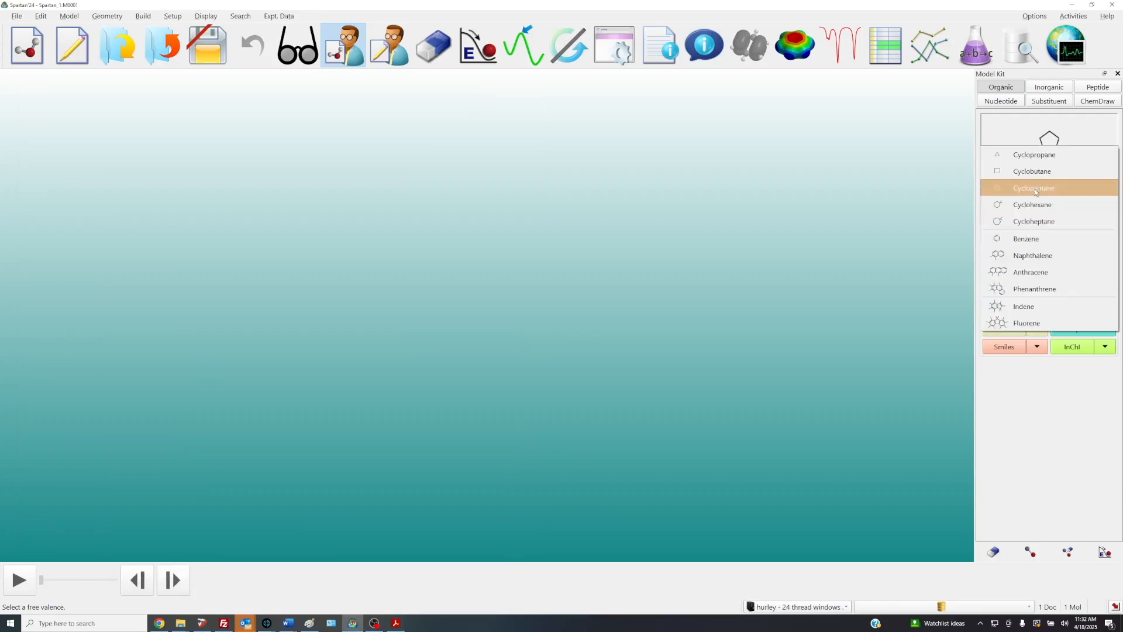
left_click(1039, 236)
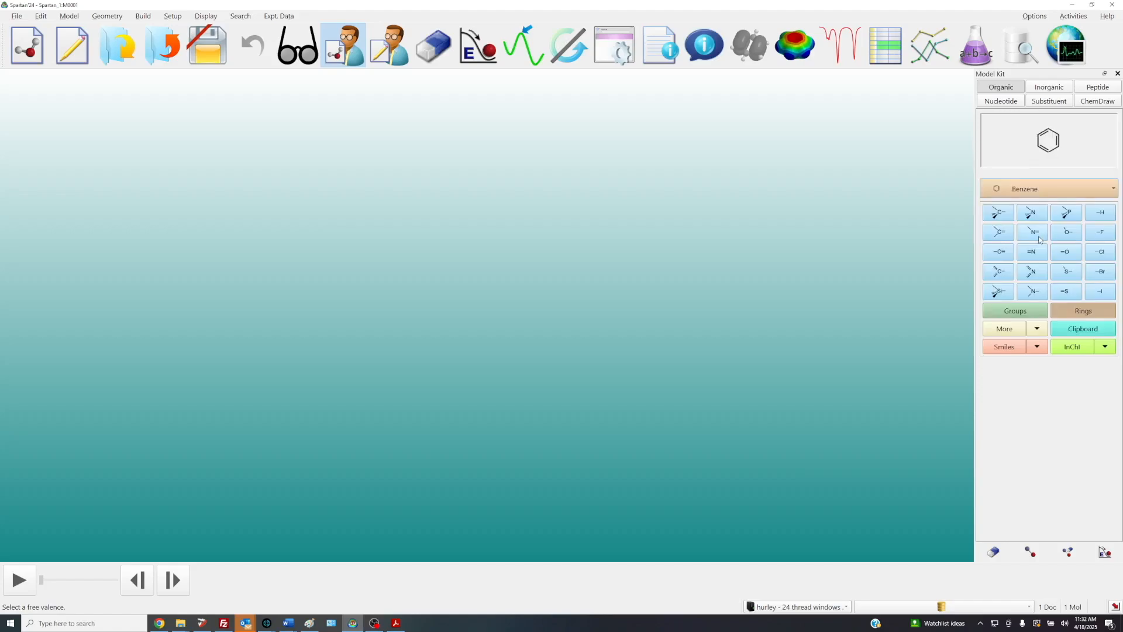
left_click(445, 302)
right_click_drag(559, 339, 451, 285)
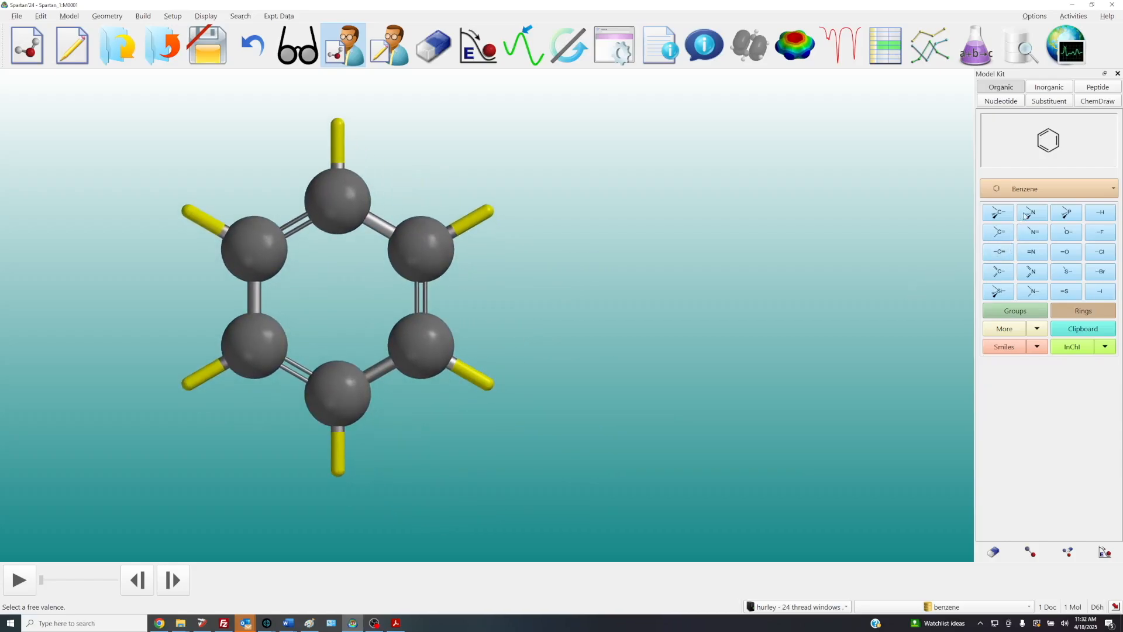
Attach an Alkenyl group to one of benzene's free valences to make styrene
left_click(1017, 312)
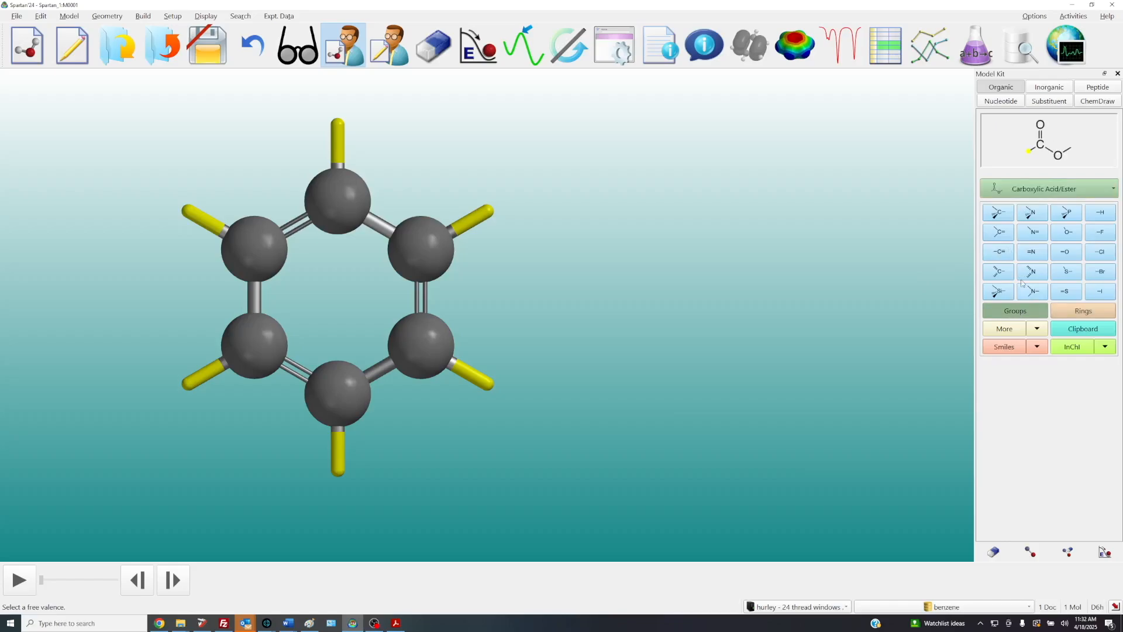
left_click(1021, 189)
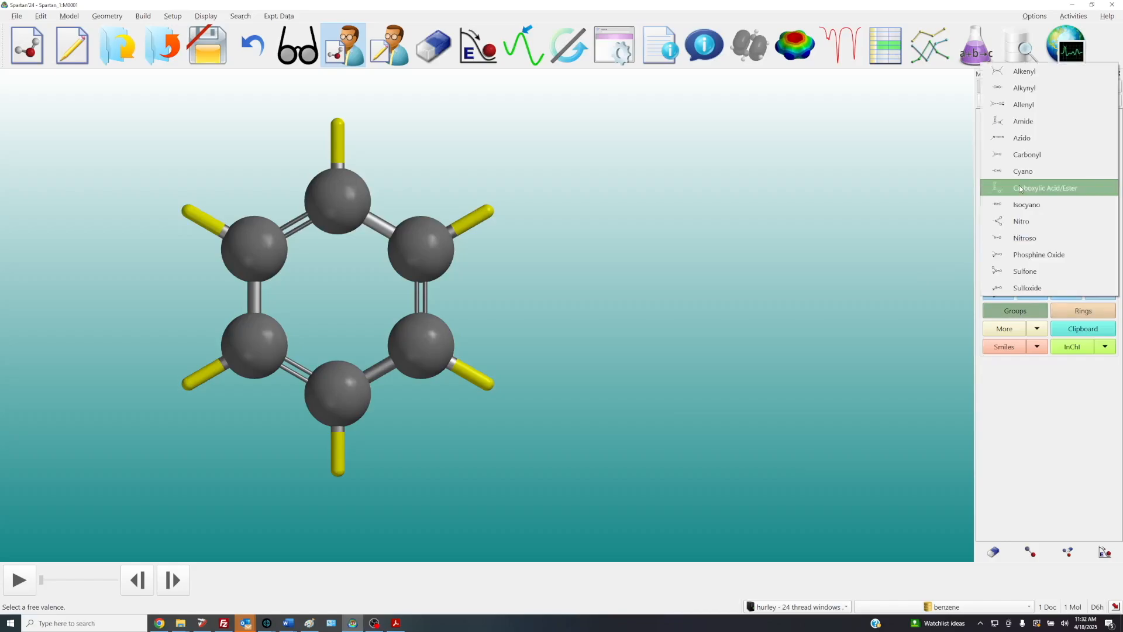
left_click(1024, 73)
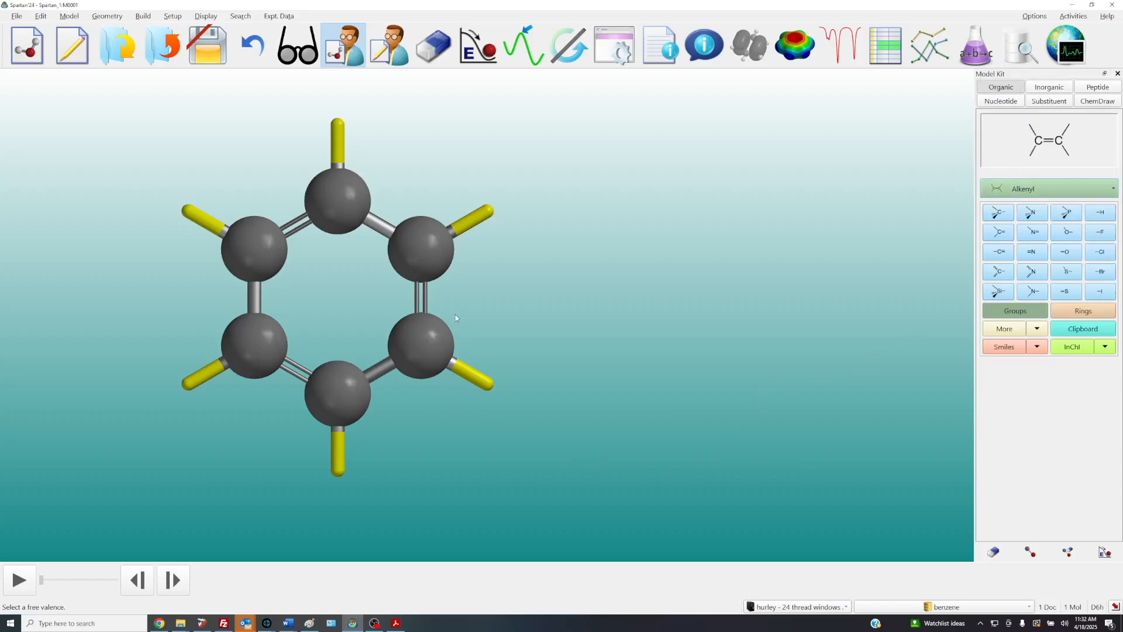
left_click(492, 383)
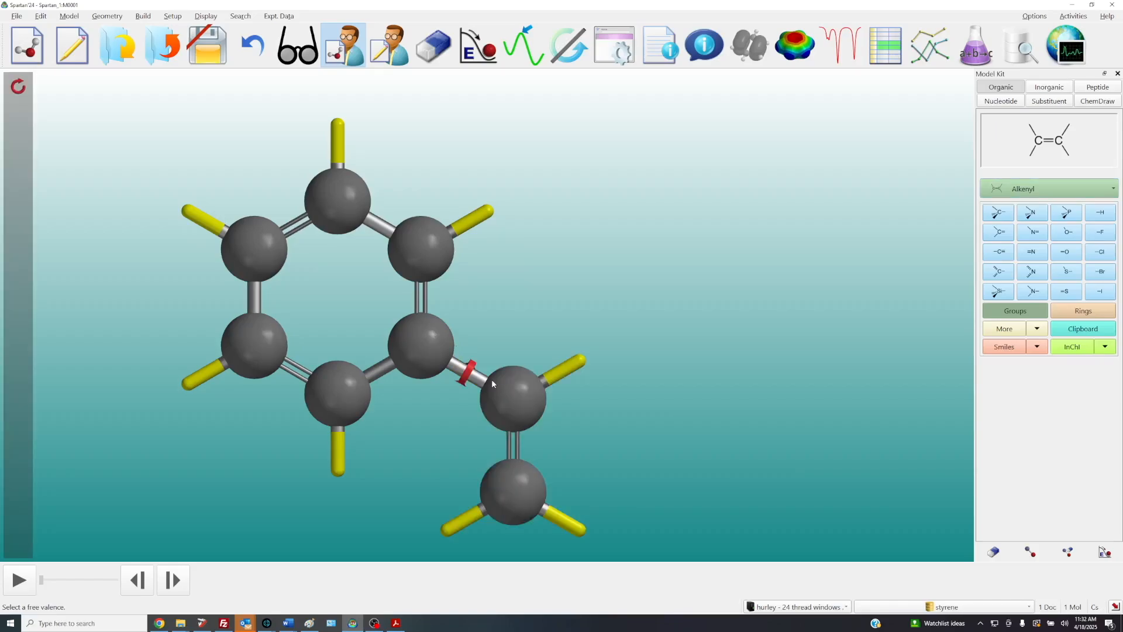
Rotate the vinyl group about its bond to the benzene ring so its methylene end sits beside the neighbouring ring carbon's free valence
mouse_move(401, 471)
left_mouse_down()
mouse_move(389, 305)
mouse_move(374, 359)
mouse_move(399, 342)
mouse_move(402, 368)
mouse_move(384, 495)
mouse_move(366, 493)
mouse_move(393, 479)
mouse_move(402, 488)
left_mouse_up()
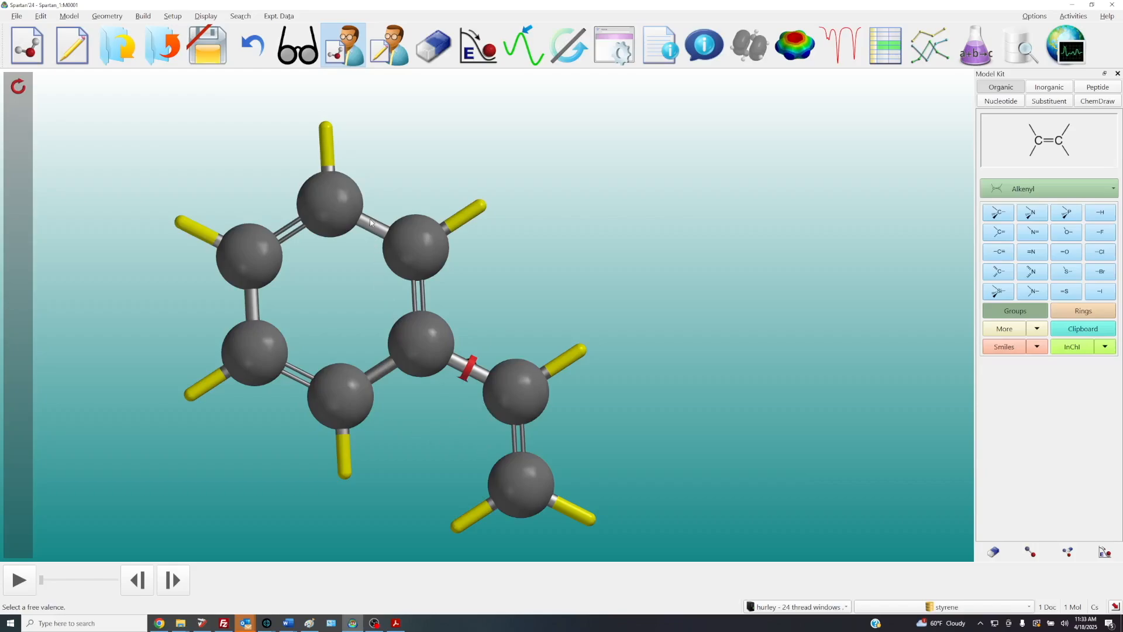
left_click(380, 237)
left_click(518, 440)
left_click(470, 370)
left_click_drag(17, 135, 16, 212)
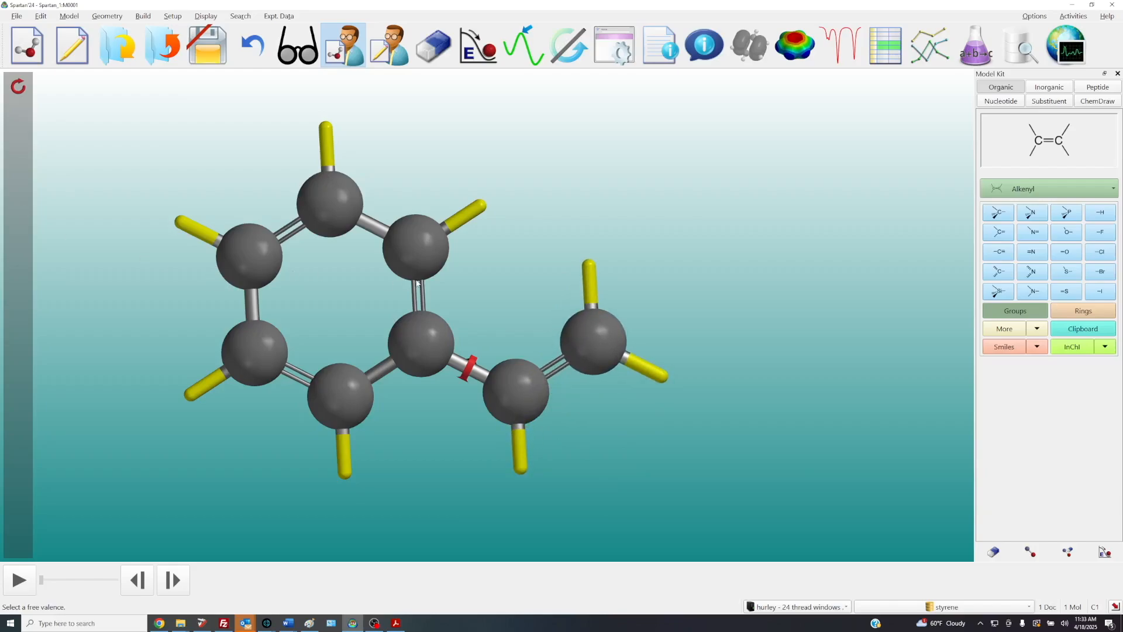
mouse_move(371, 300)
left_mouse_down()
mouse_move(356, 298)
mouse_move(366, 280)
left_mouse_up()
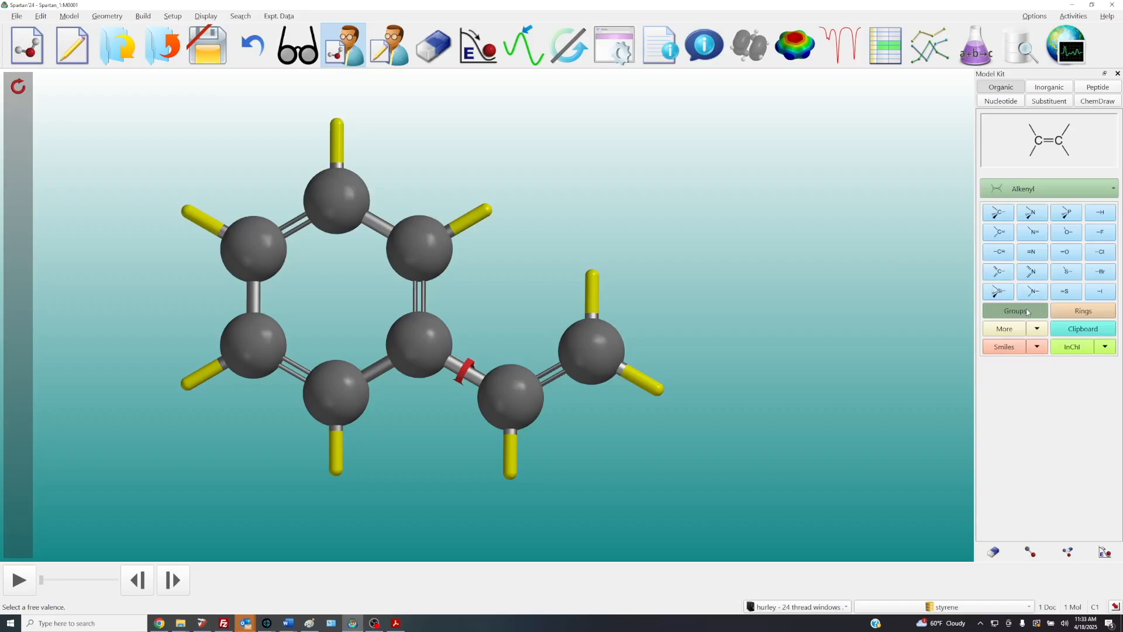
Attach a Carboxylic Acid/Ester group by its carbon to the vinyl valence cis to benzene, and rotate its hydroxyl oxygen toward the ring
left_click(1069, 189)
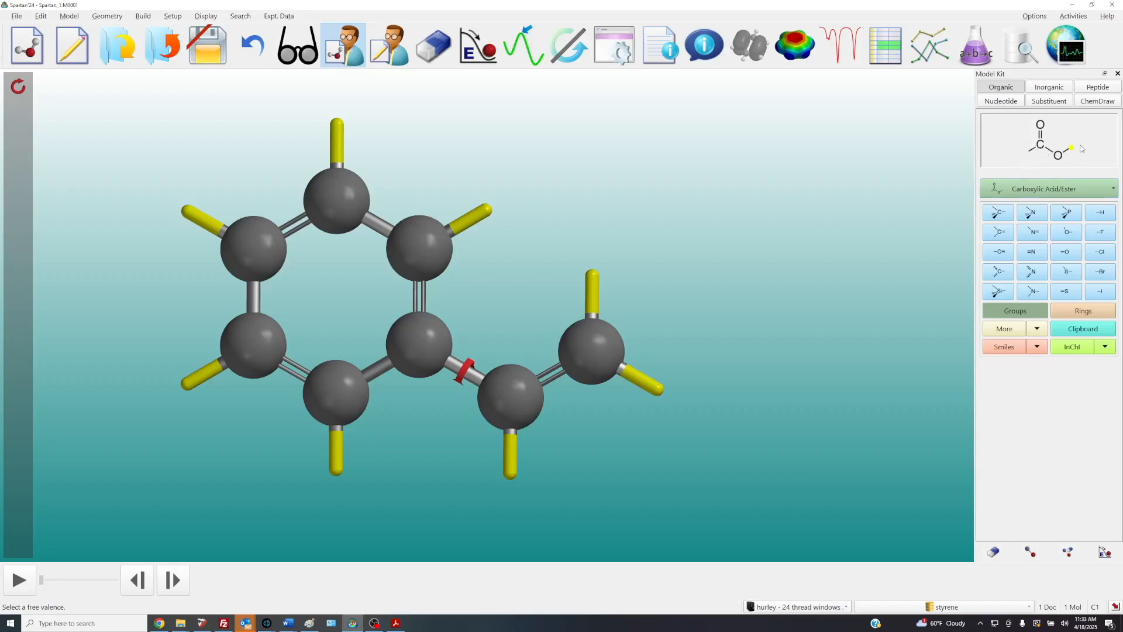
left_click(1030, 151)
left_click(588, 271)
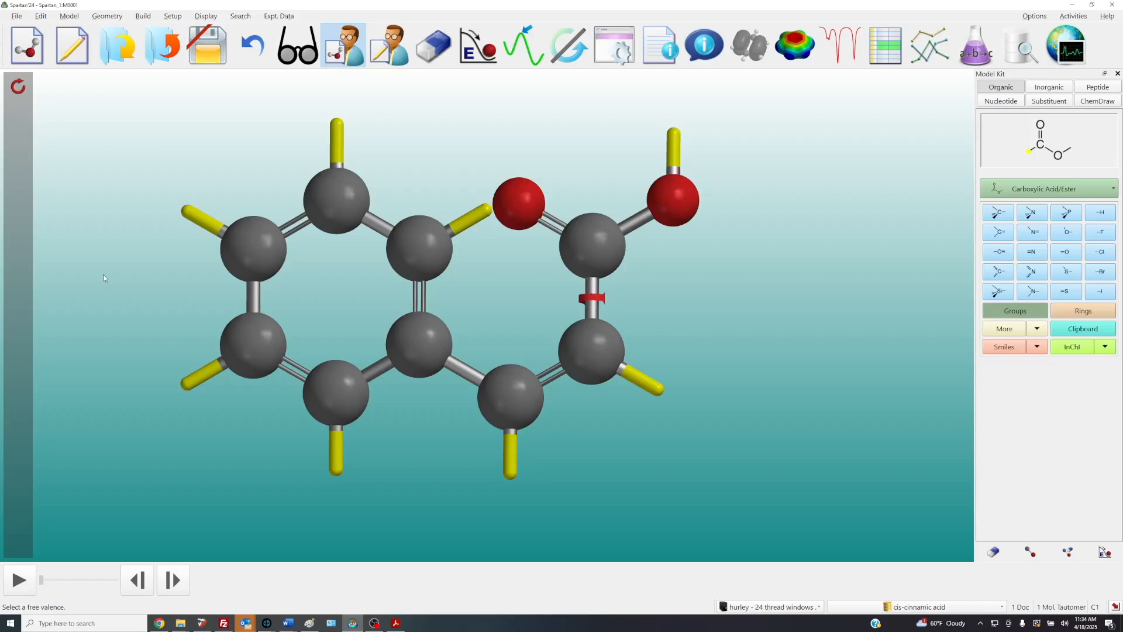
left_click_drag(14, 251, 0, 323)
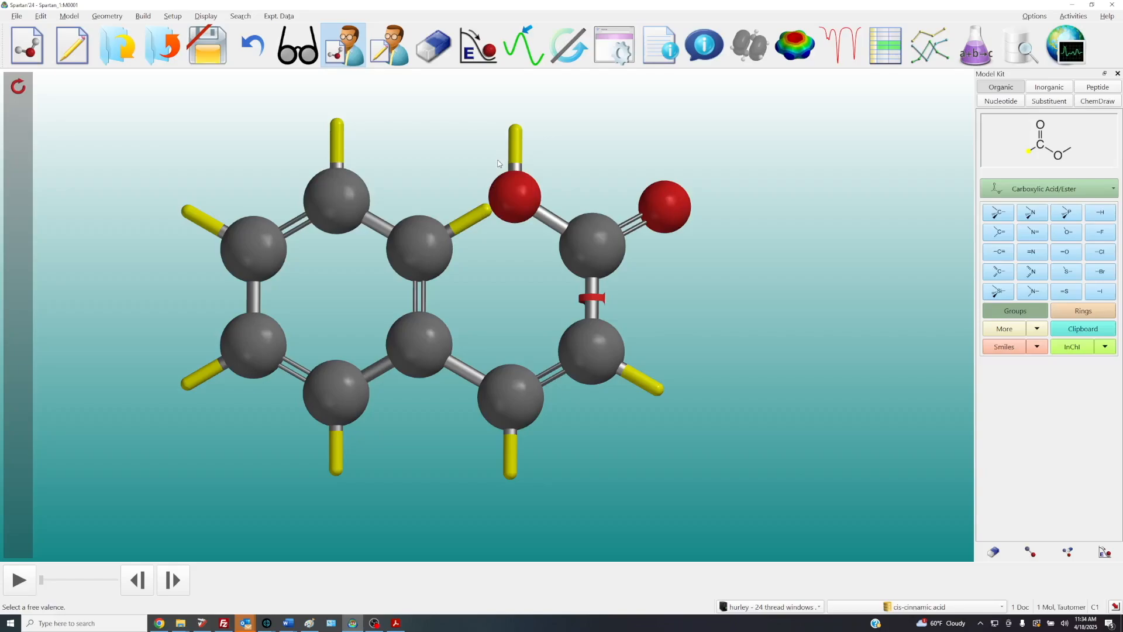
Try Make Bond between the free valences of the hydroxyl oxygen and the adjacent benzene carbon, and undo that bond
left_click(144, 20)
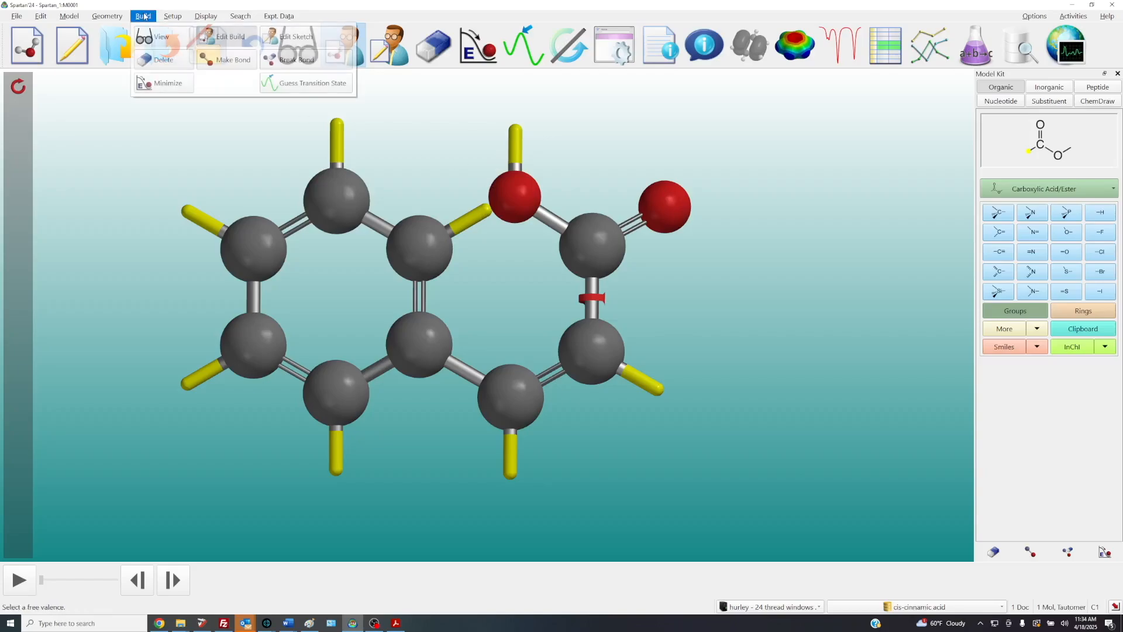
left_click(220, 64)
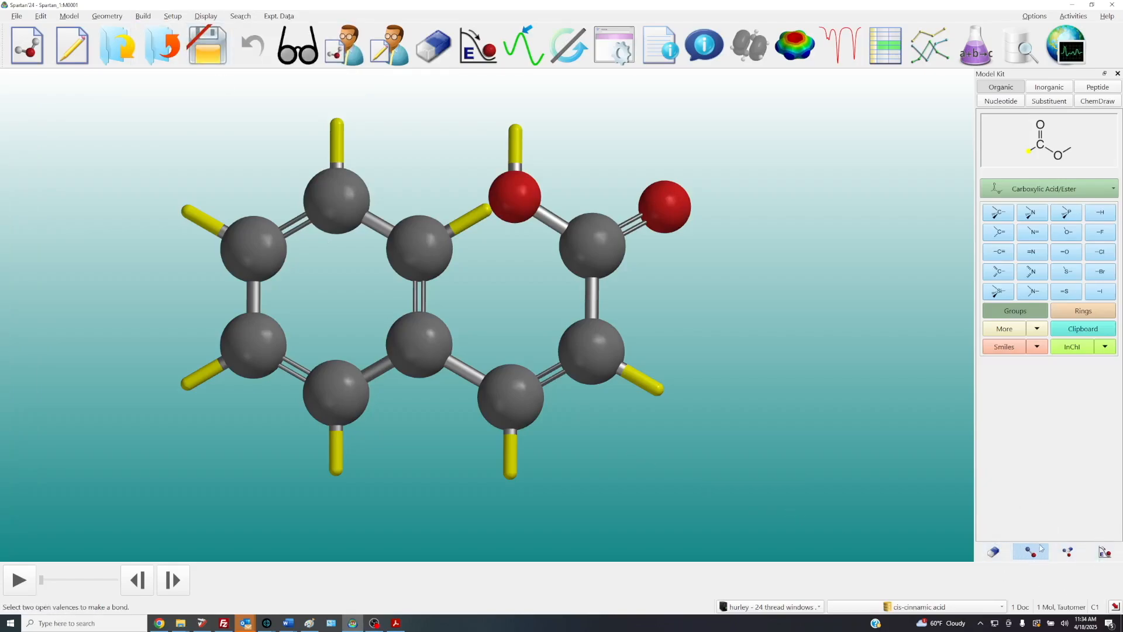
left_click(517, 131)
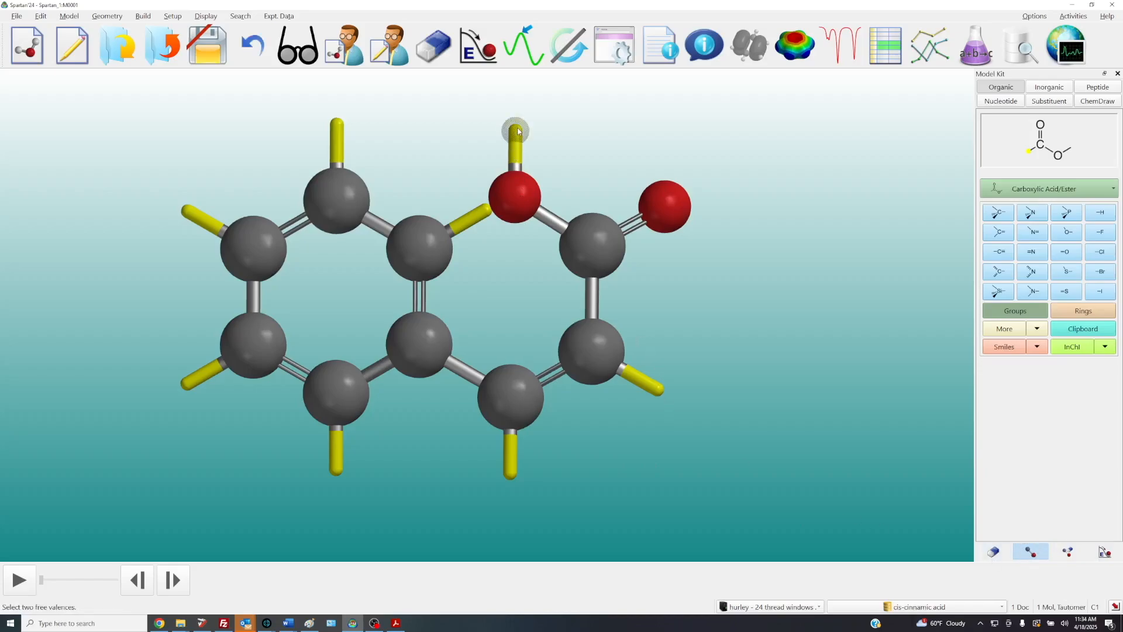
left_click(489, 214)
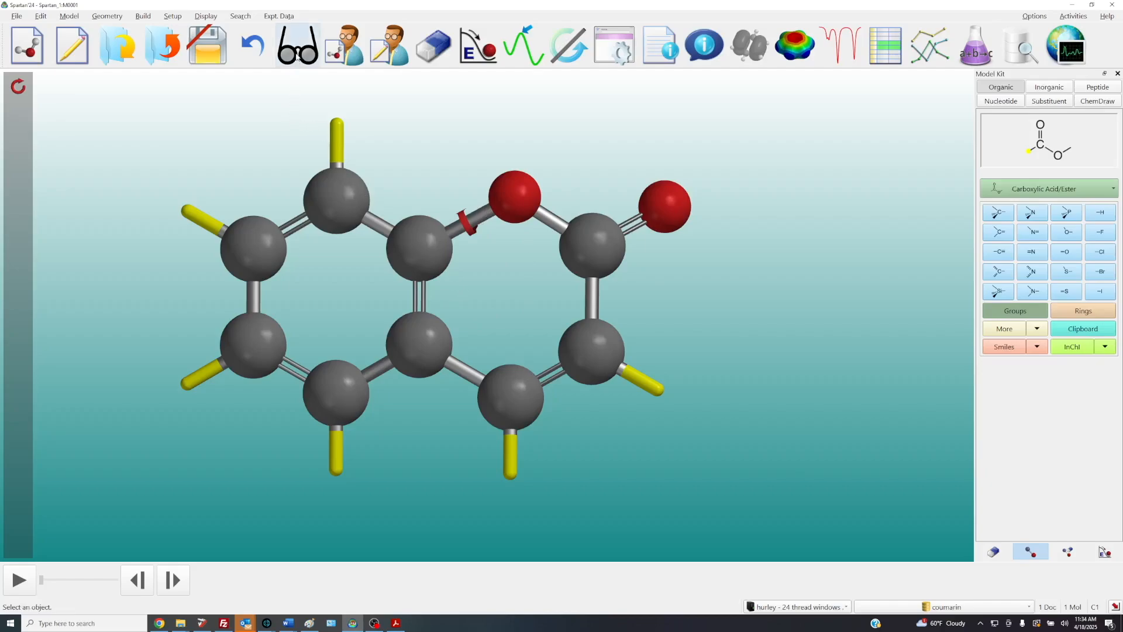
left_click(254, 47)
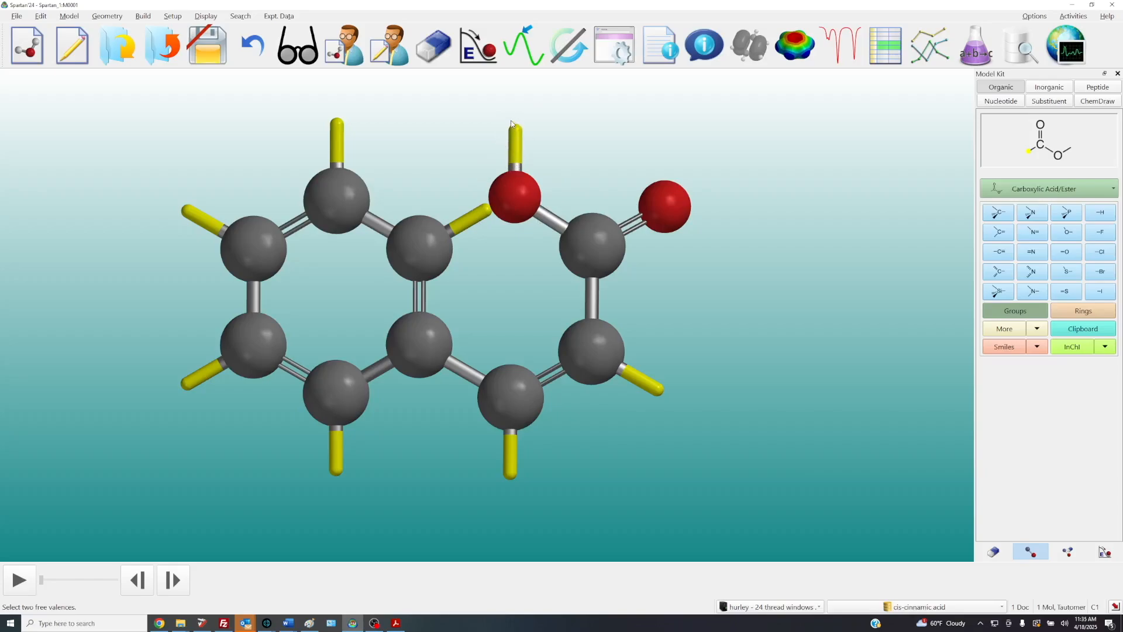
Make a bond directly between the hydroxyl oxygen atom and the adjacent benzene carbon atom to close coumarin's second ring
left_click(152, 19)
left_click(220, 60)
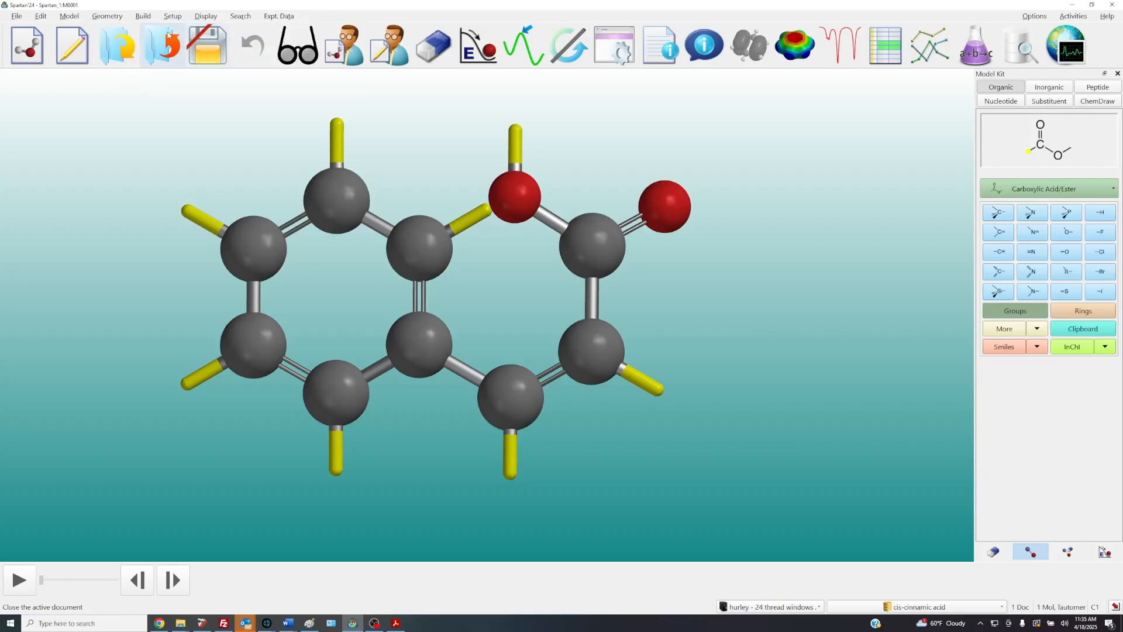
left_click(147, 18)
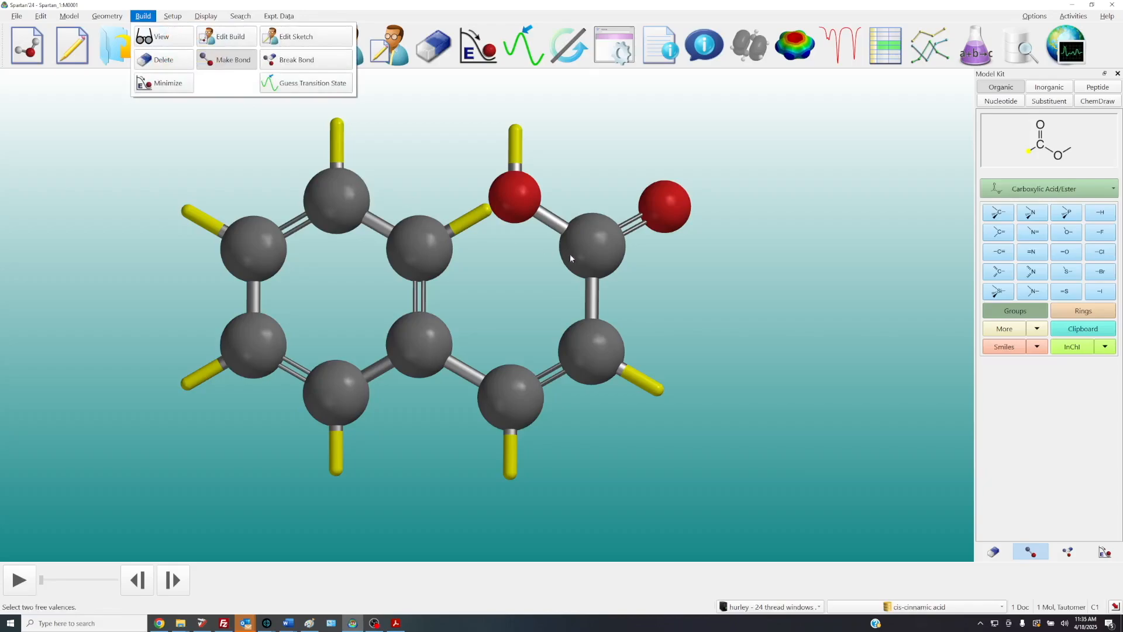
left_click(507, 196)
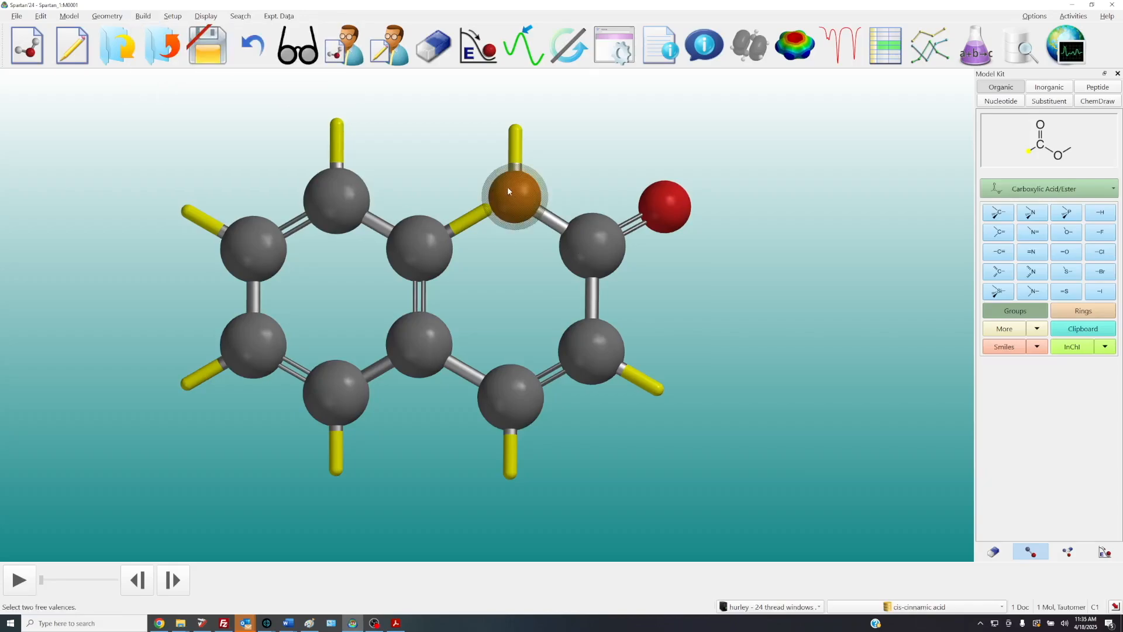
left_click(419, 236)
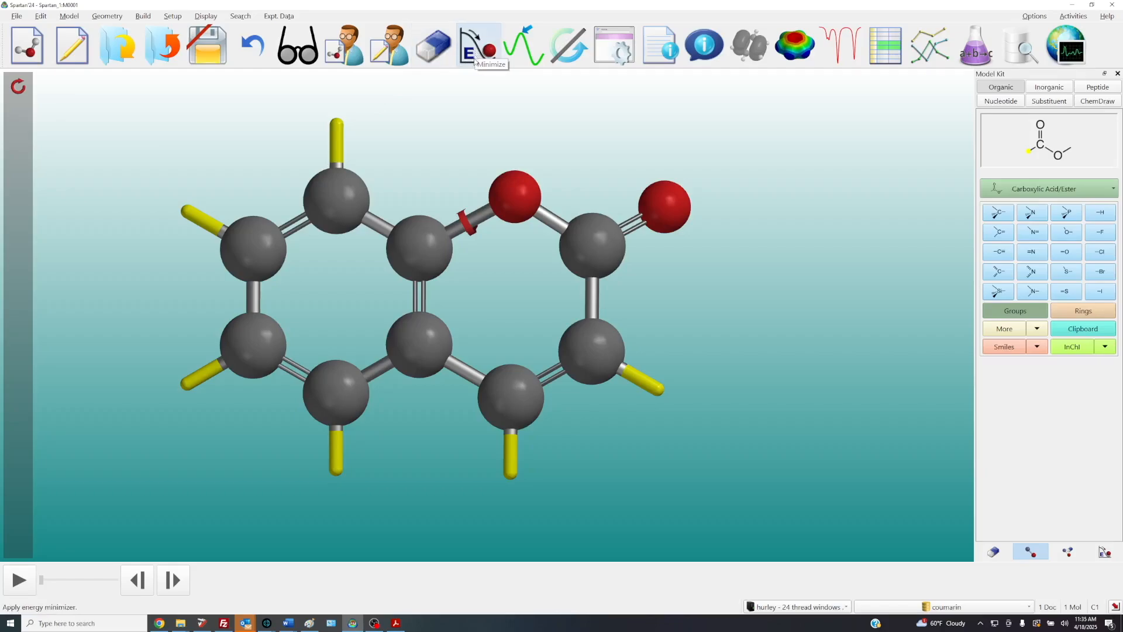
Minimize the energy of the coumarin model and switch to View mode
left_click(1105, 553)
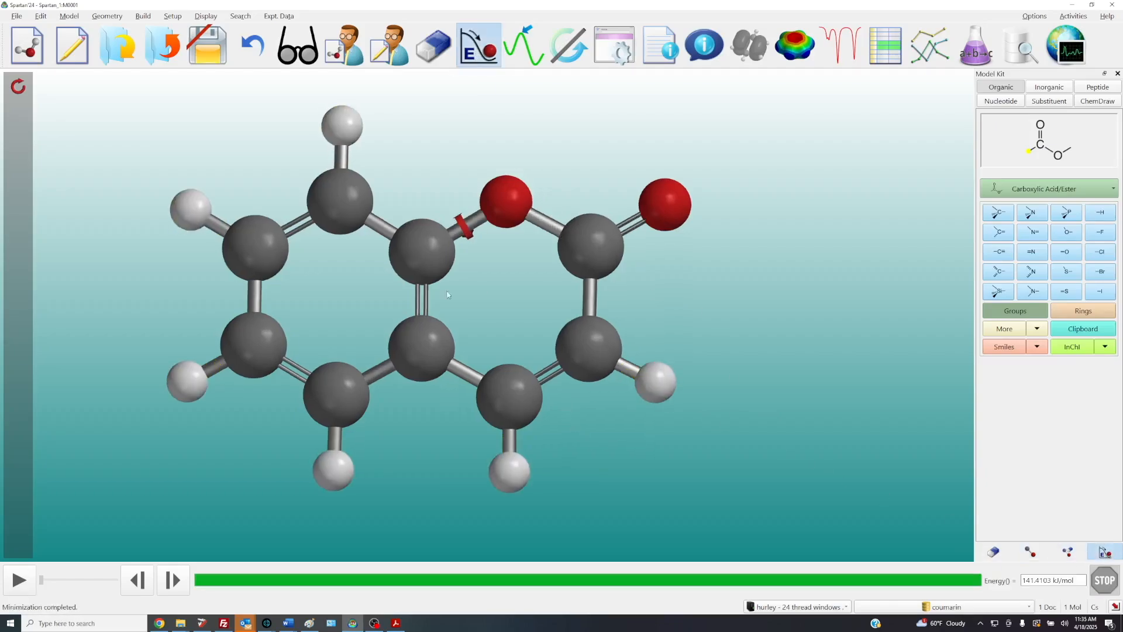
right_click_drag(519, 327, 555, 325)
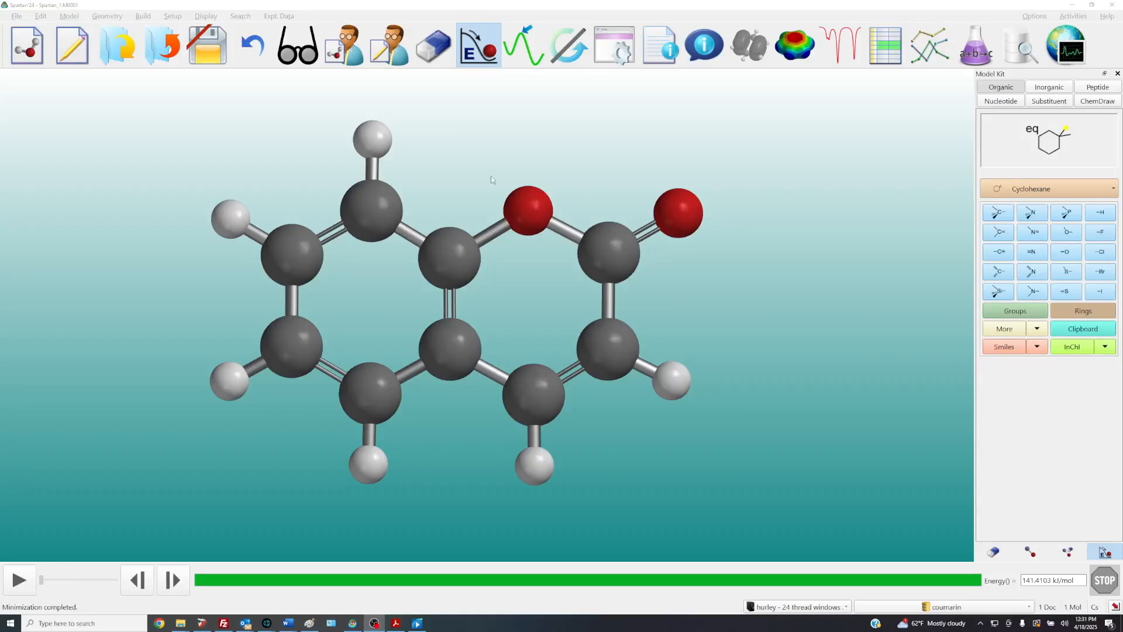
left_click(309, 60)
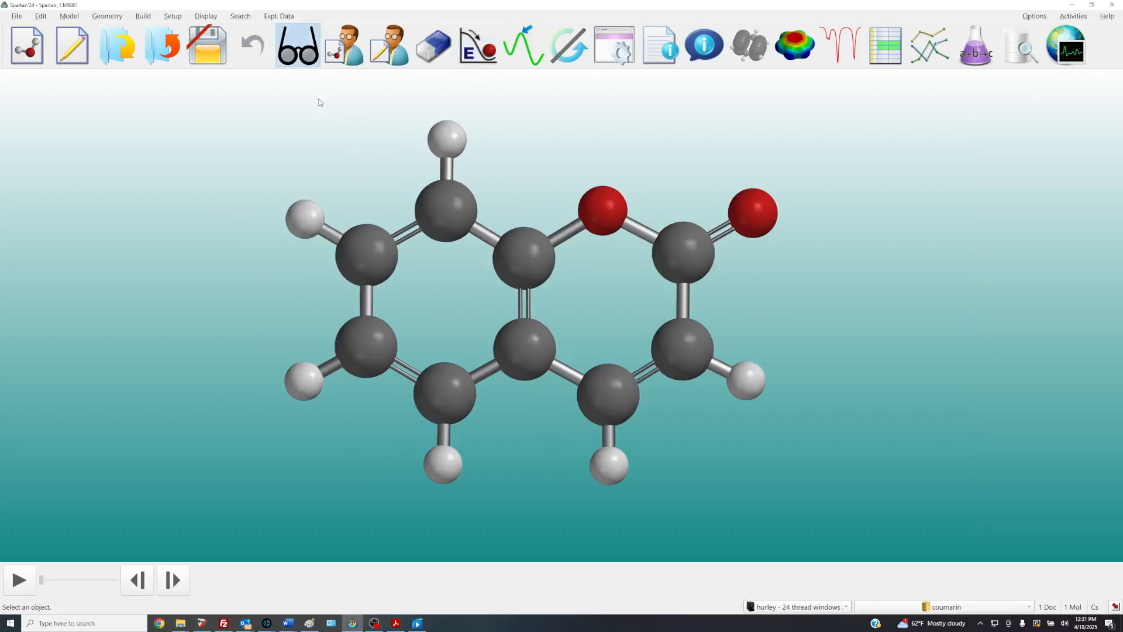
right_click_drag(755, 309, 600, 313)
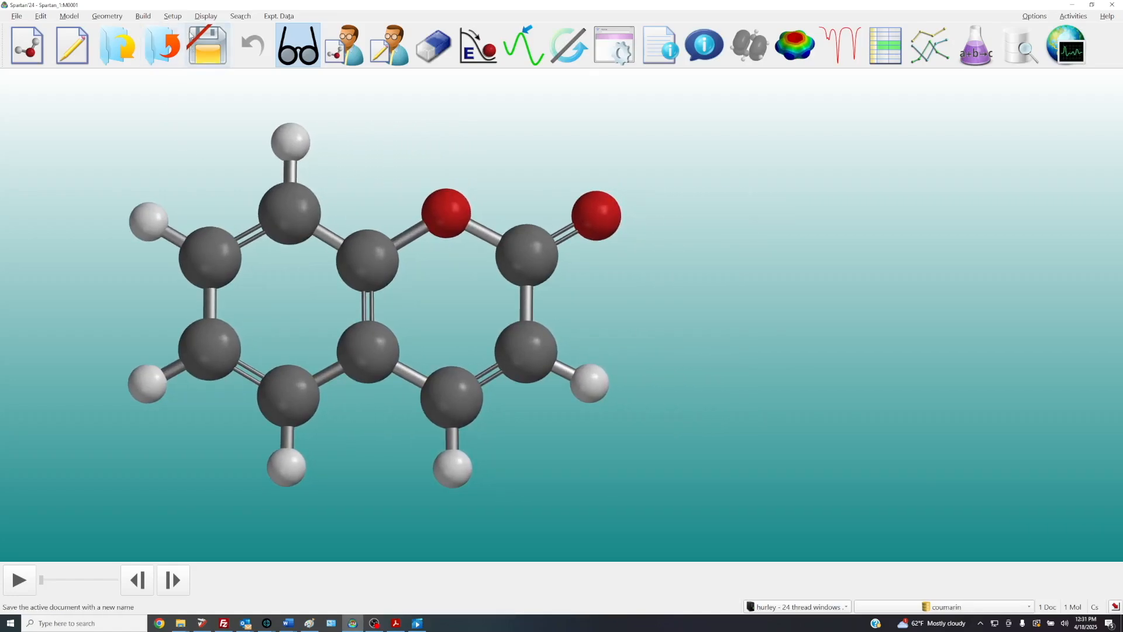
Open the Molecule Properties for coumarin
left_click(207, 16)
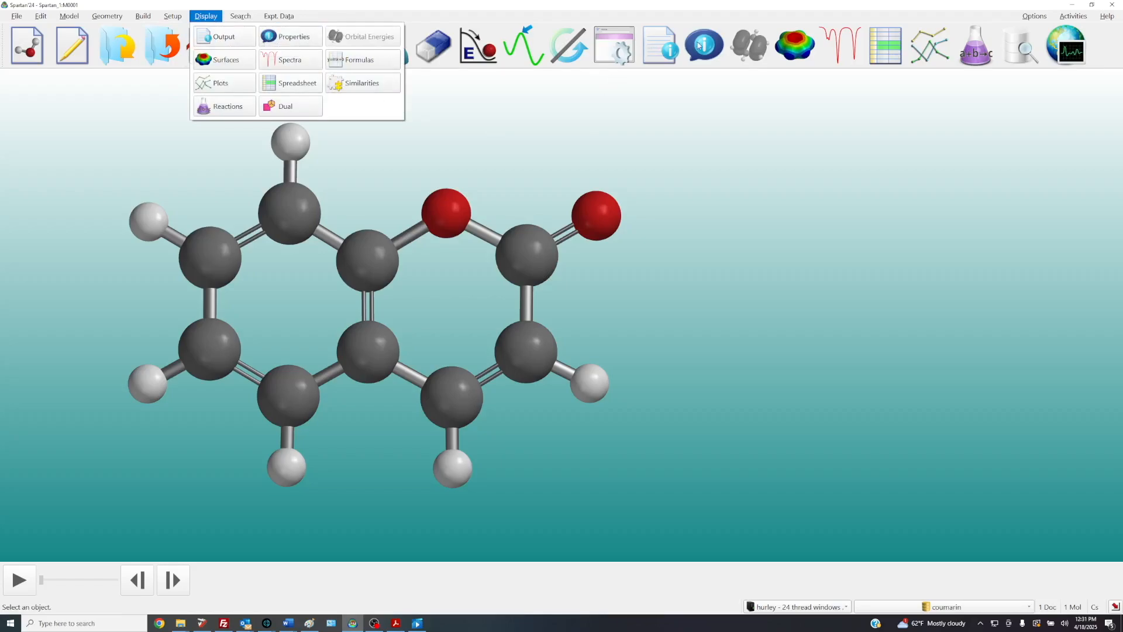
right_click(720, 149)
left_click(733, 217)
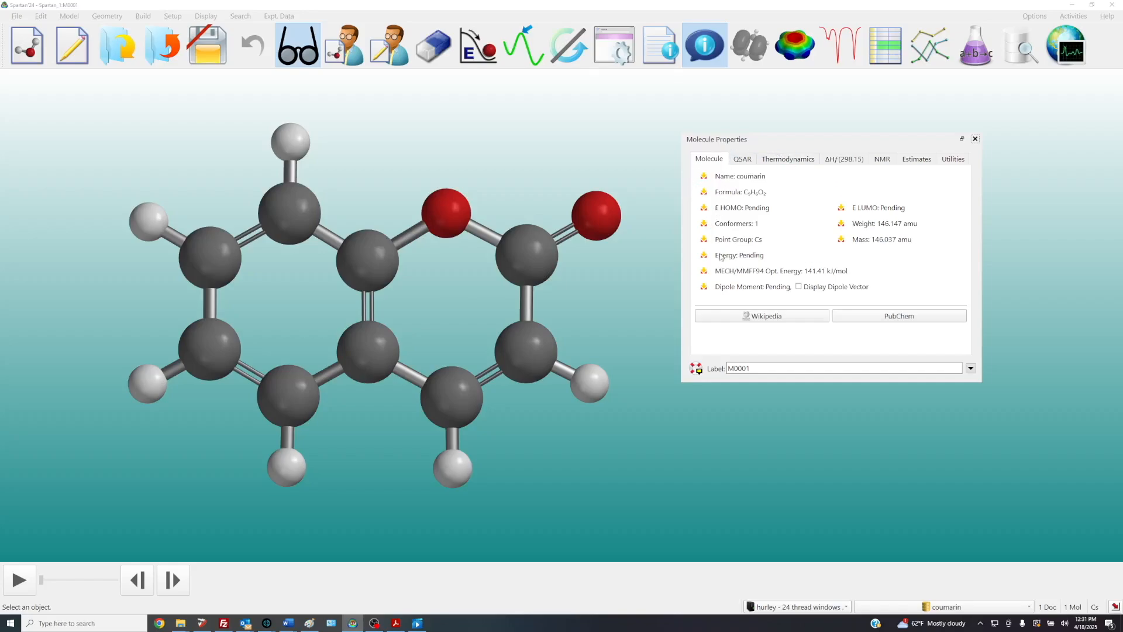
Look up coumarin in PubChem from its molecule properties, view its compound summary page, and close both the page and the properties
left_click(899, 319)
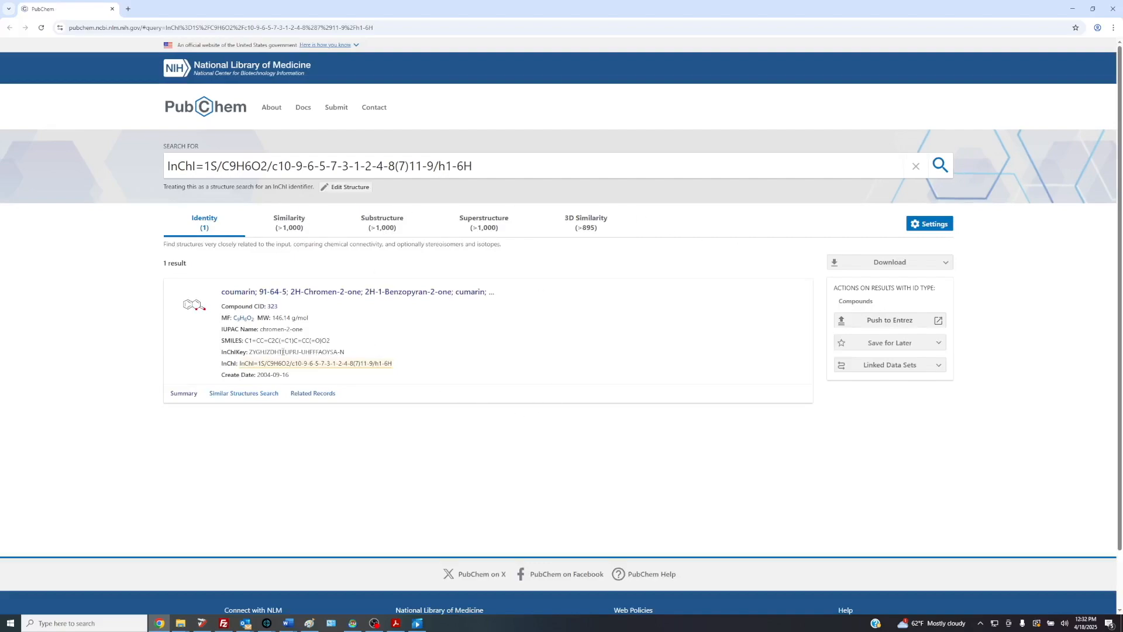
left_click(229, 294)
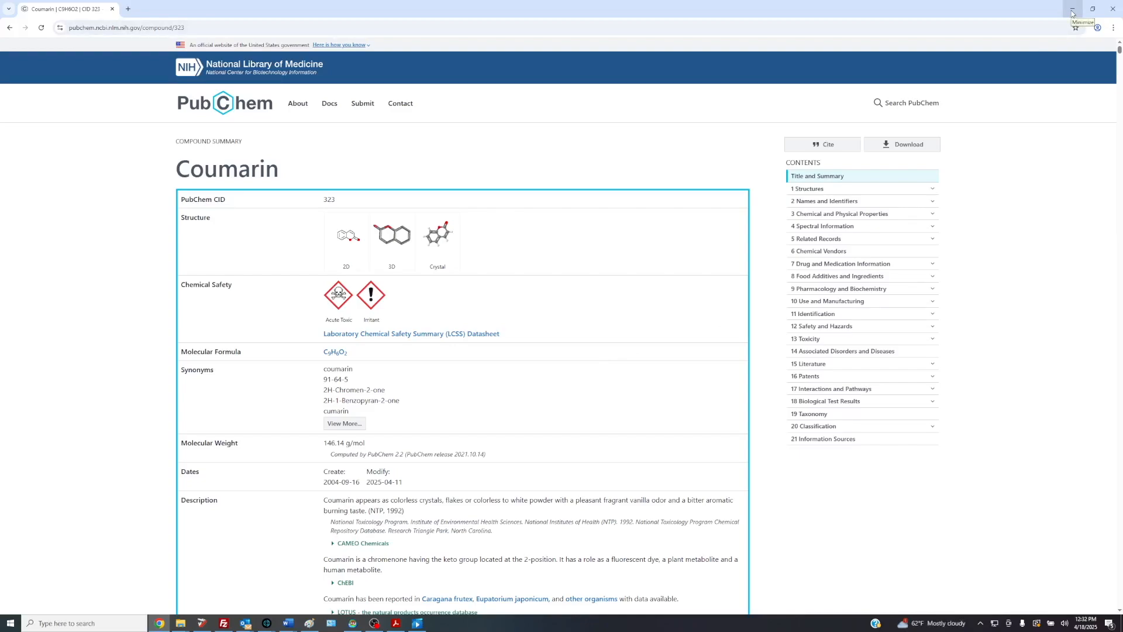
left_click(1114, 12)
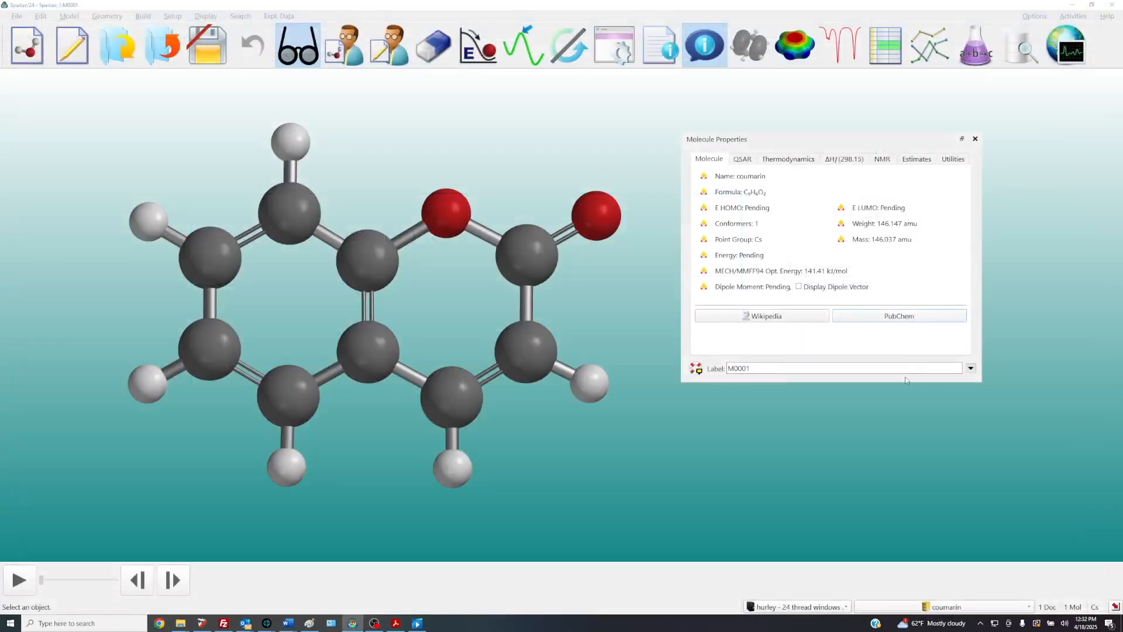
left_click(975, 138)
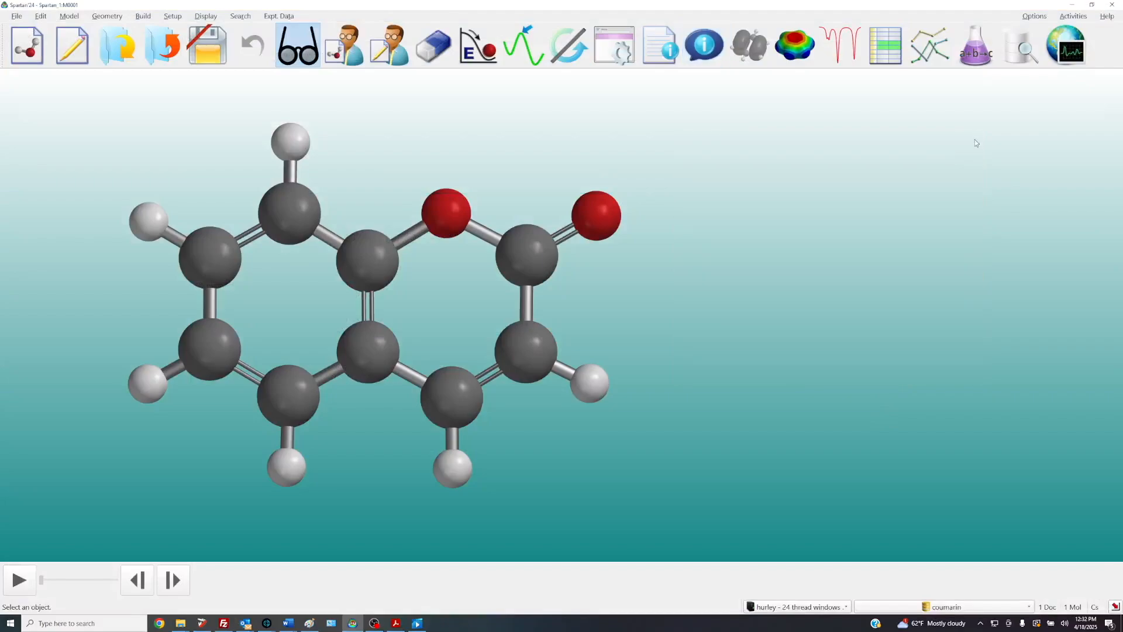
Replace the built coumarin model with its matching ωB97X-D/6-31G* database entry
right_click_drag(708, 304, 793, 315)
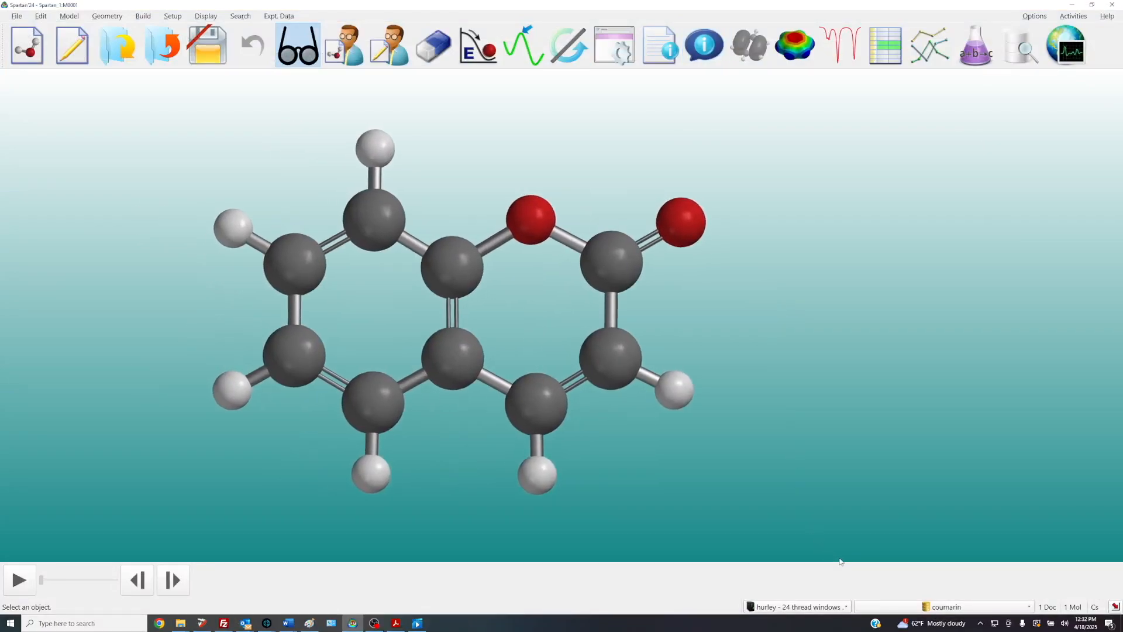
left_click(948, 608)
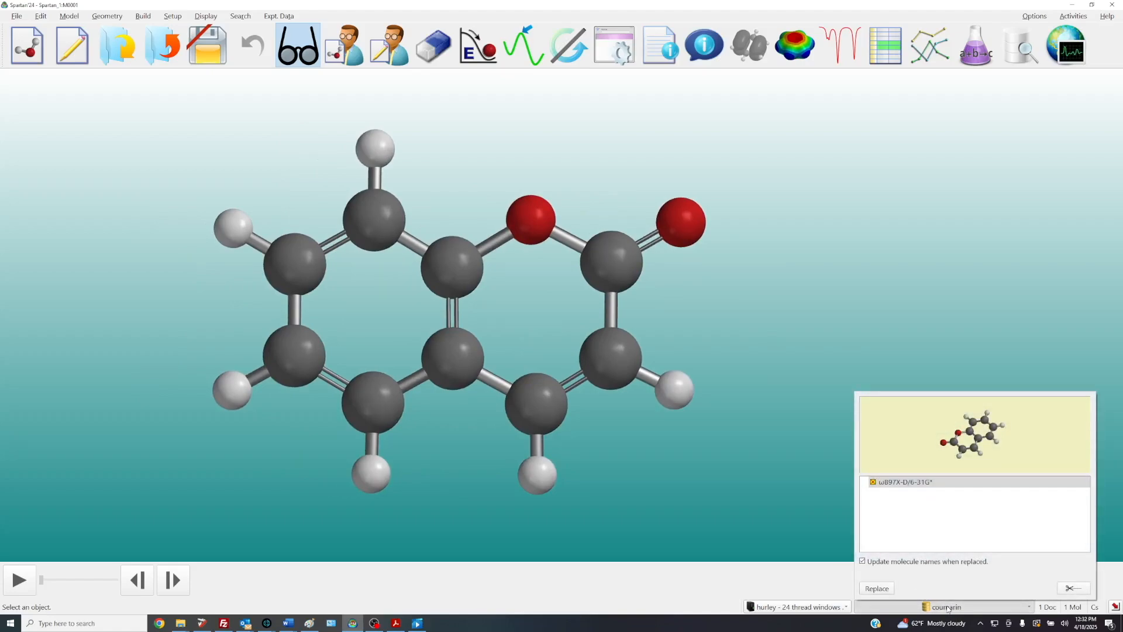
left_click(880, 590)
left_click_drag(686, 429, 751, 483)
left_click_drag(724, 470, 751, 316)
Review the replaced coumarin's molecule, QSAR and thermodynamic properties, and close the properties
left_click(707, 61)
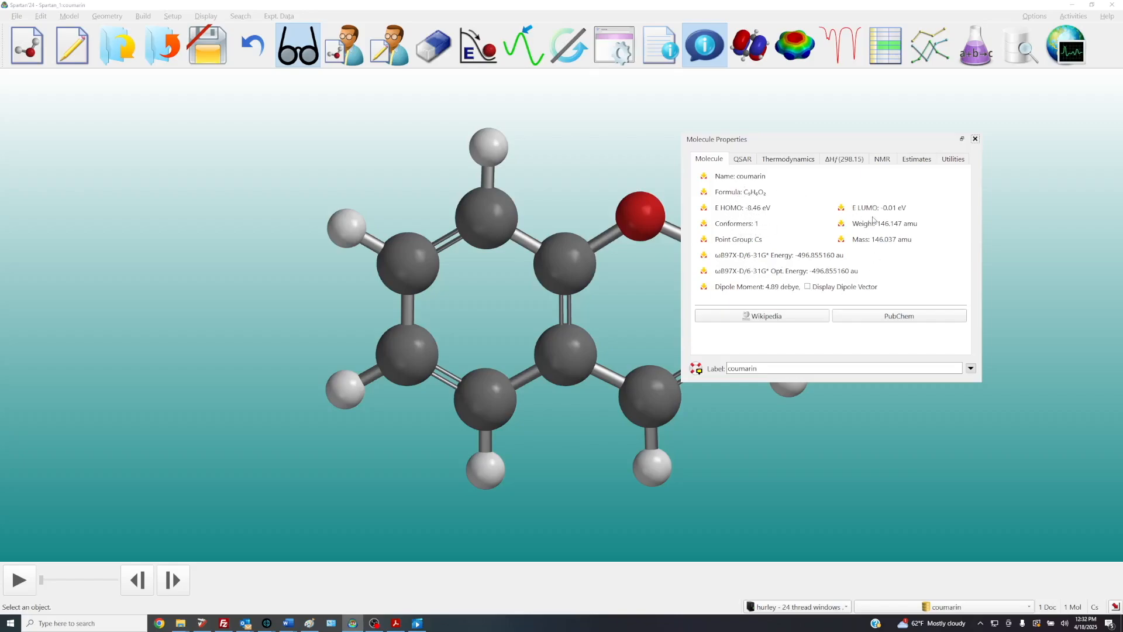
left_click(744, 160)
left_click(777, 161)
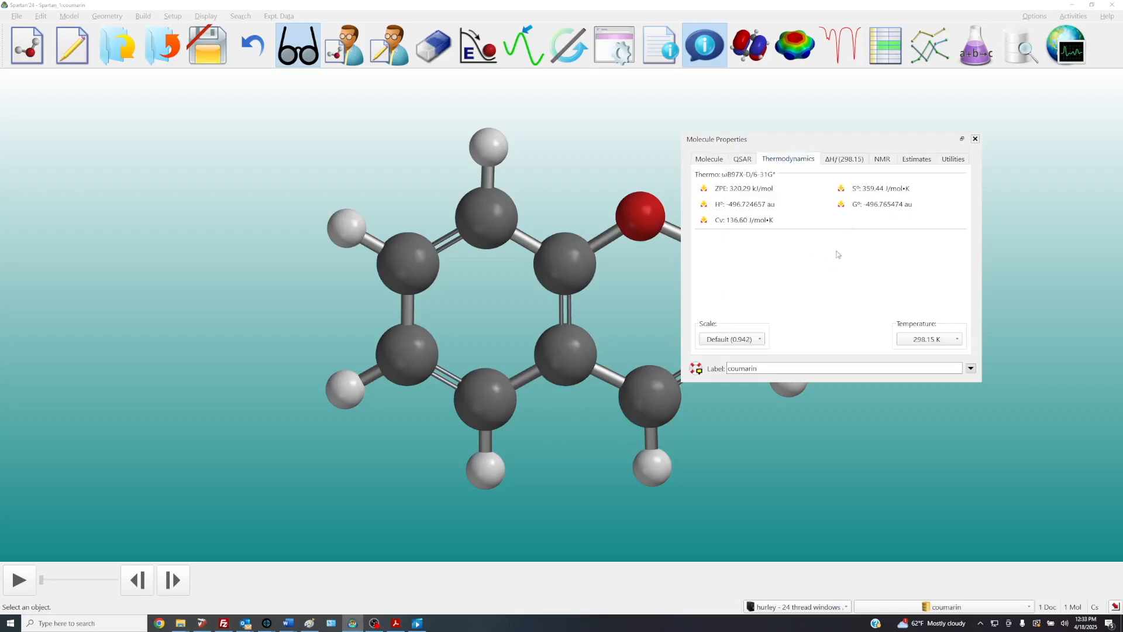
left_click(975, 138)
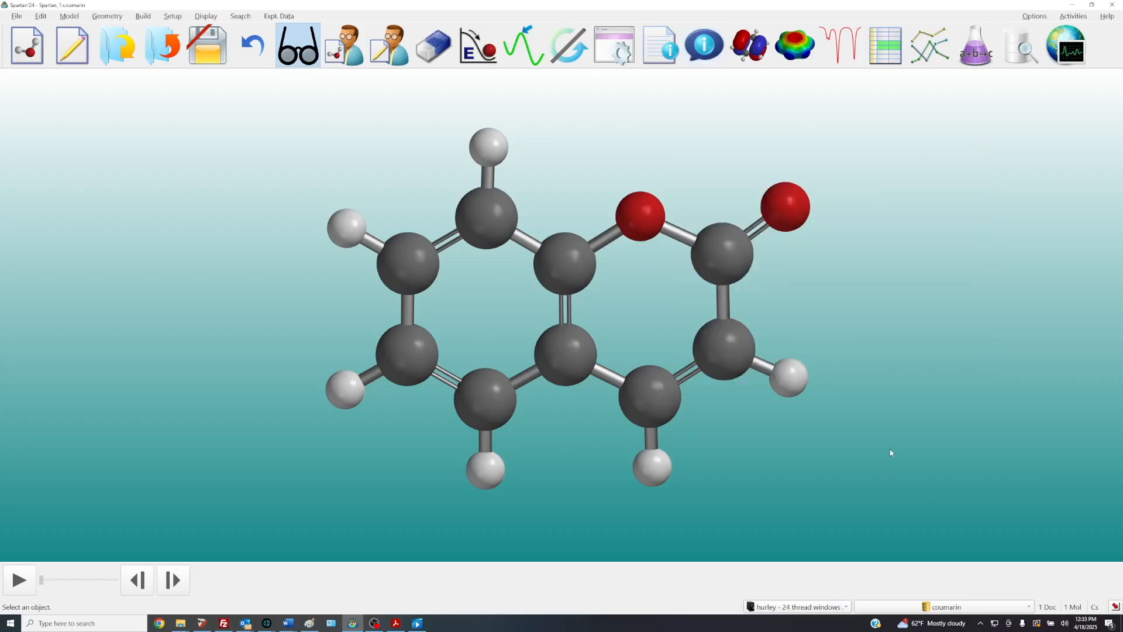
Start a Structure Query on coumarin and mark the free valences on the two adjacent CH carbons of the lactone ring as substitution points
scroll(891, 456, "down", 2)
right_click_drag(892, 454, 865, 410)
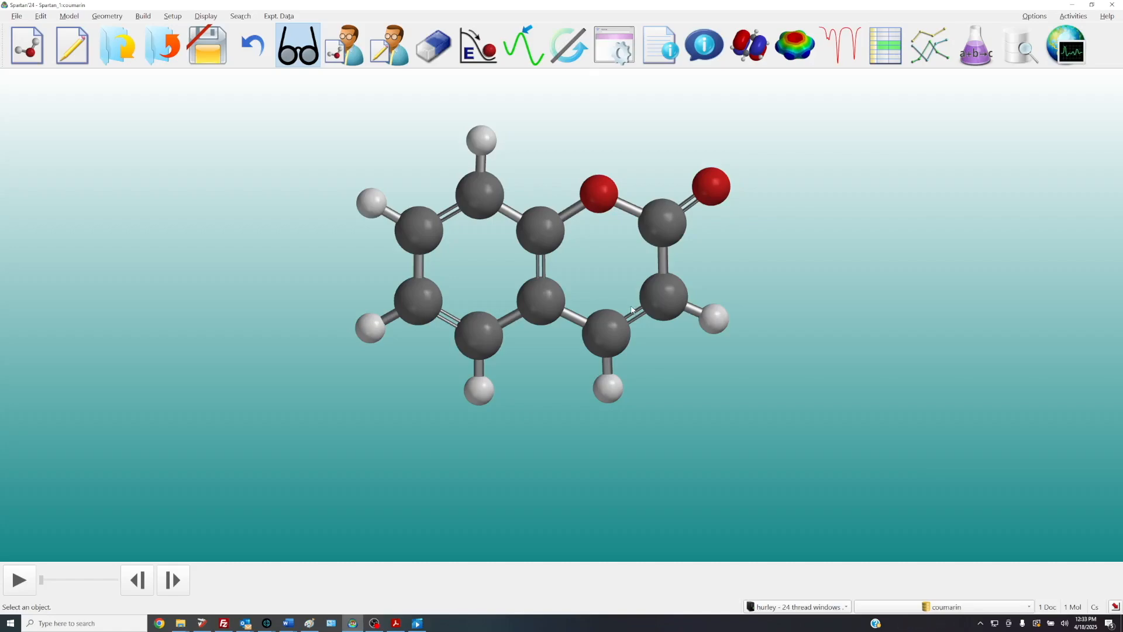
left_click(240, 16)
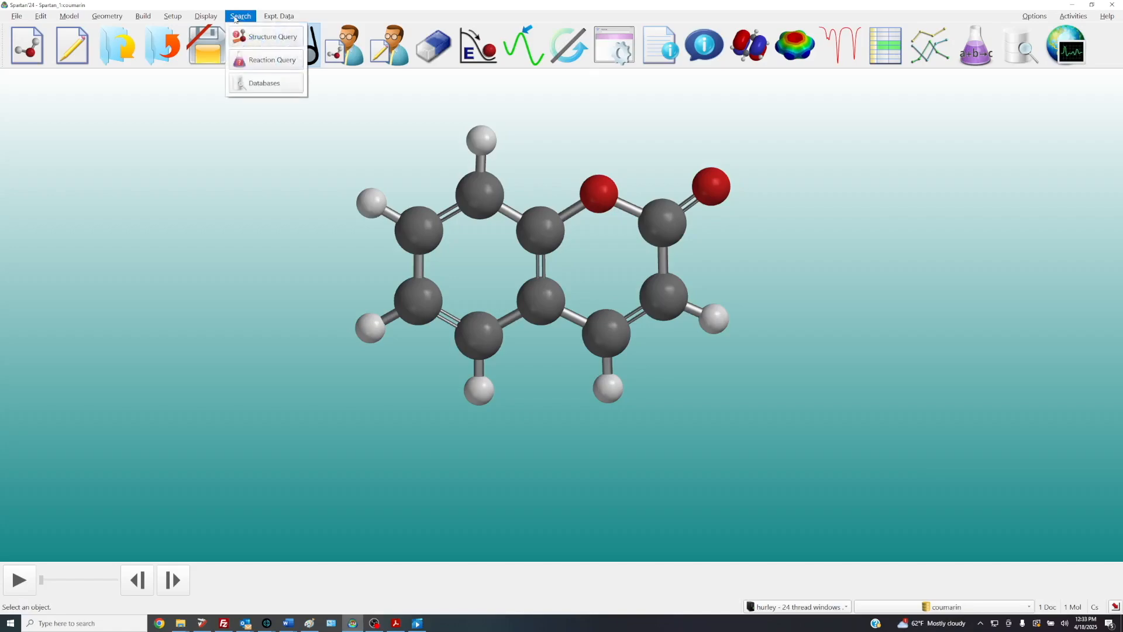
left_click(261, 37)
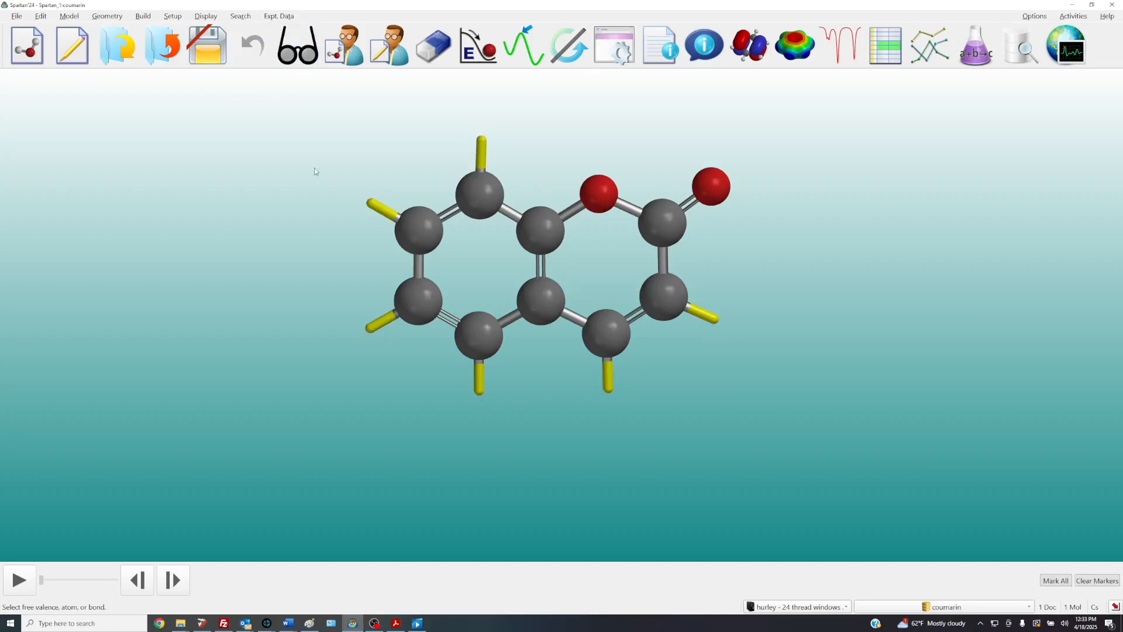
scroll(740, 296, "up", 3)
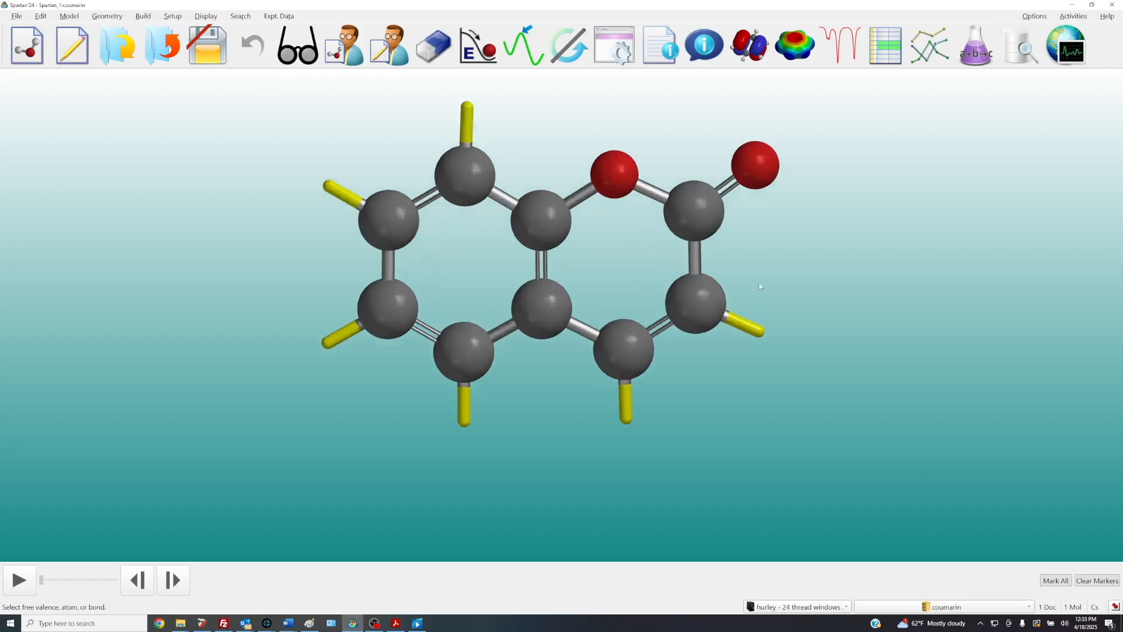
right_click_drag(777, 291, 781, 292)
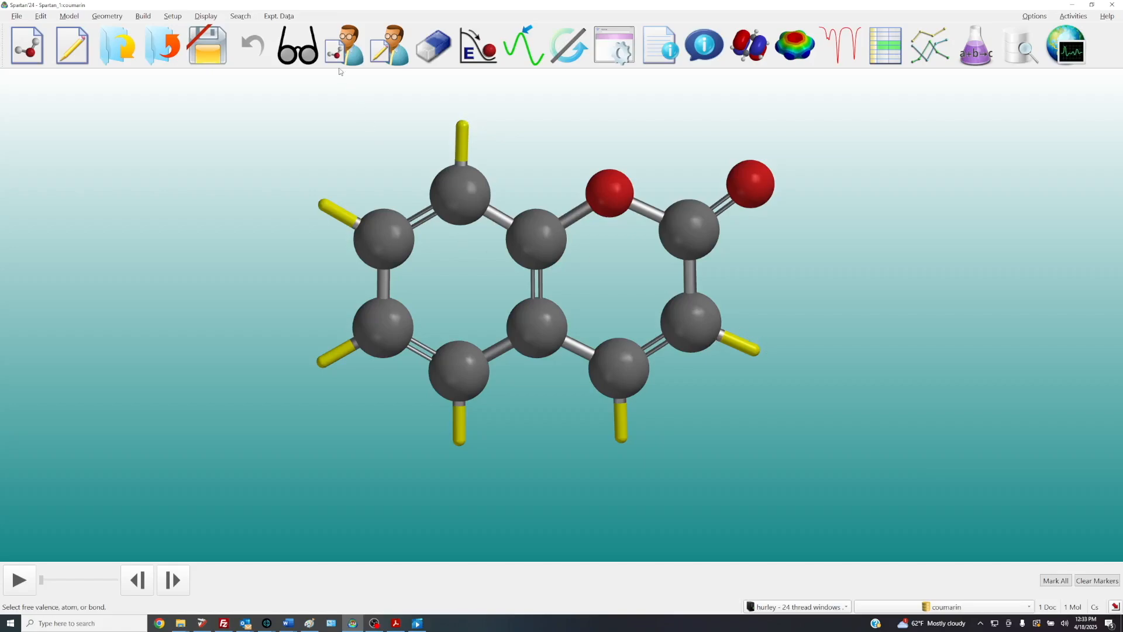
left_click(240, 17)
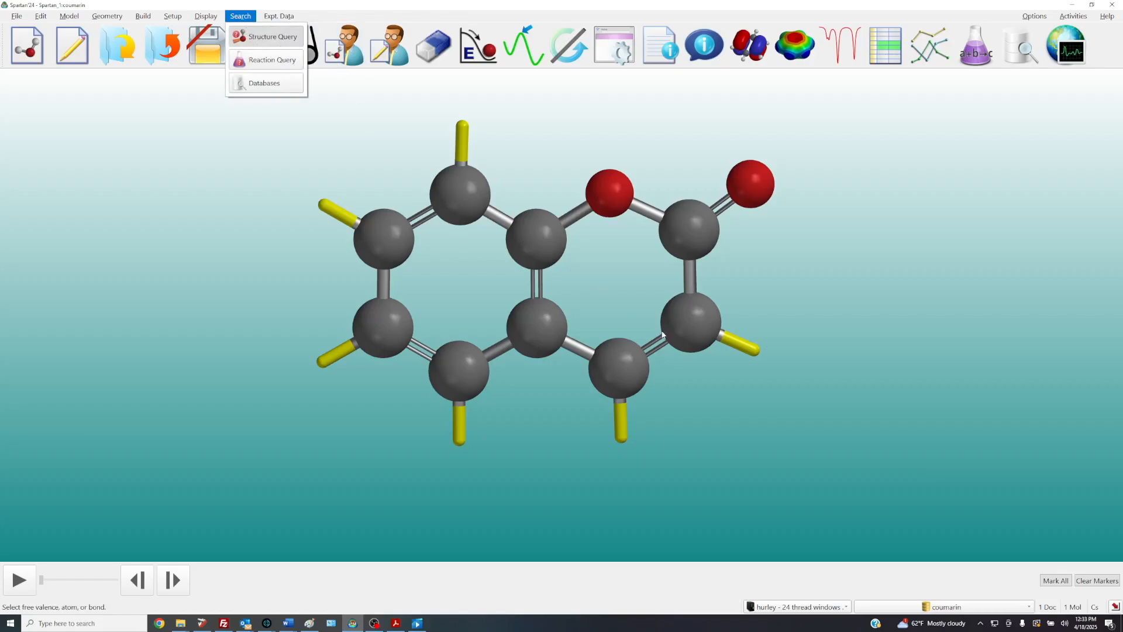
left_click(759, 353)
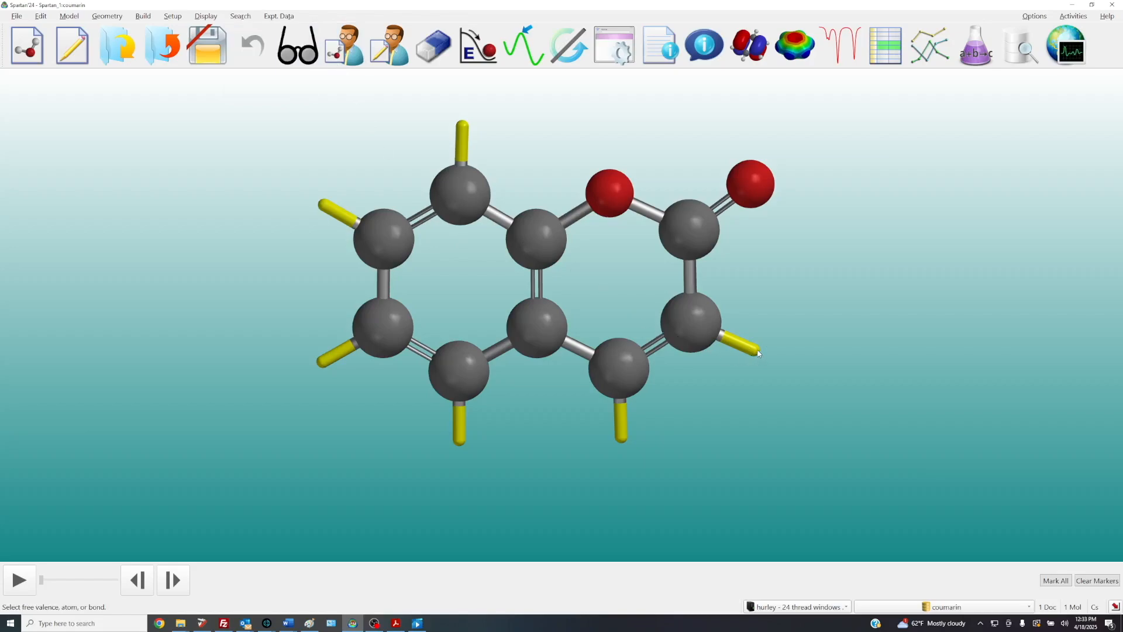
left_click(757, 354)
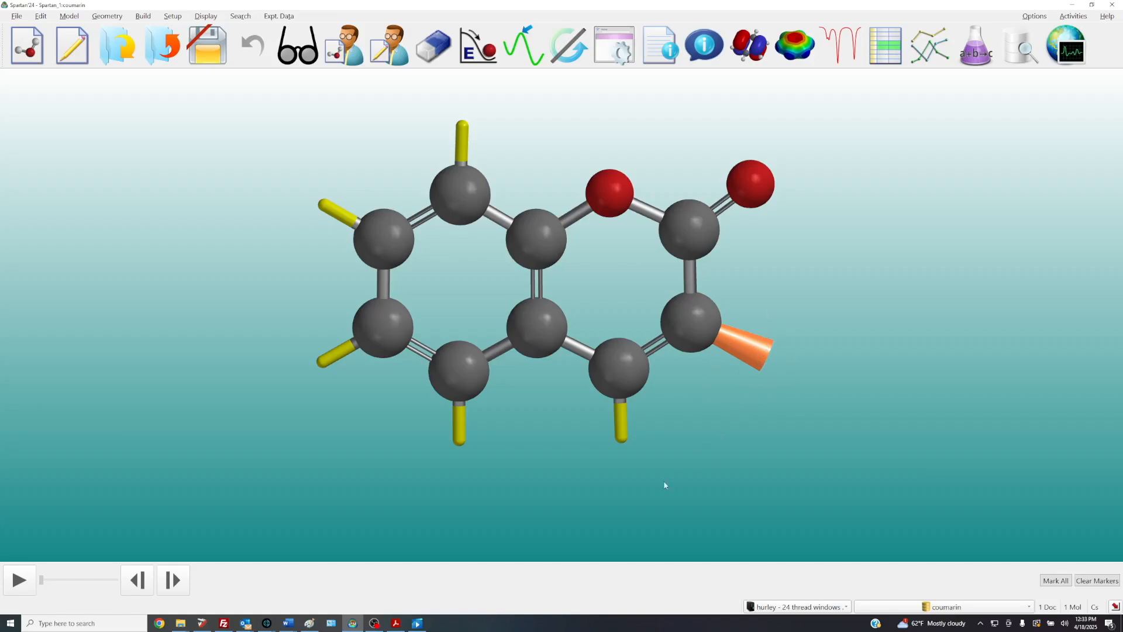
left_click(622, 439)
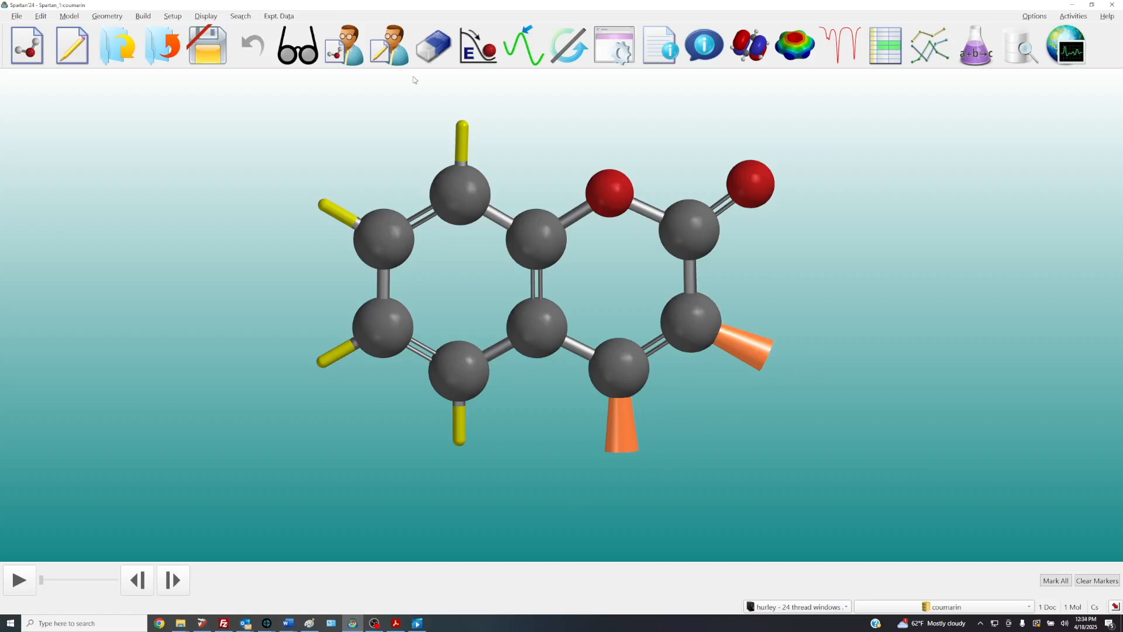
Search the SSPD database for molecules that match the marked coumarin substructure
left_click(243, 18)
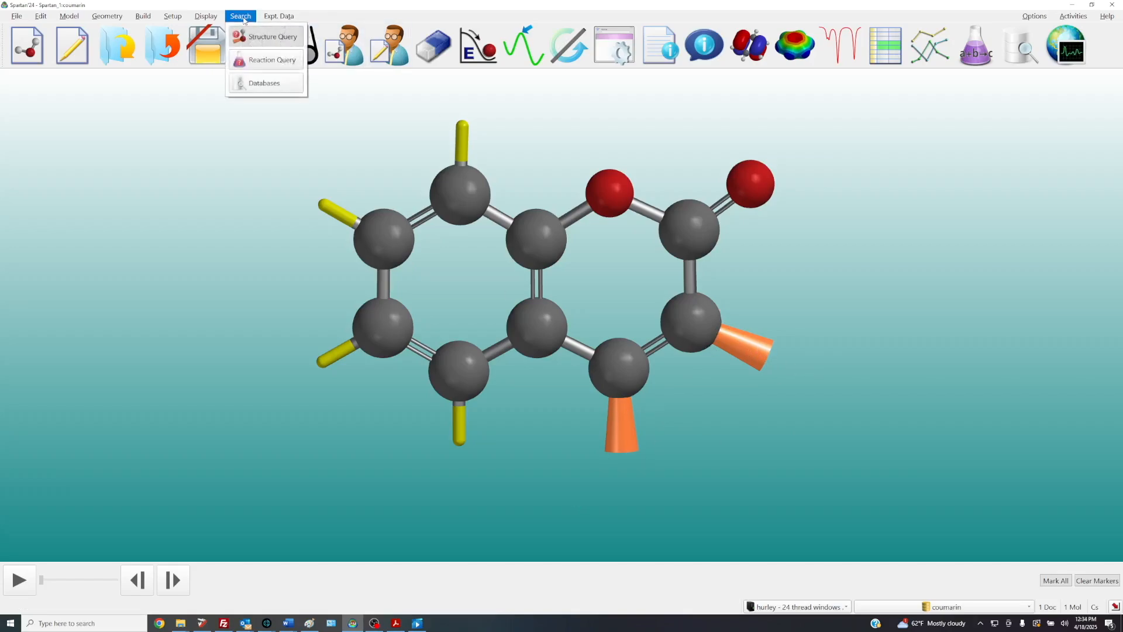
left_click(275, 83)
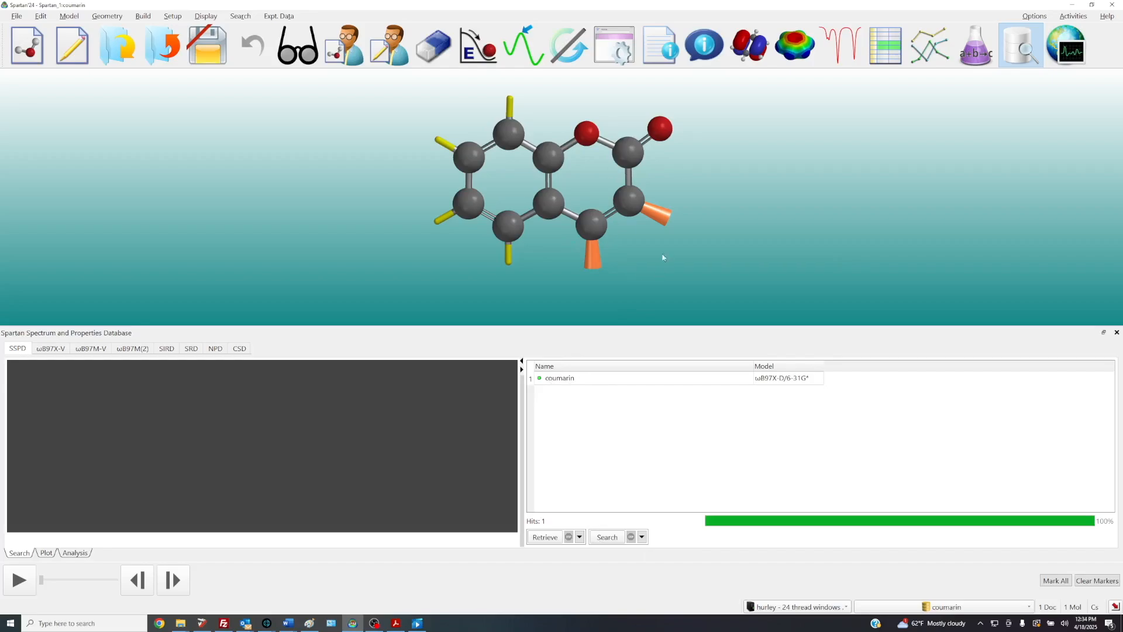
left_click(608, 537)
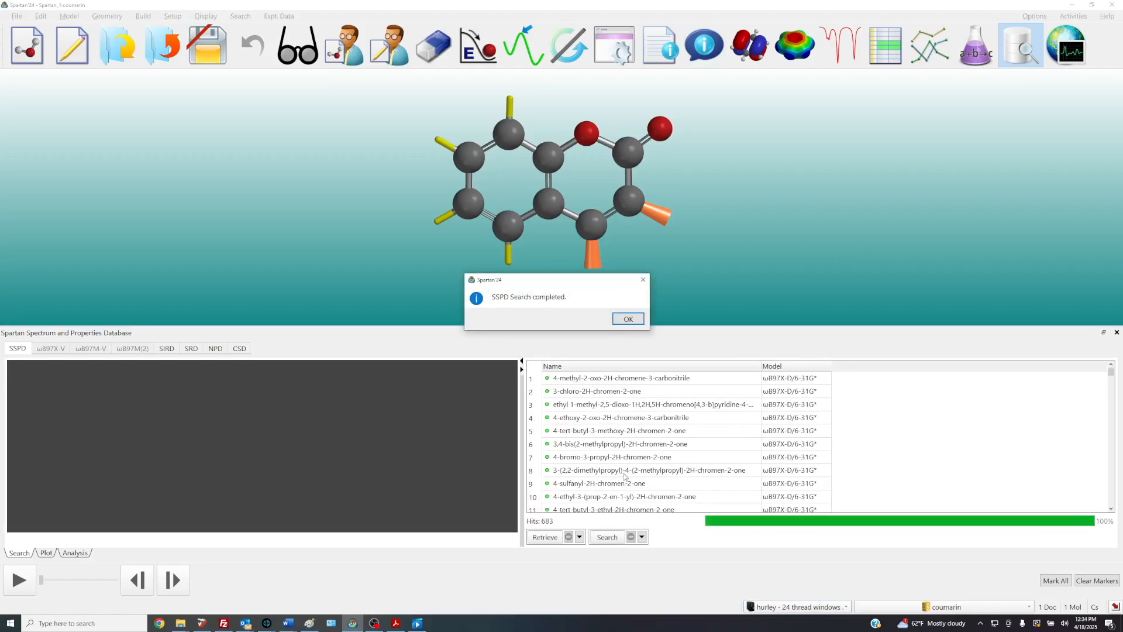
left_click(627, 319)
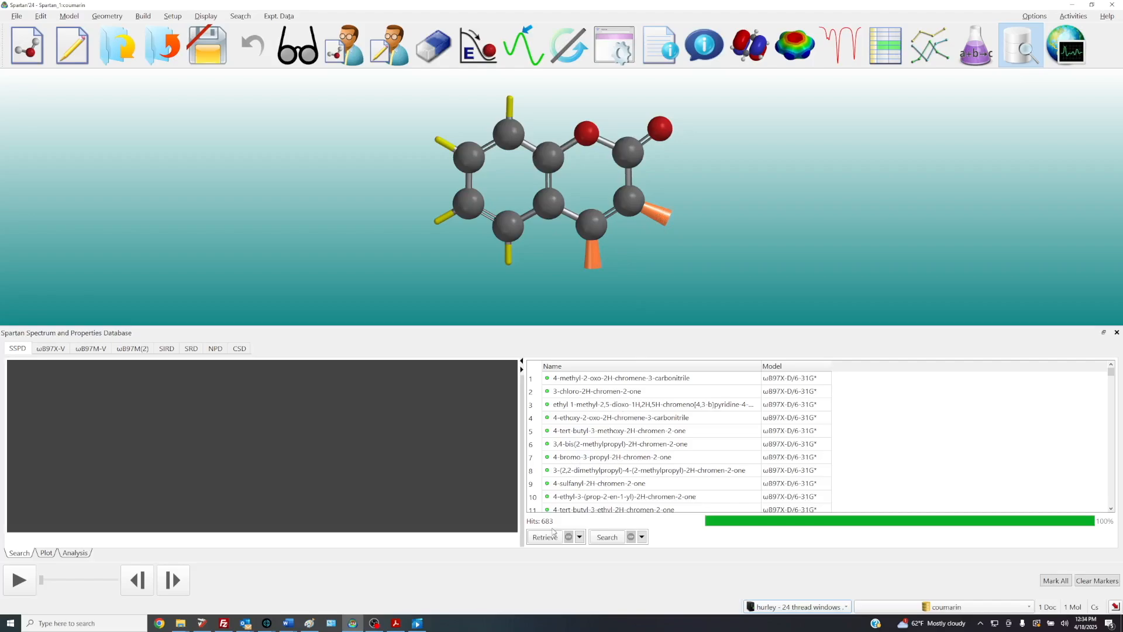
Sort the SSPD hits by name and preview the Warfarin structure, rotated to compare its coumarin core
left_click(590, 367)
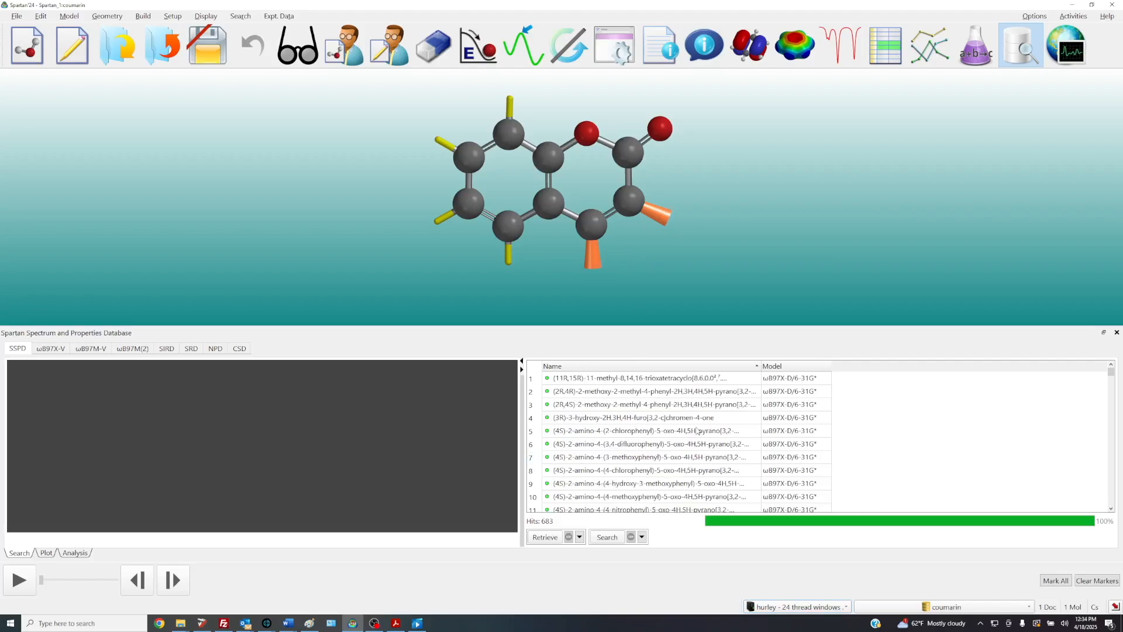
left_click_drag(1113, 375, 1111, 506)
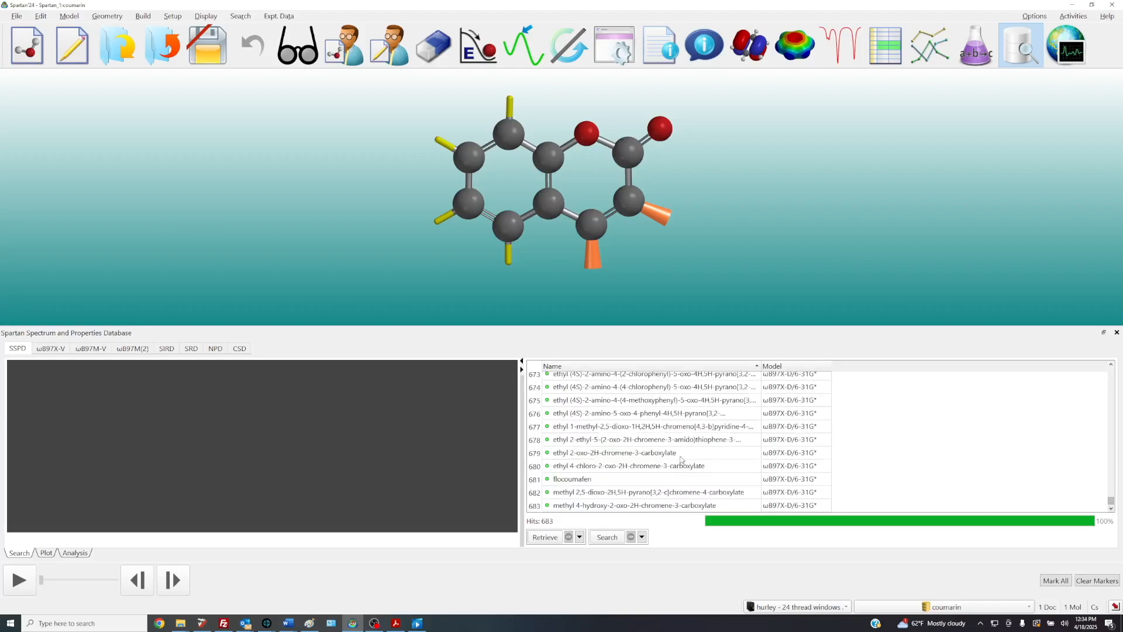
scroll(671, 466, "up", 2)
scroll(671, 470, "up", 2)
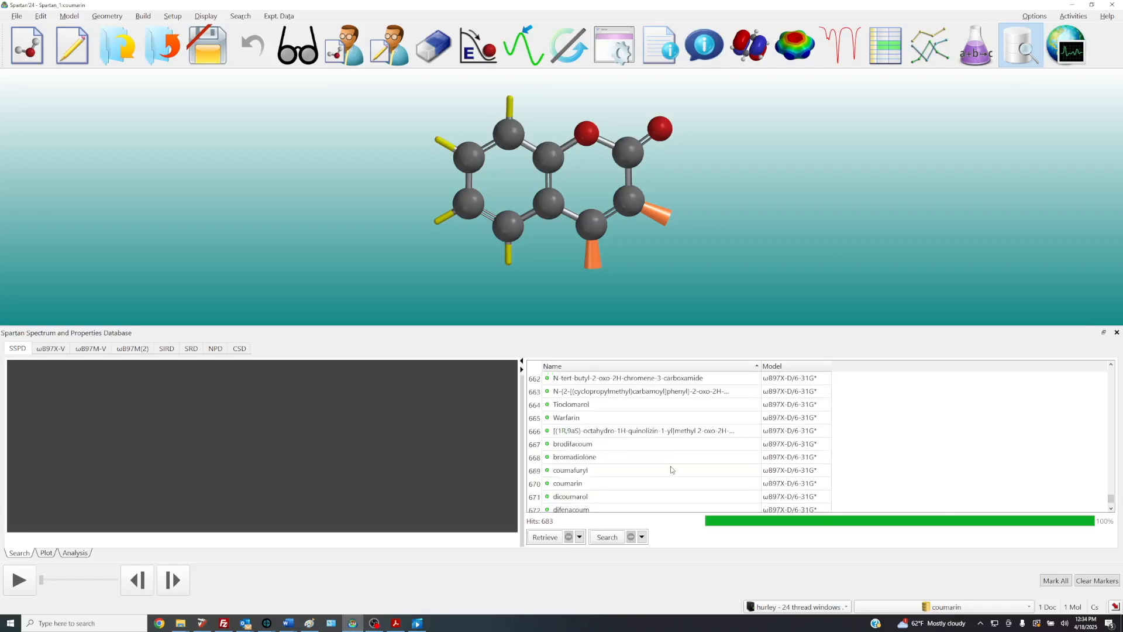
left_click(574, 419)
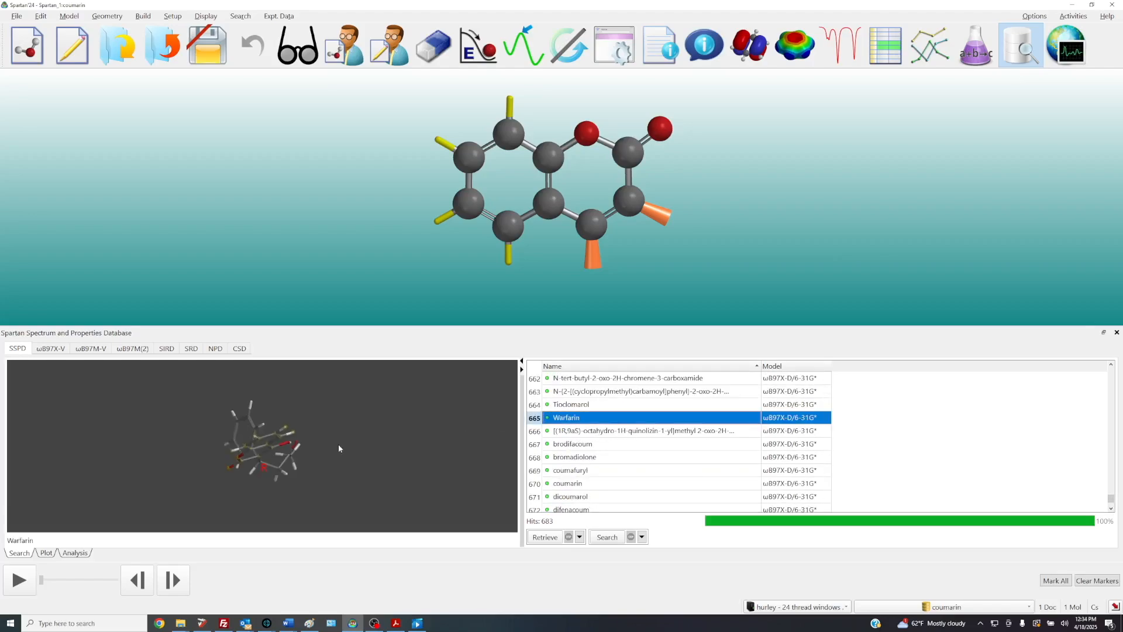
scroll(409, 501, "up", 3)
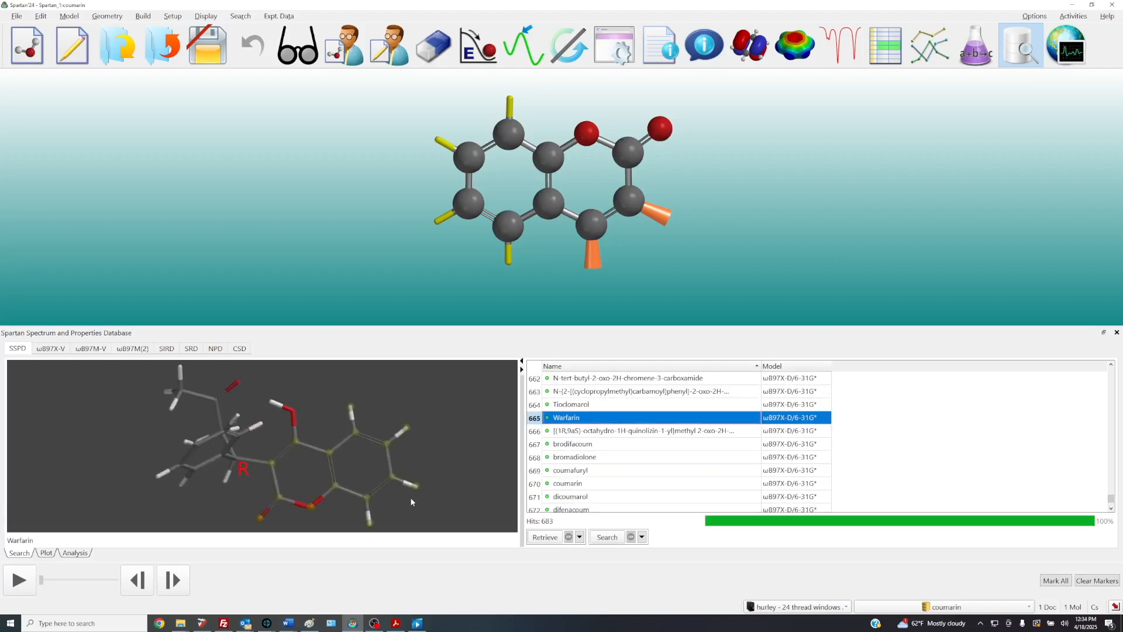
left_click_drag(335, 441, 360, 410)
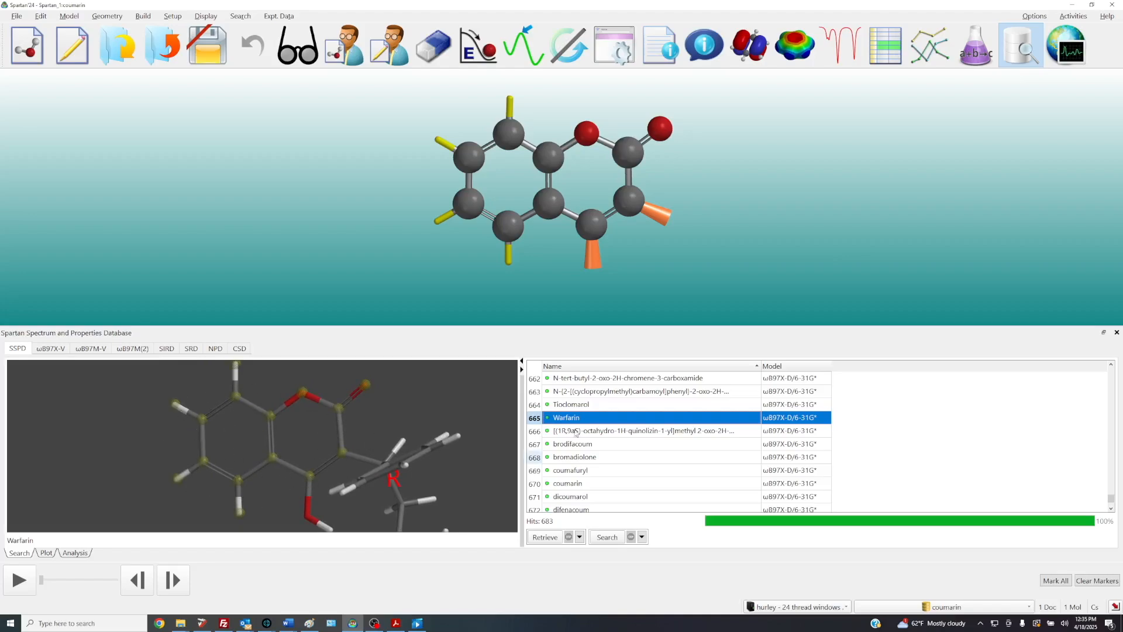
Undock and close the Spectrum and Properties Database window, and return the coumarin model to View mode
double_click(544, 329)
left_click_drag(542, 331, 553, 272)
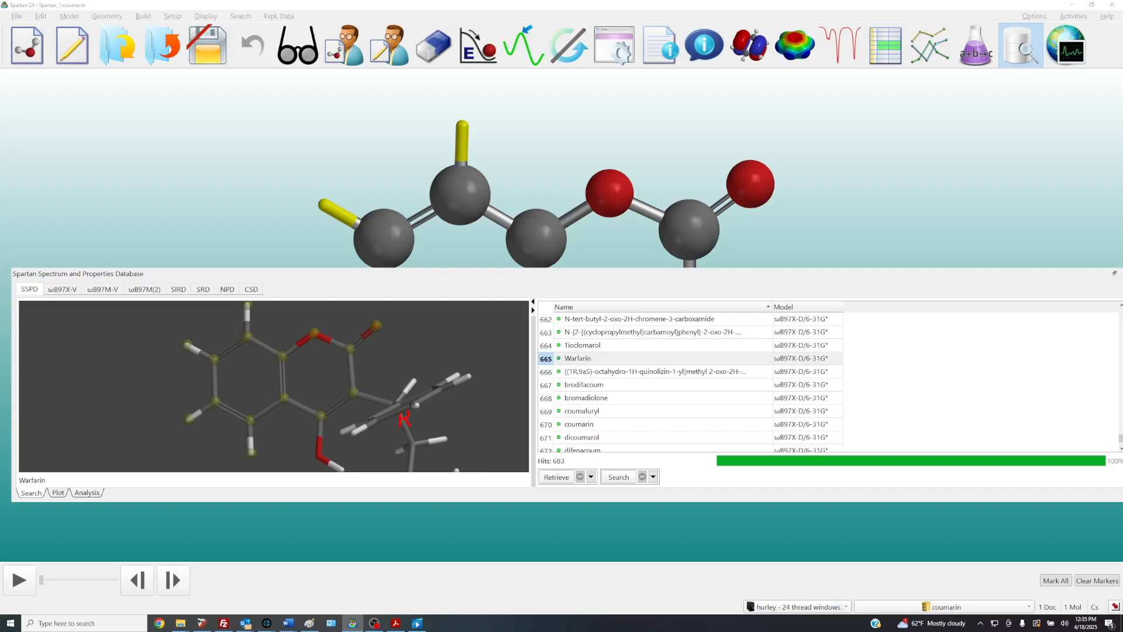
left_click_drag(1120, 296, 1023, 295)
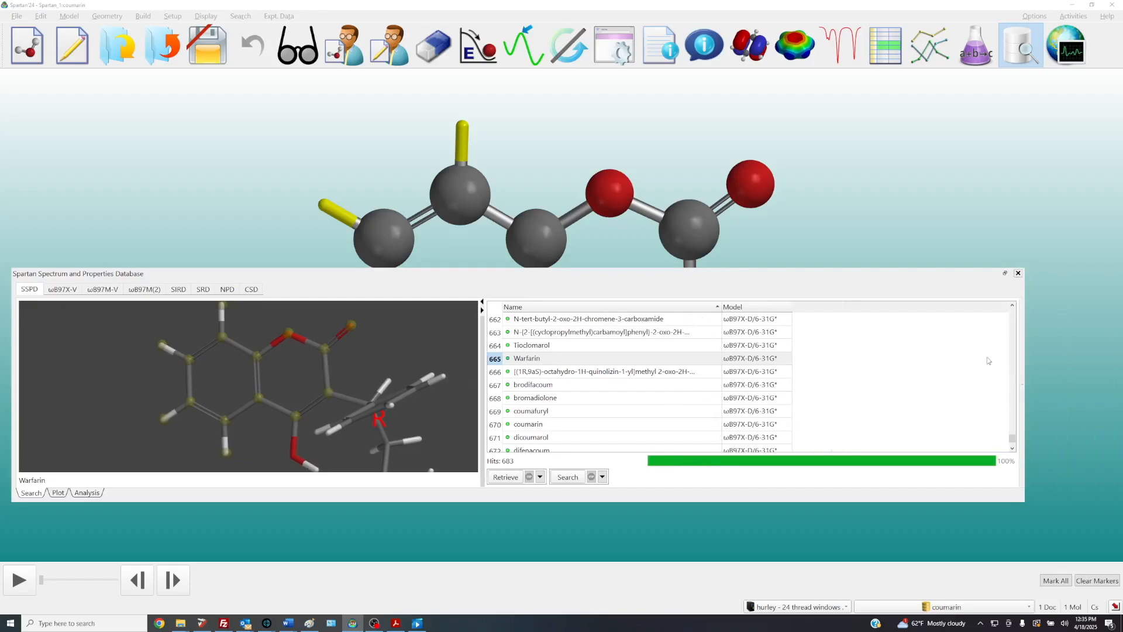
left_click(1018, 273)
left_click(294, 64)
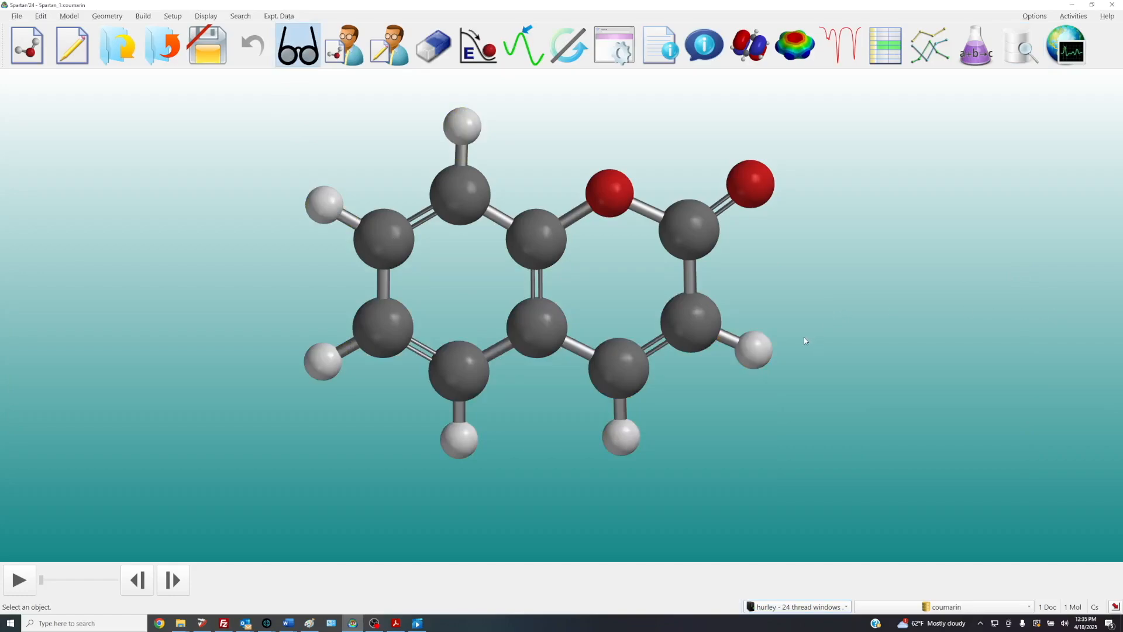
scroll(805, 342, "up", 1)
right_click_drag(860, 279, 861, 341)
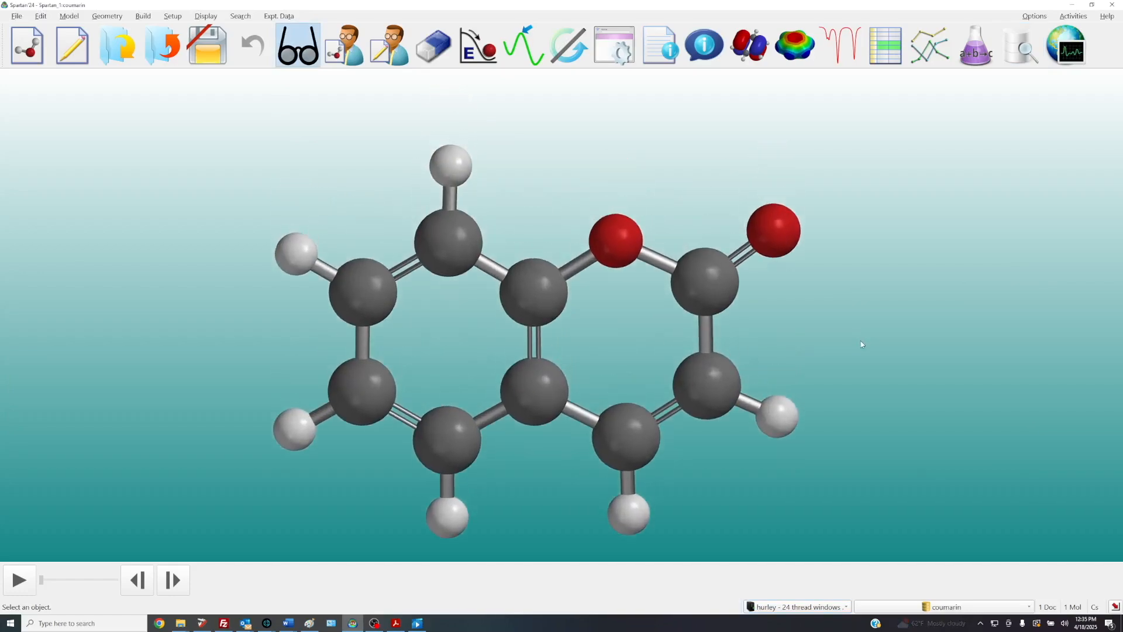
scroll(864, 342, "up", 1)
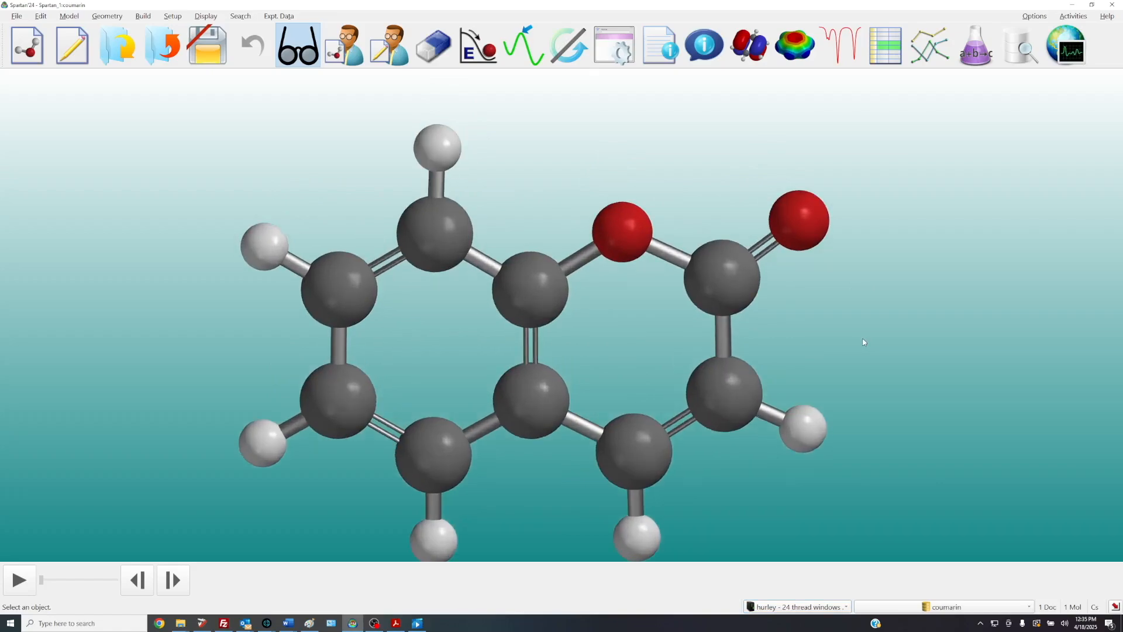
right_click_drag(863, 342, 855, 309)
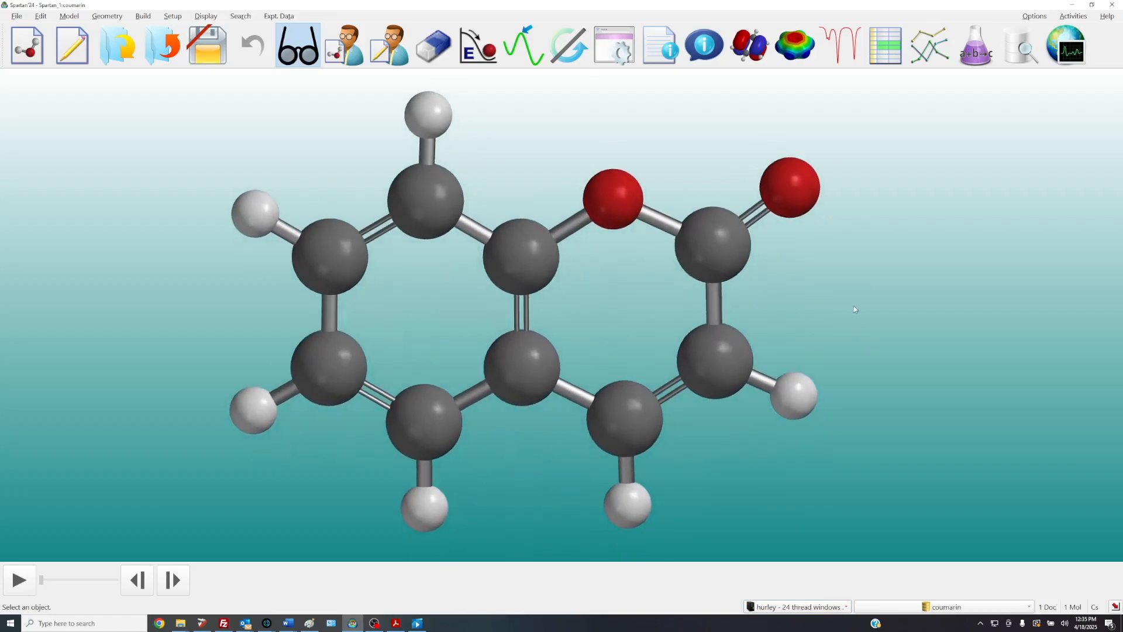
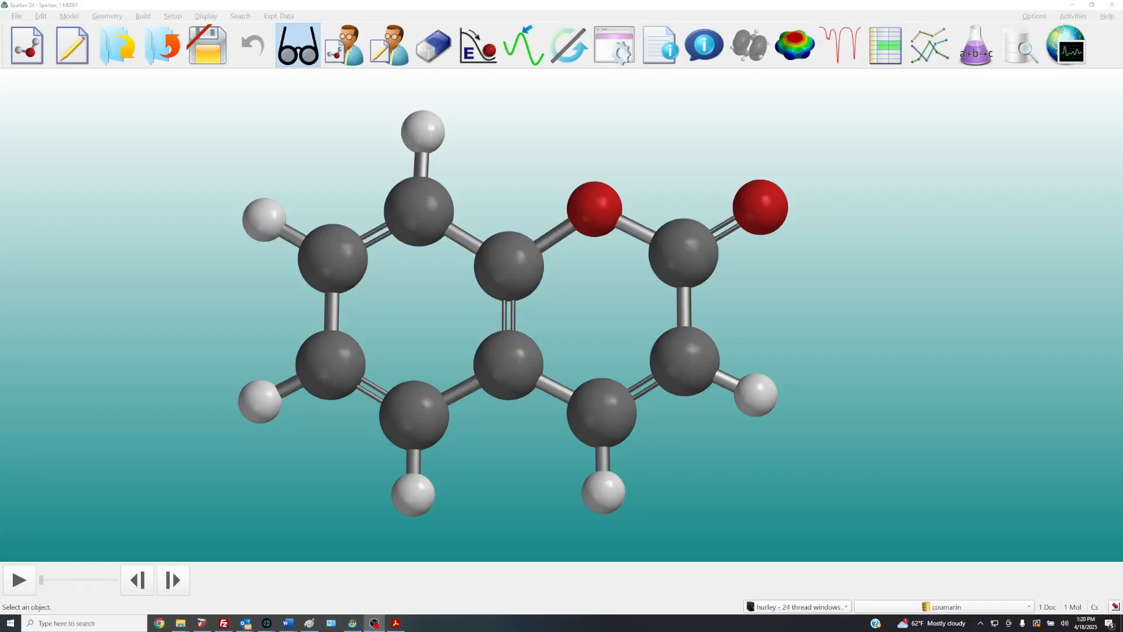
Start a new build and place a benzene ring in the empty workspace
left_click(18, 16)
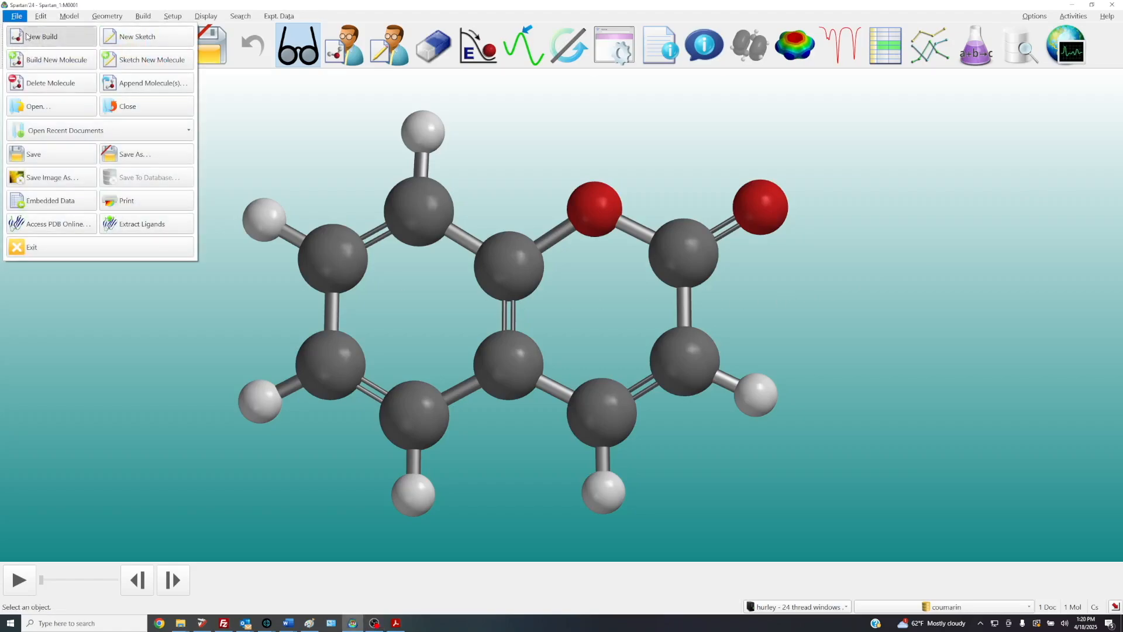
left_click(36, 36)
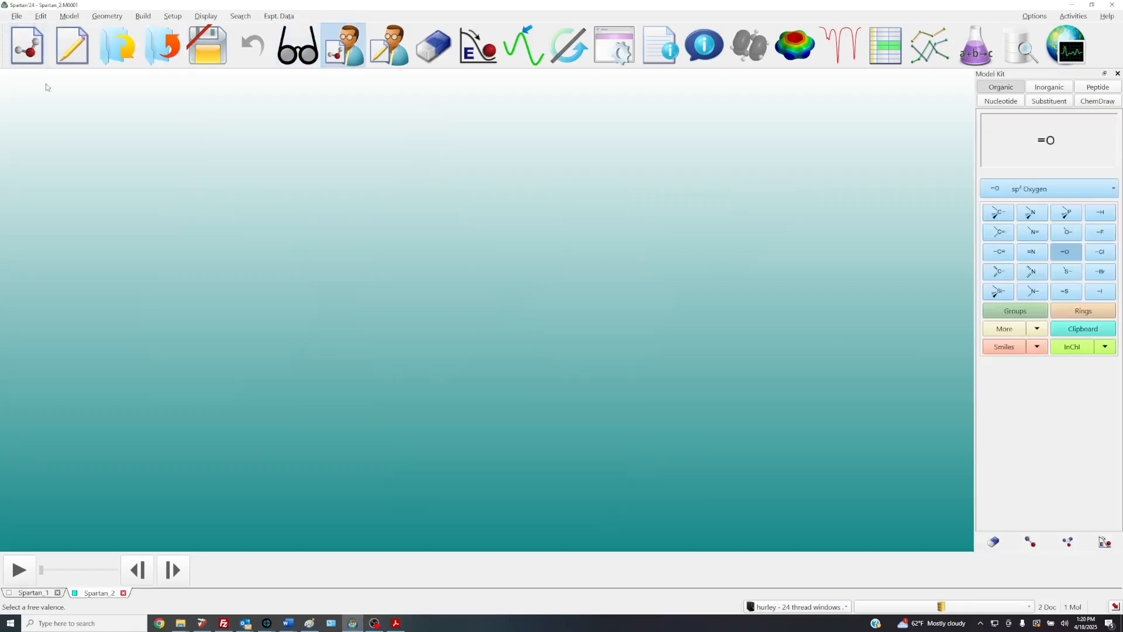
left_click(1091, 315)
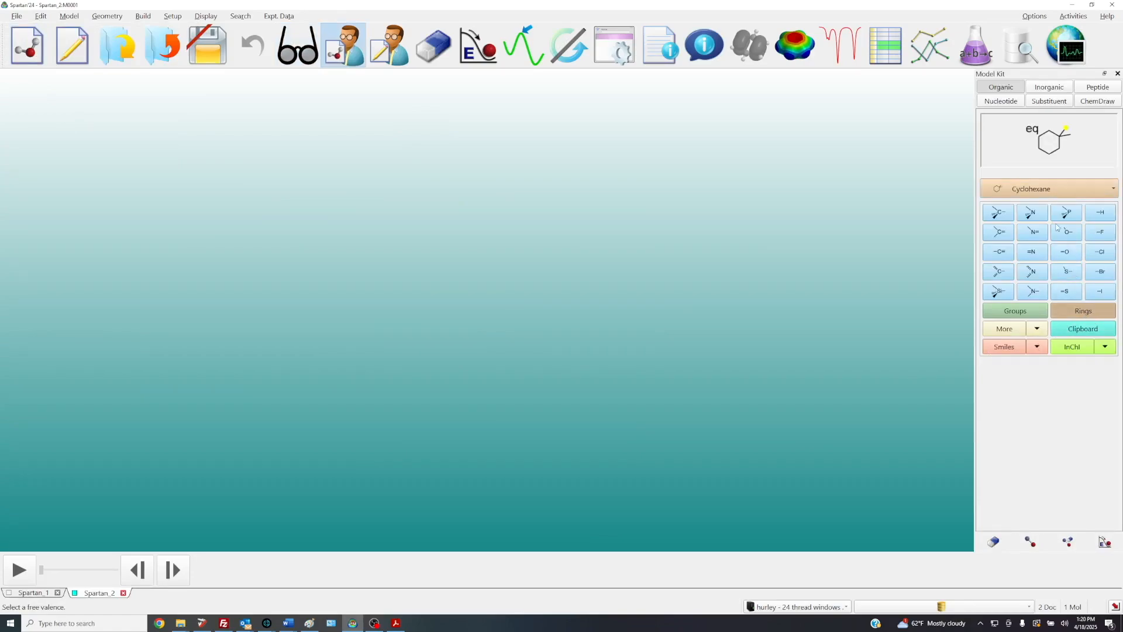
left_click(1046, 189)
left_click(1032, 220)
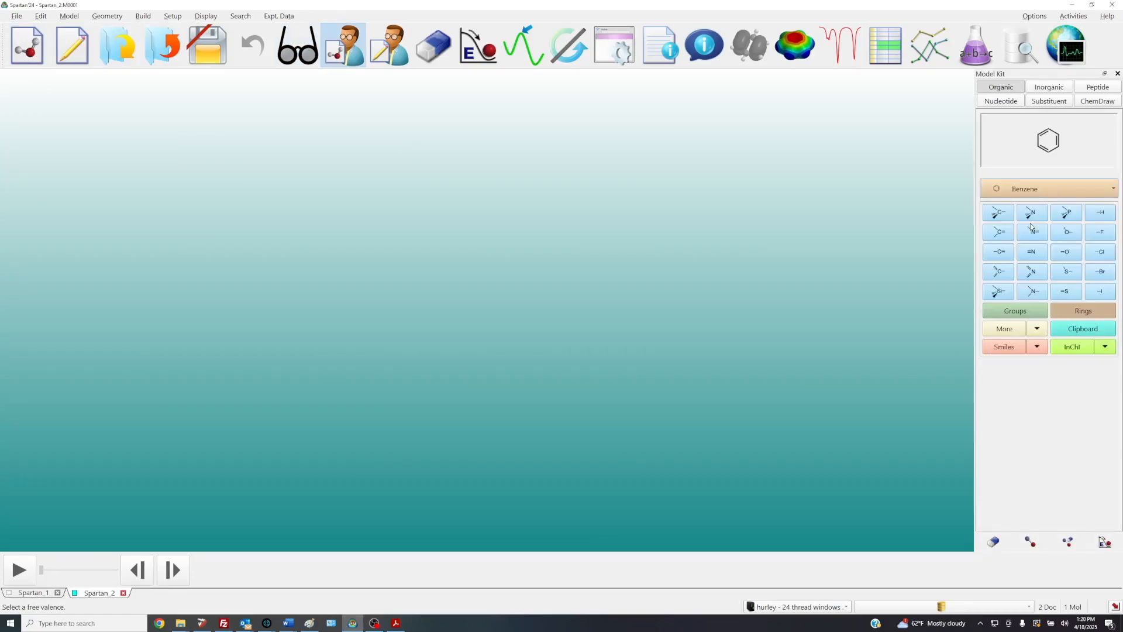
left_click(368, 261)
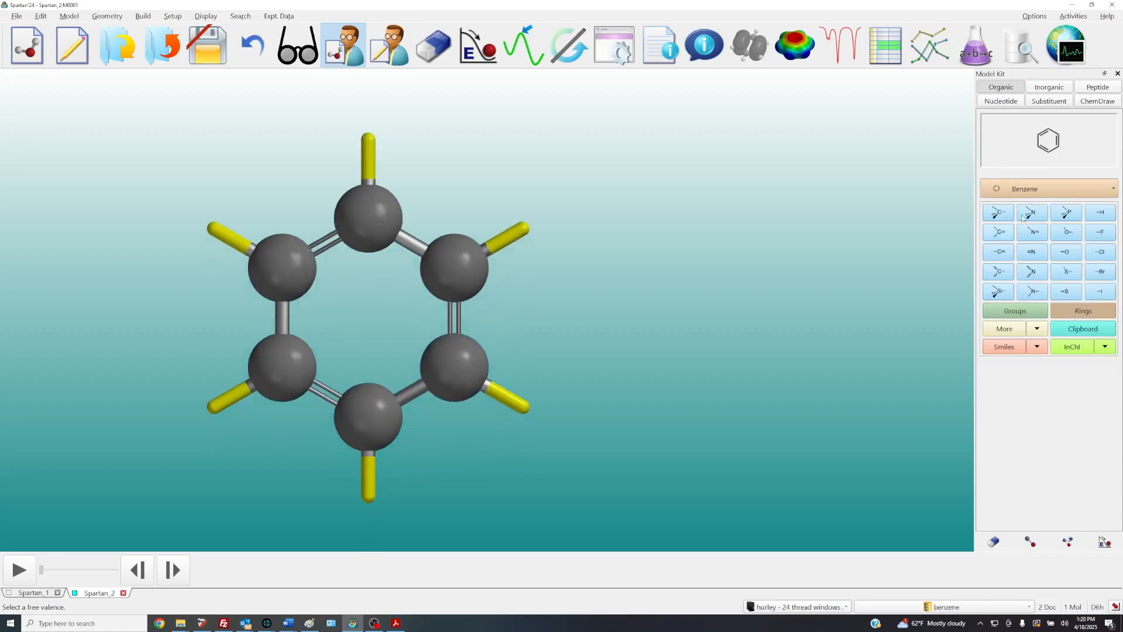
Fuse a cyclohexane ring onto the double bond on the right side of the benzene ring
left_click(1047, 189)
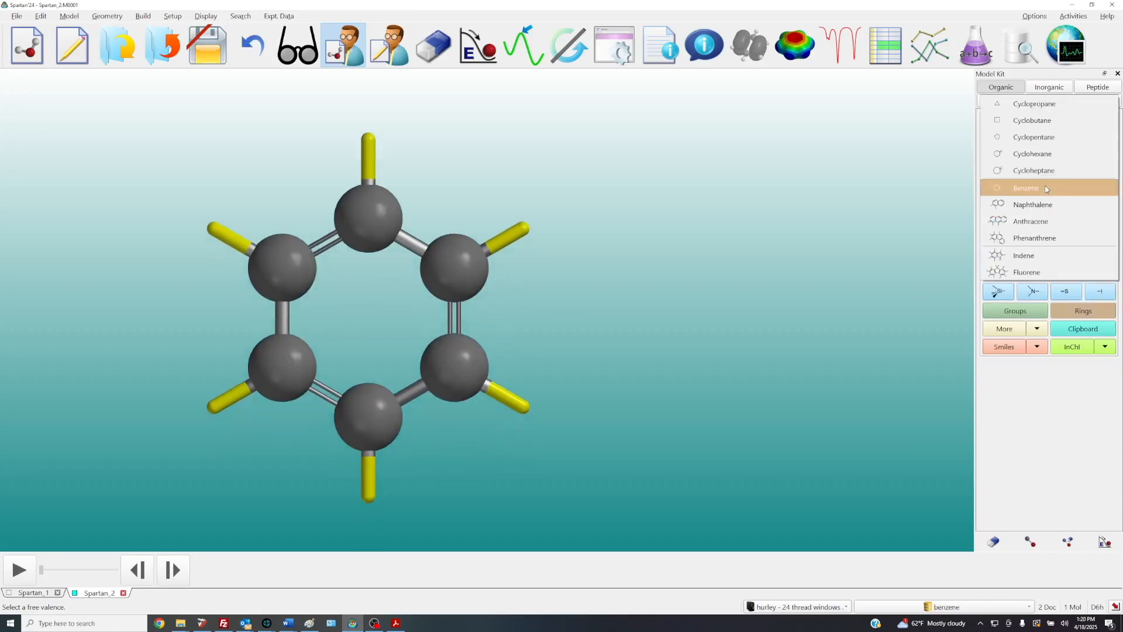
left_click(1044, 155)
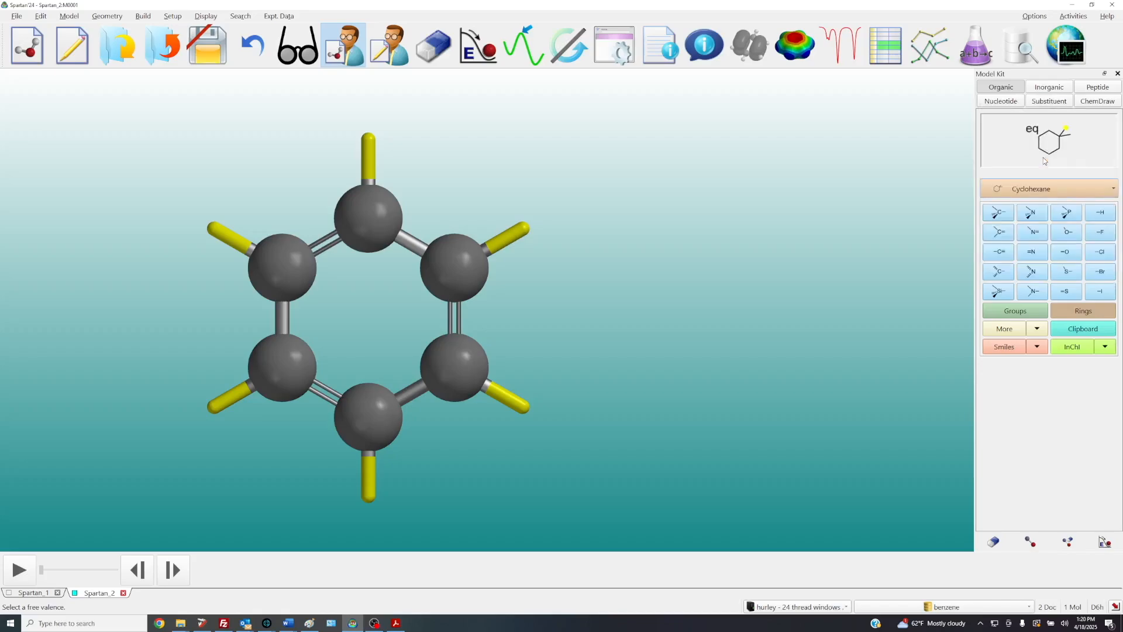
left_click(457, 325)
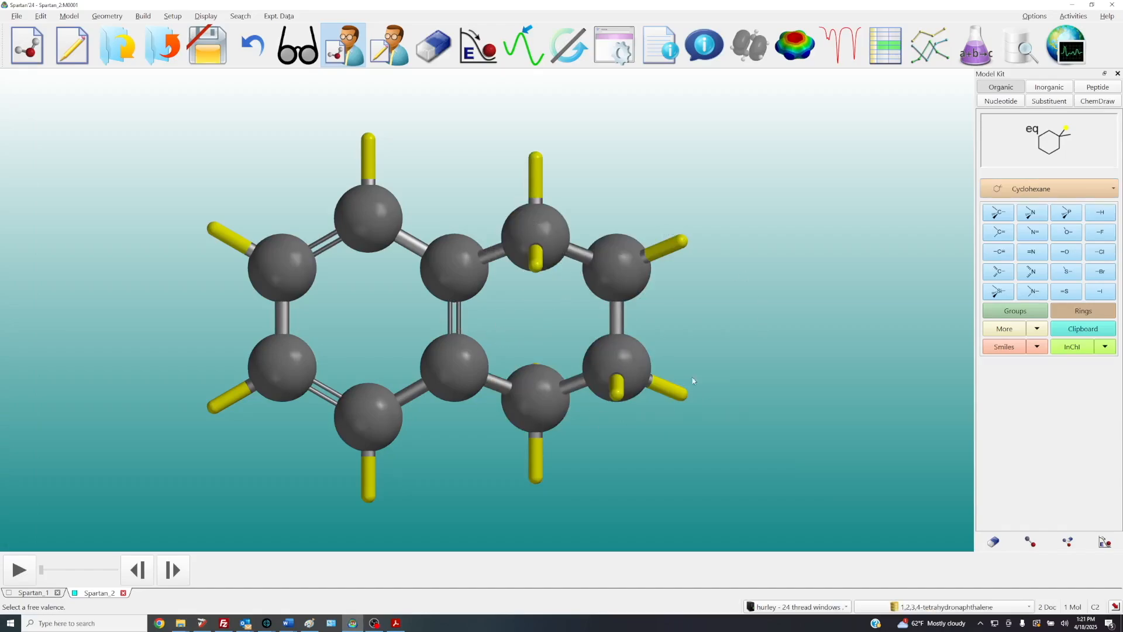
Replace the upper CH2 carbon beside the benzene ring with sp3 oxygen, and turn its neighbouring carbon into a carbonyl using sp2 carbon and sp2 oxygen
left_click(1067, 234)
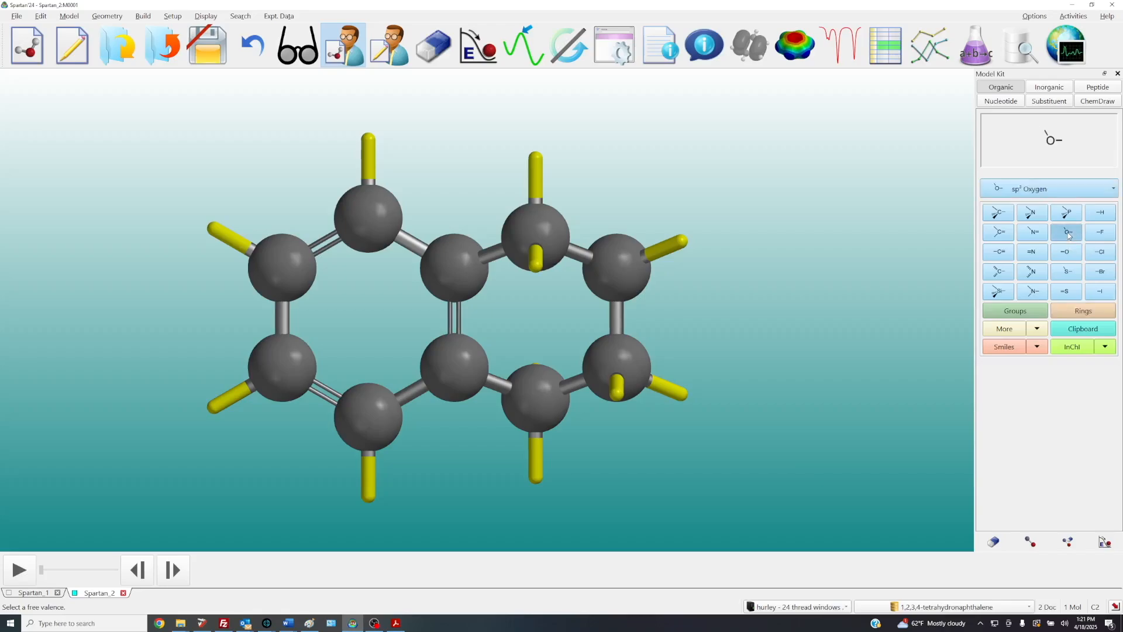
left_click(536, 229)
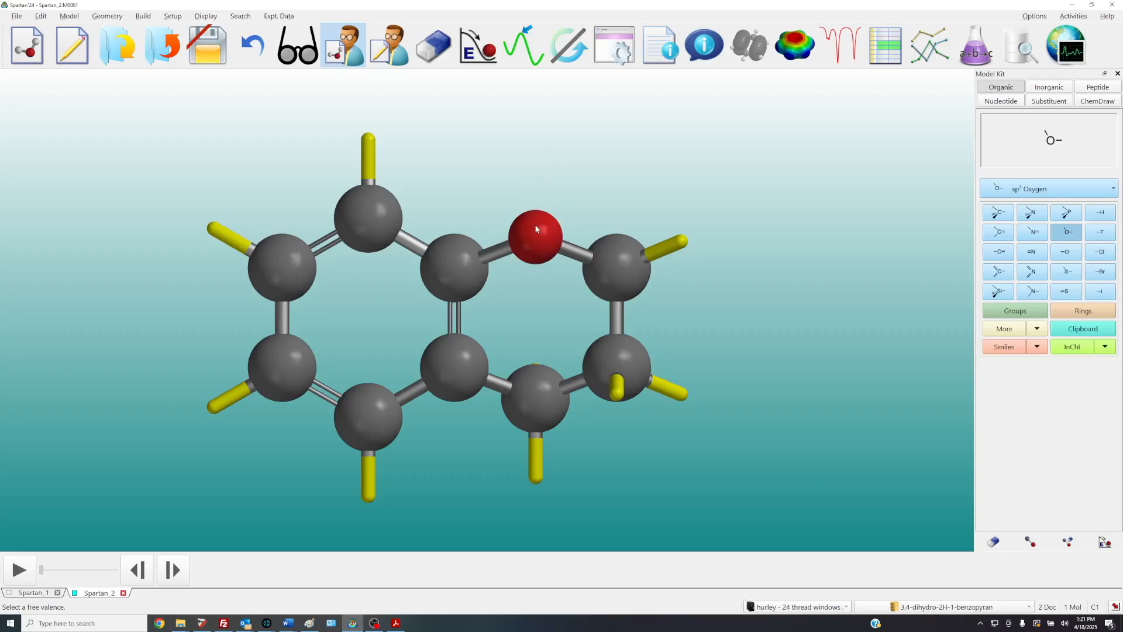
left_click(999, 233)
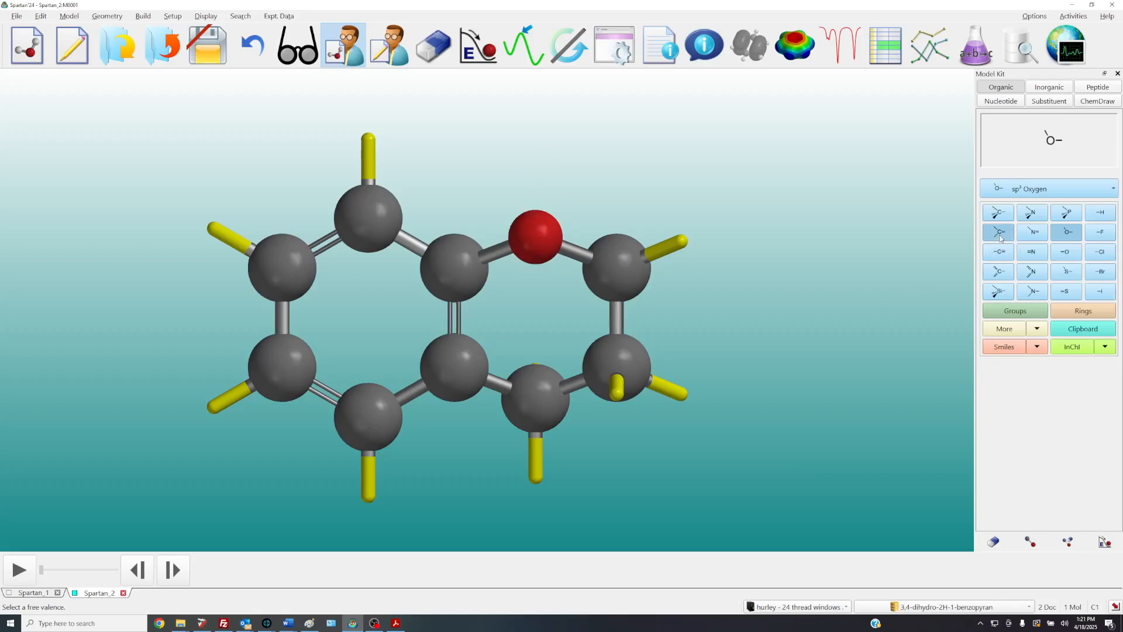
left_click(622, 278)
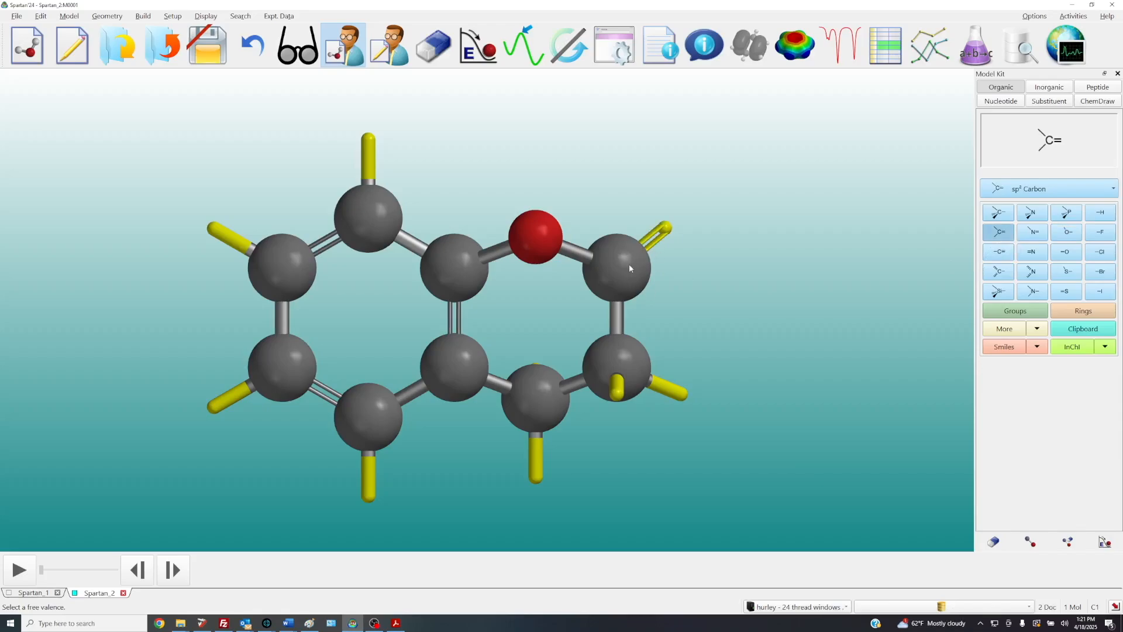
left_click(1066, 252)
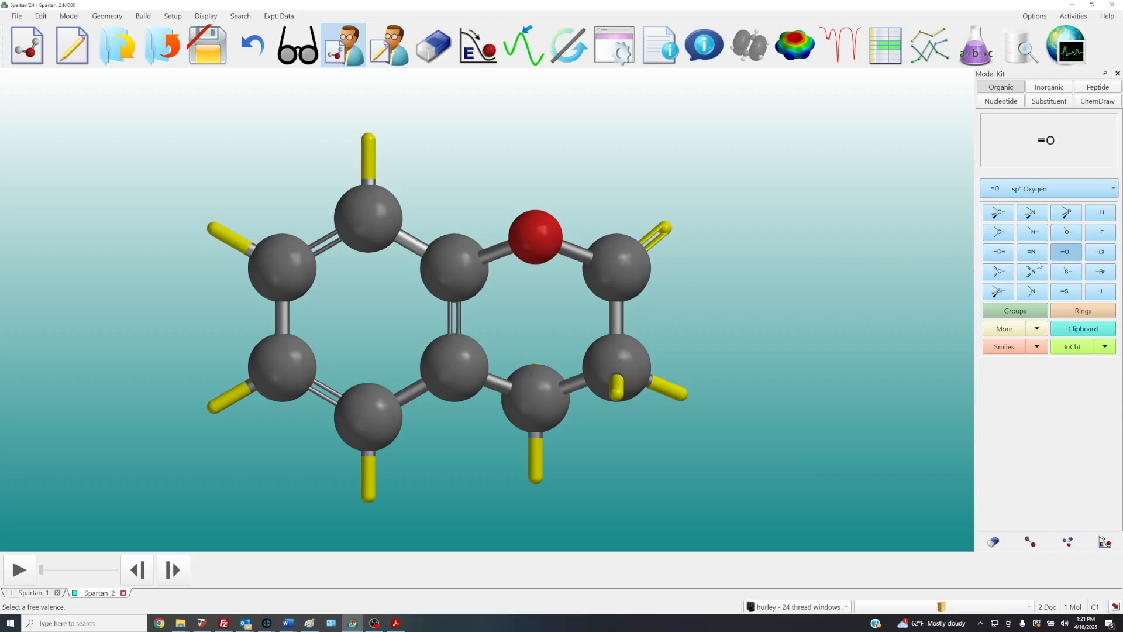
left_click(667, 228)
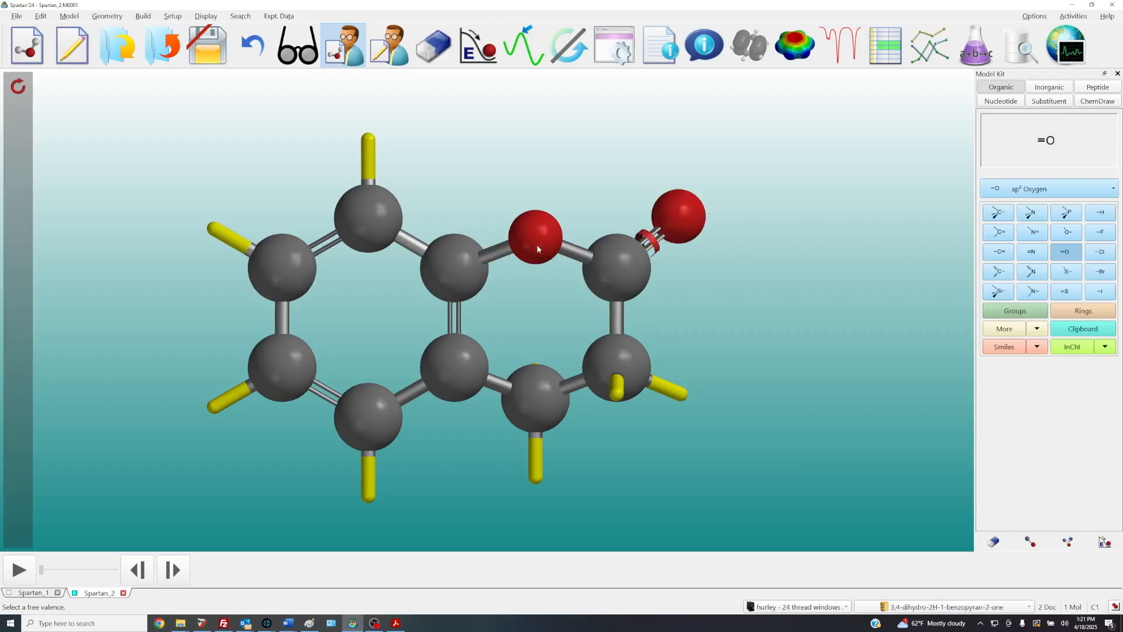
Bond the facing free valences of the two adjacent CH2 carbons into a double bond and minimize the structure's energy
left_click_drag(687, 334, 684, 316)
left_click_drag(670, 383, 595, 353)
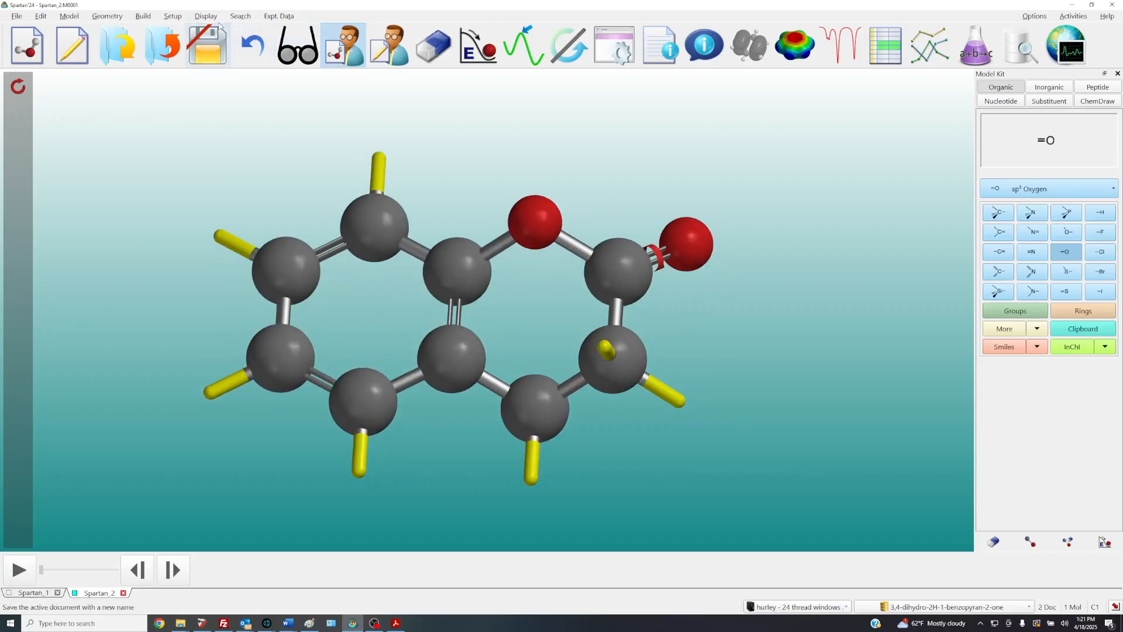
left_click(144, 15)
left_click(212, 66)
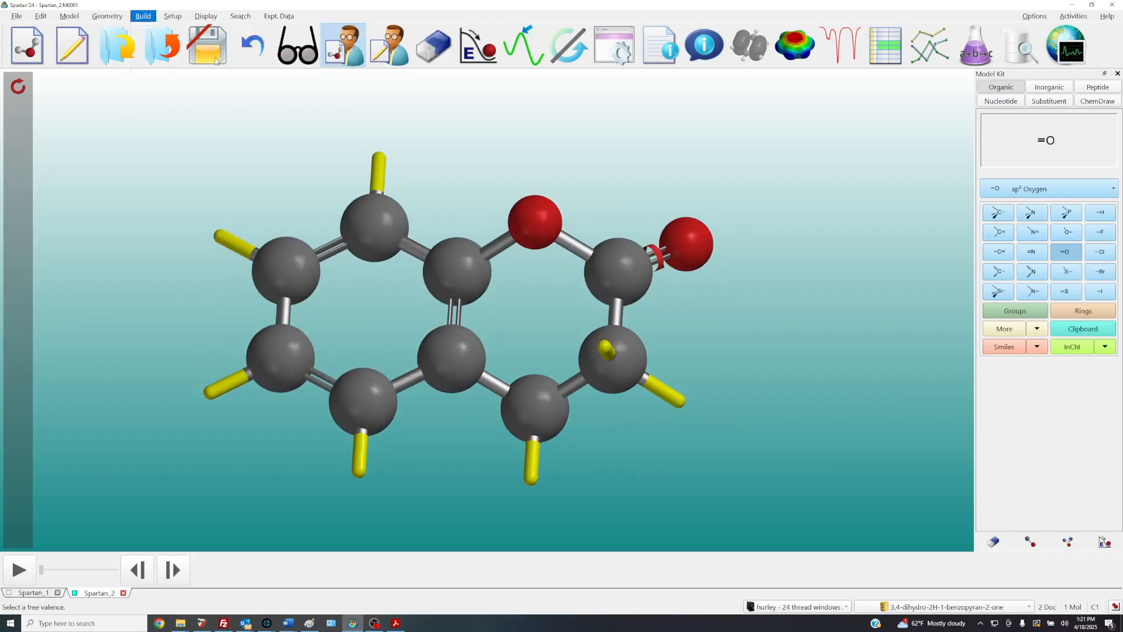
left_click_drag(641, 511, 652, 501)
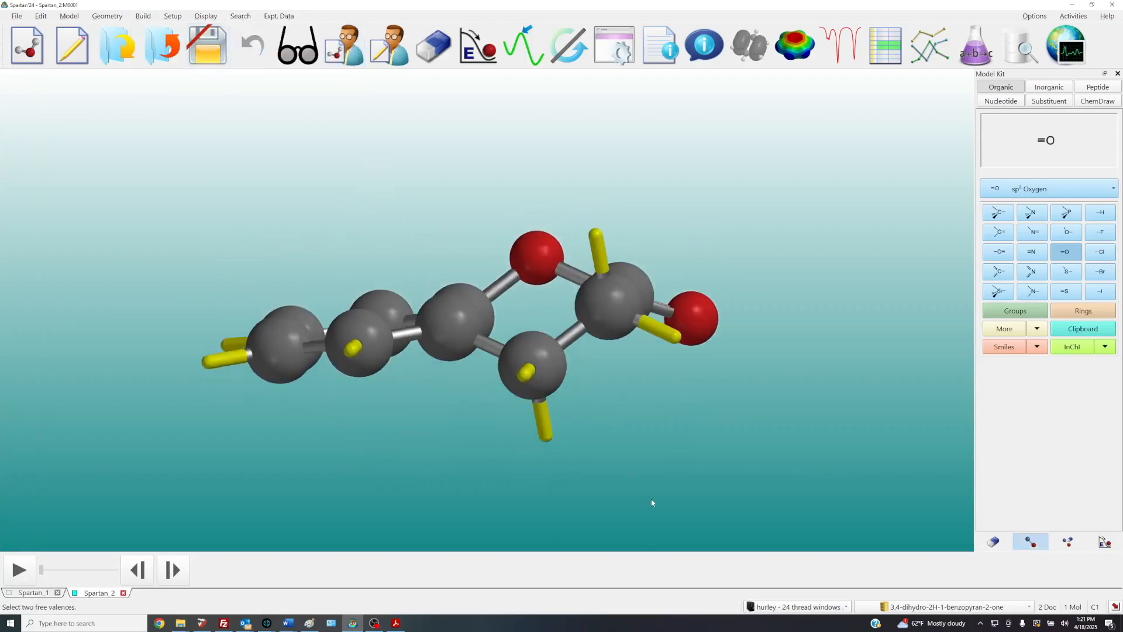
left_click(592, 236)
left_click(552, 442)
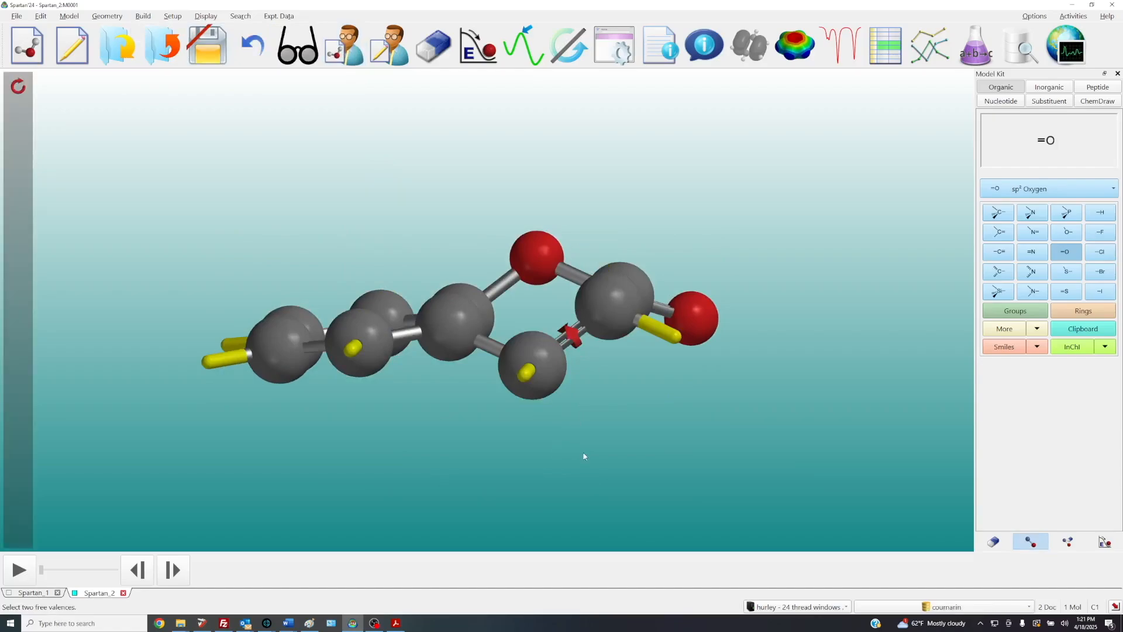
left_click(472, 61)
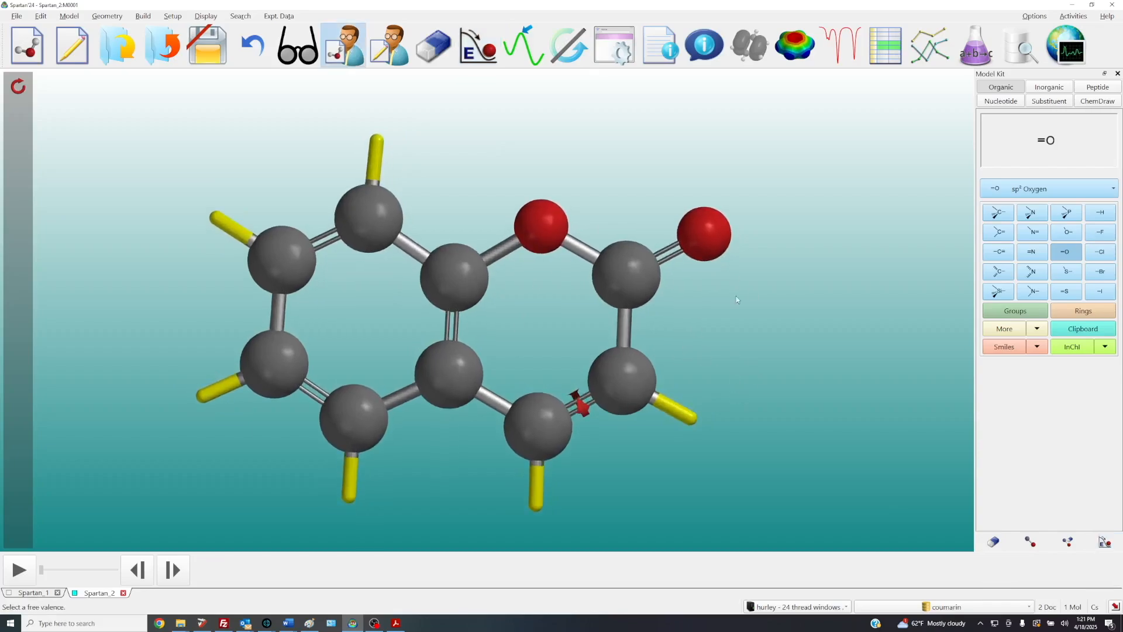
Fuse a benzene ring onto the outer left bond of coumarin's benzene ring
scroll(778, 345, "down", 1)
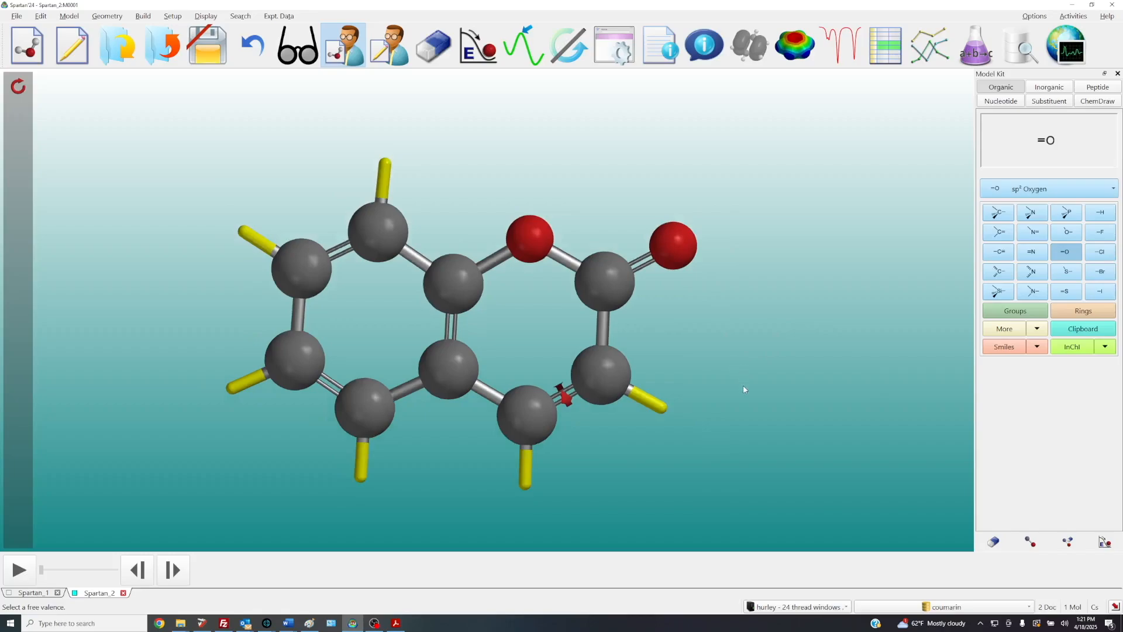
right_click_drag(743, 385, 749, 336)
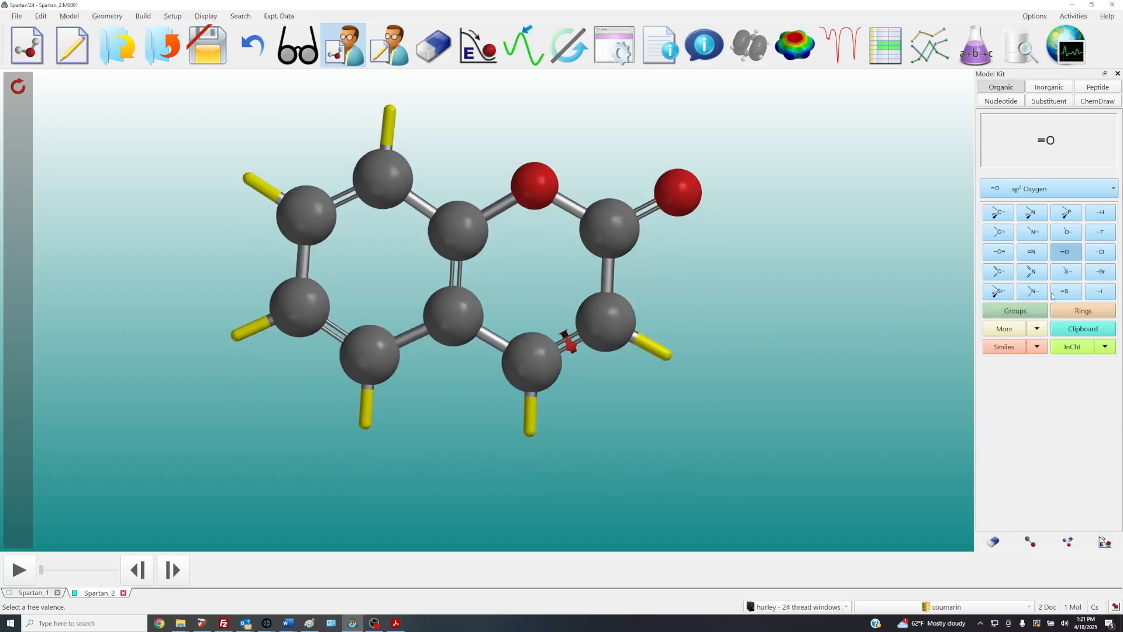
left_click(1073, 313)
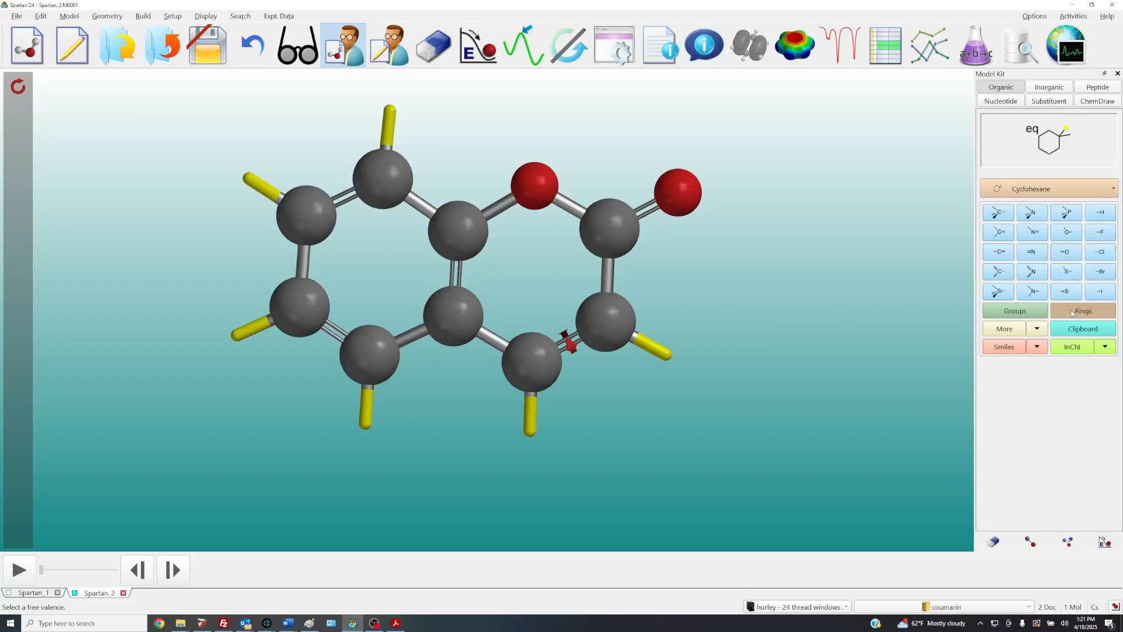
left_click(1054, 189)
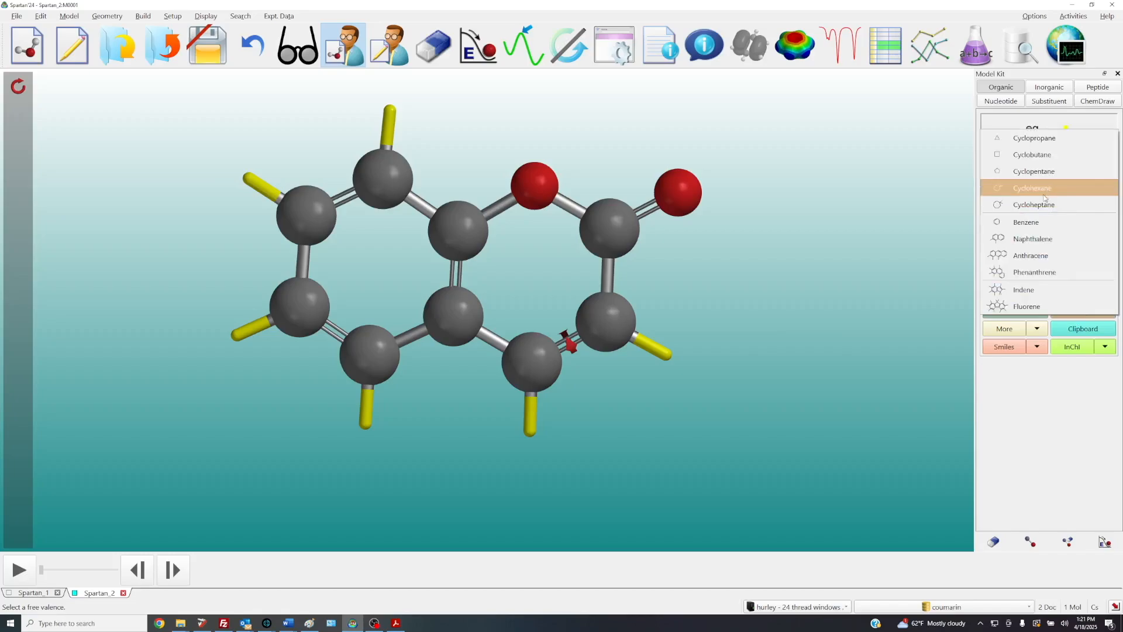
left_click(1033, 222)
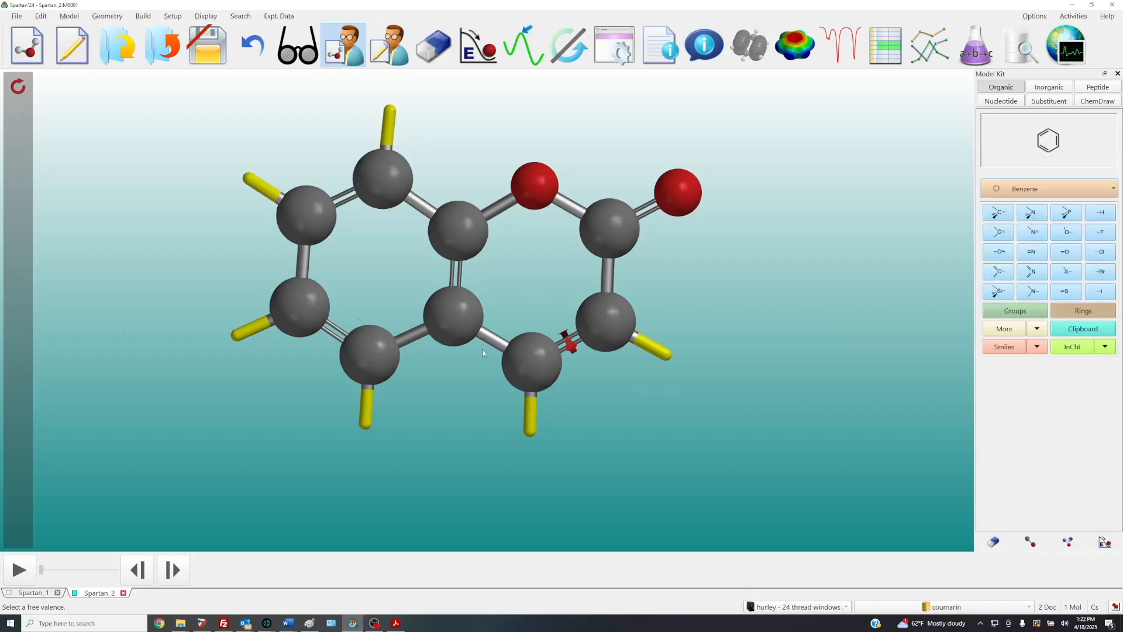
left_click(301, 262)
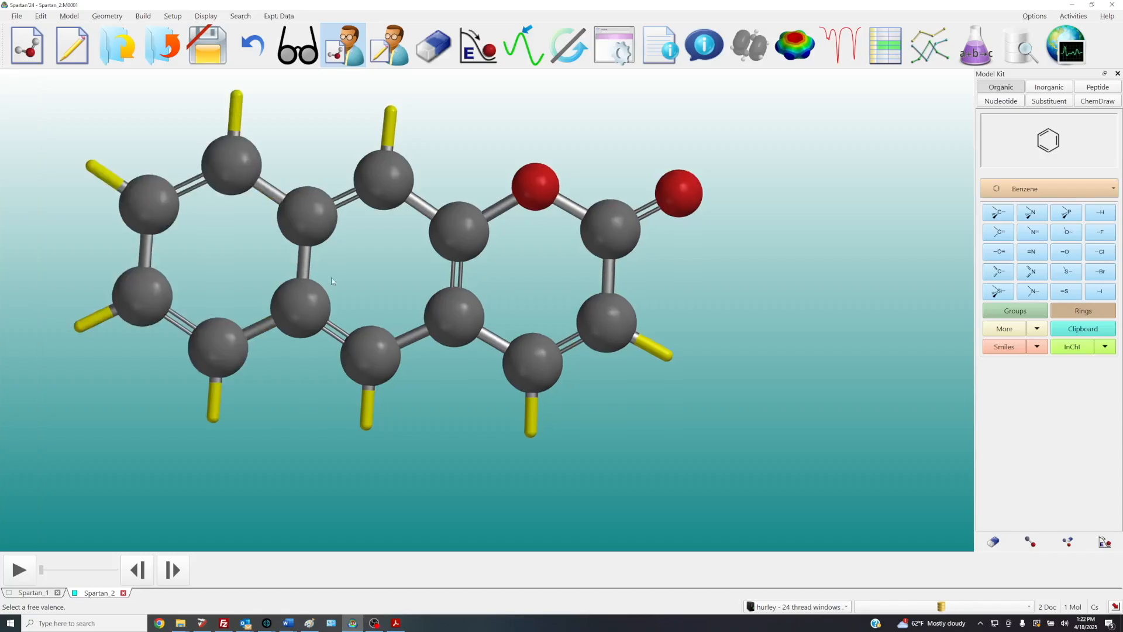
Fuse another benzene ring onto the upper-left bond of the outermost ring, leaving the whole molecule centred in view
right_click_drag(387, 313, 416, 322)
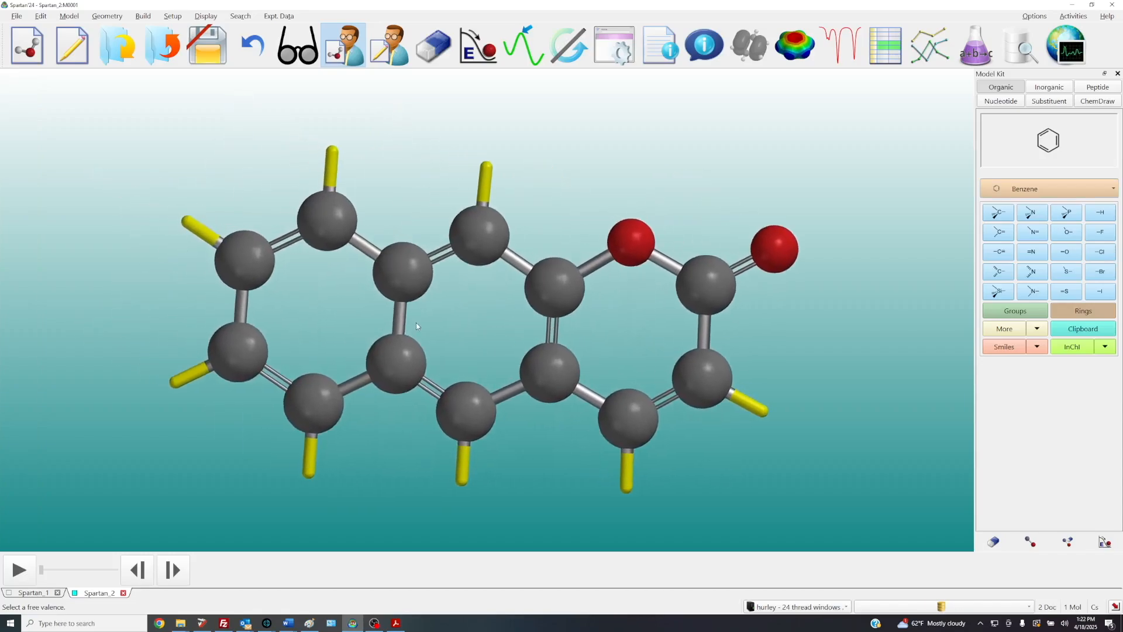
left_click(288, 243)
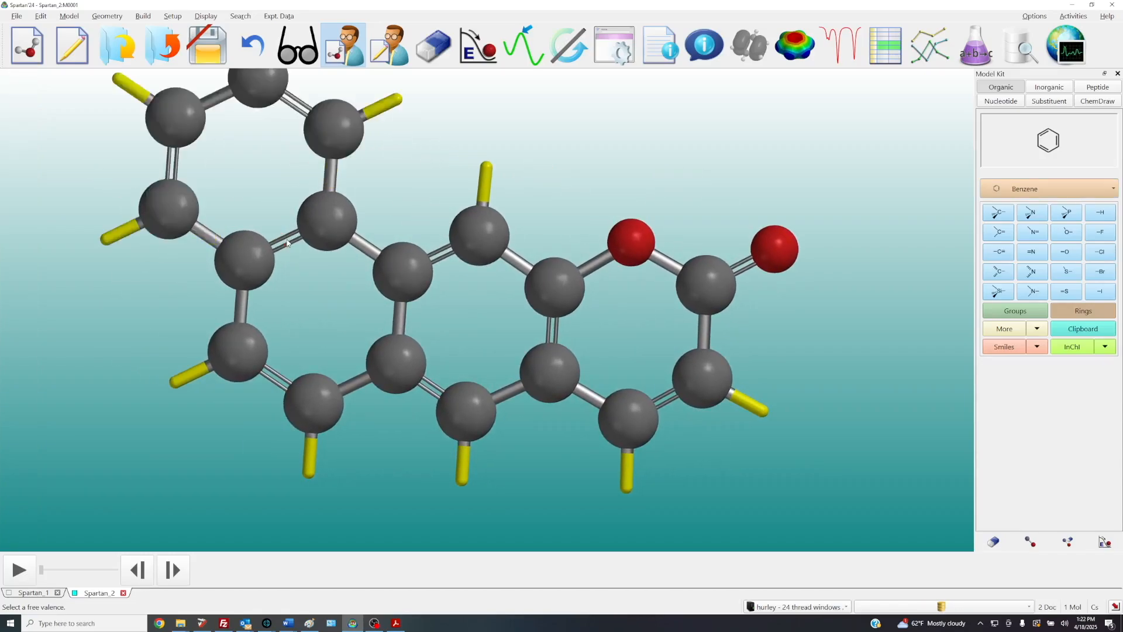
scroll(287, 243, "down", 5)
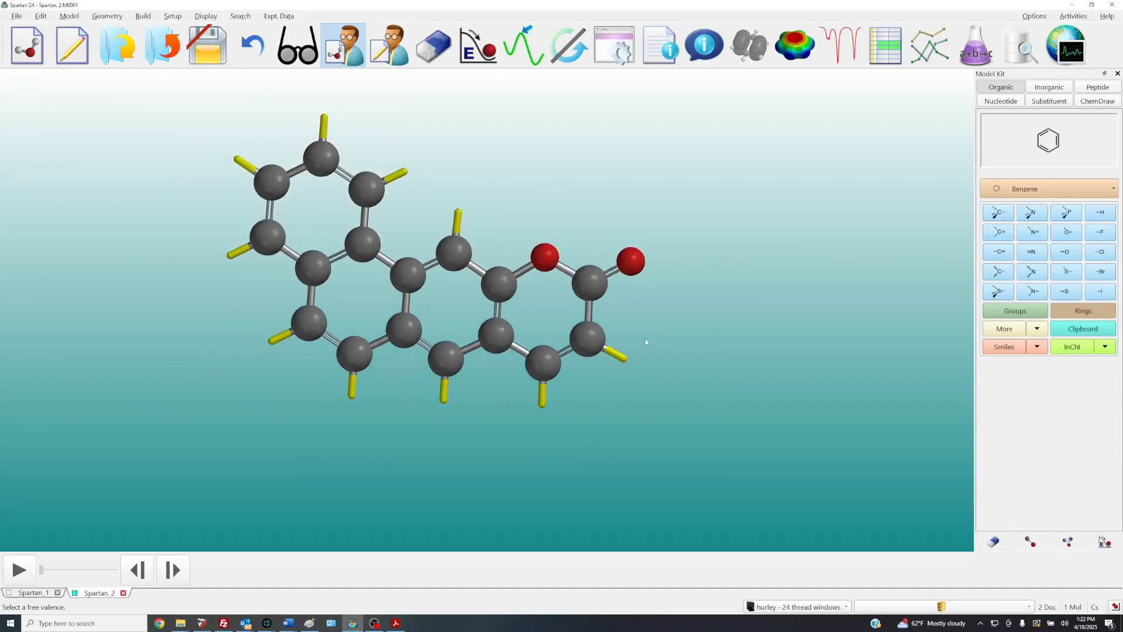
right_click_drag(548, 183, 603, 216)
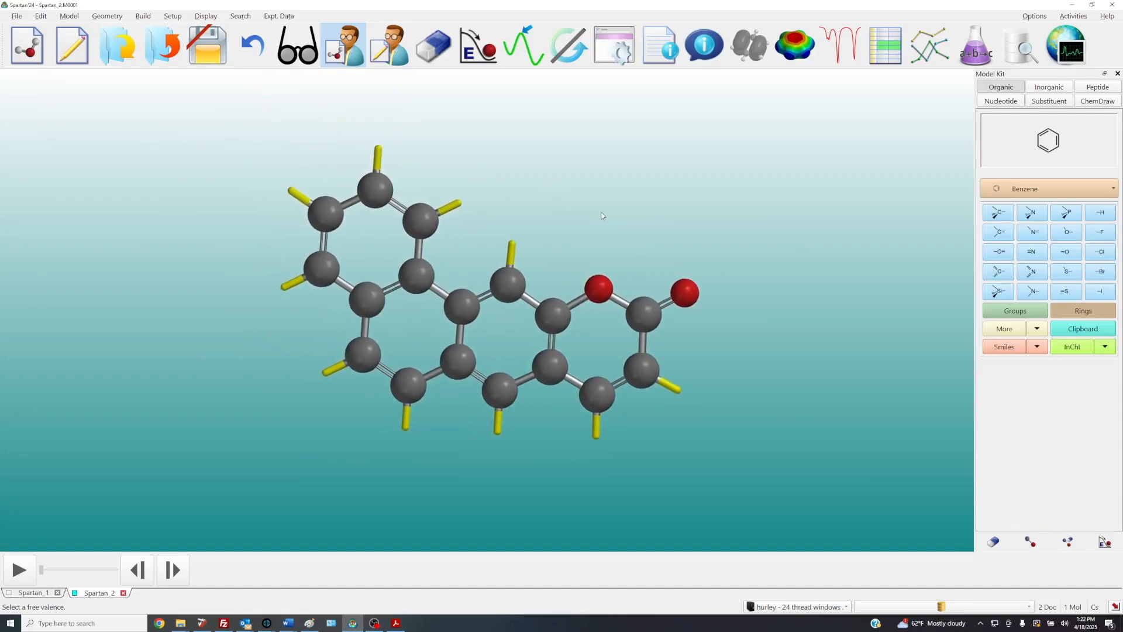
left_click_drag(591, 204, 586, 206)
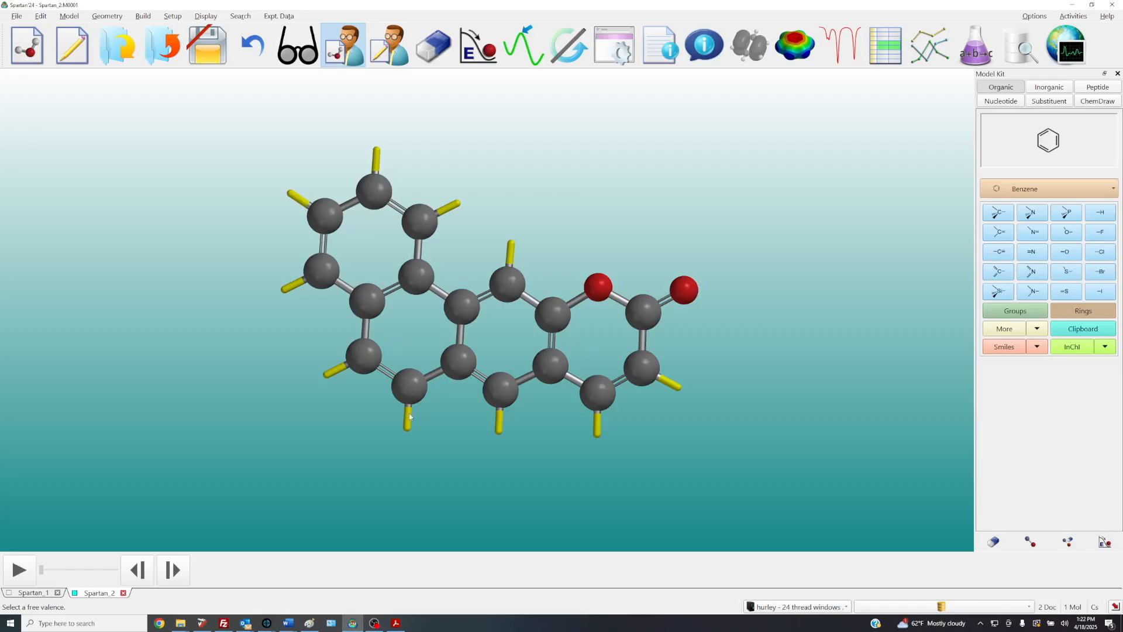
Close the fused-ring document without saving and start a new build with the Inorganic Model Kit
left_click(124, 593)
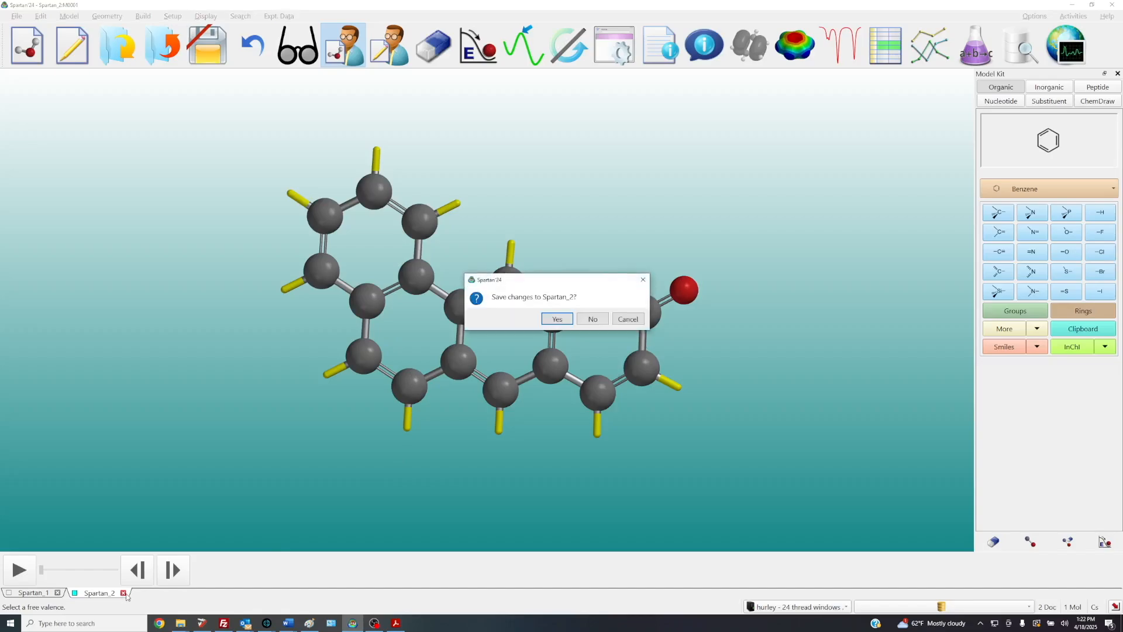
left_click(601, 323)
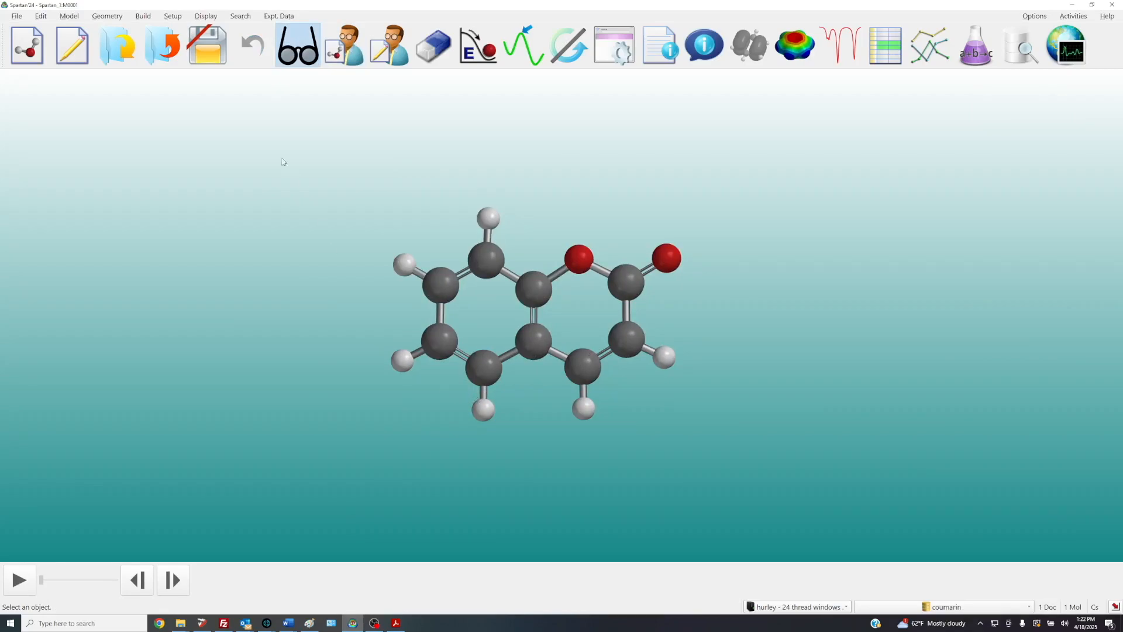
left_click(24, 18)
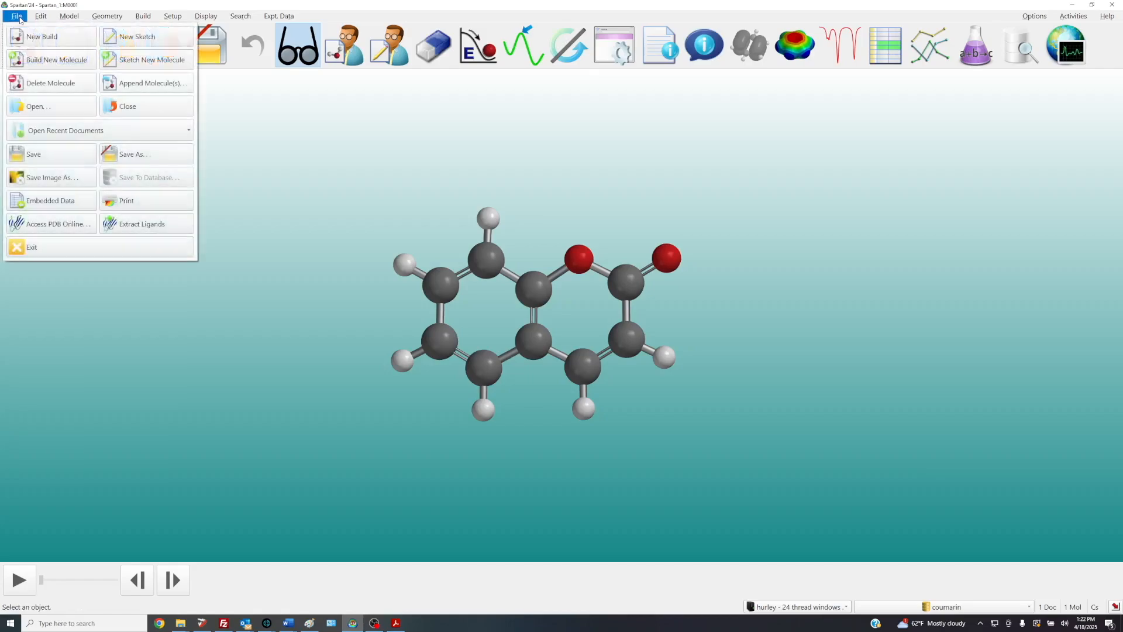
left_click(24, 39)
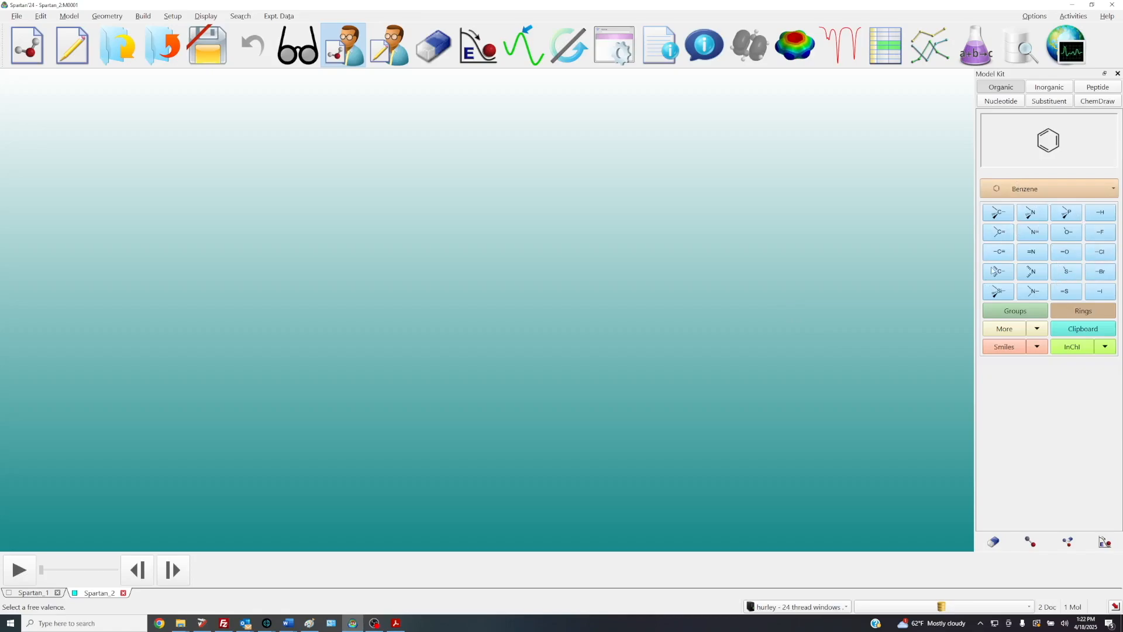
left_click(1047, 88)
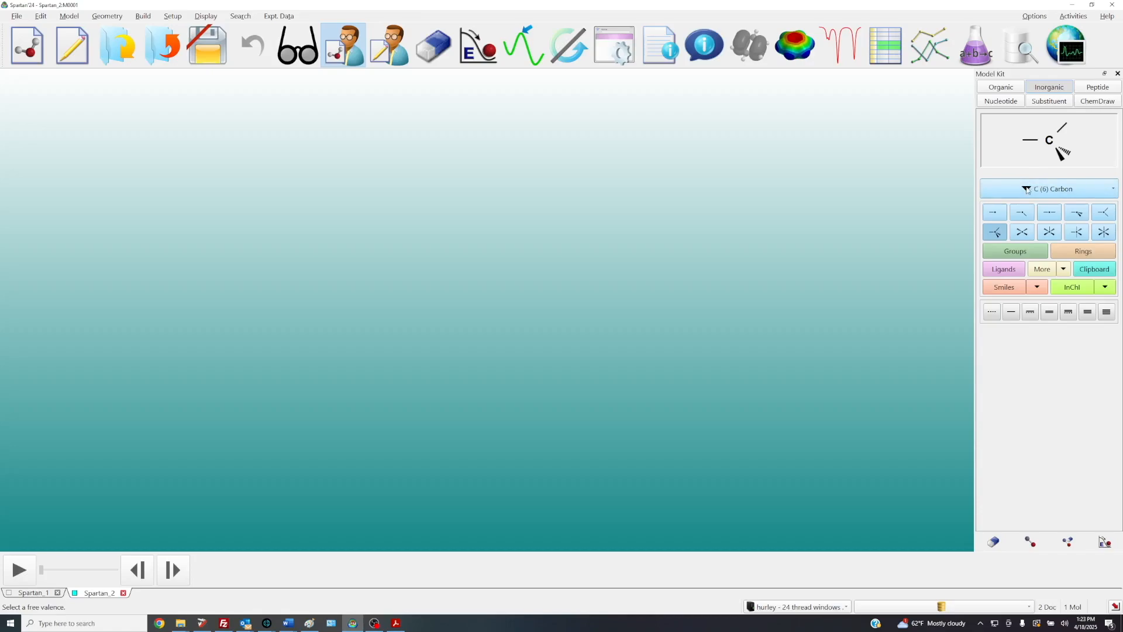
Place a nitrogen atom with four tetrahedral single-bond valences in the empty workspace using the Inorganic Model Kit
left_click(1027, 189)
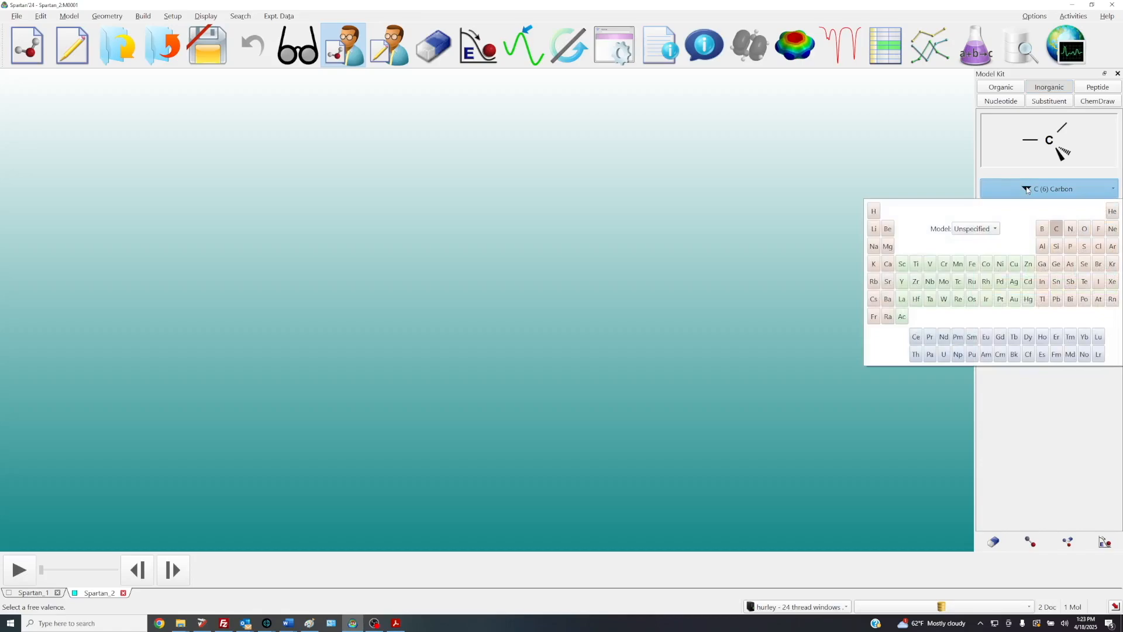
left_click(1069, 229)
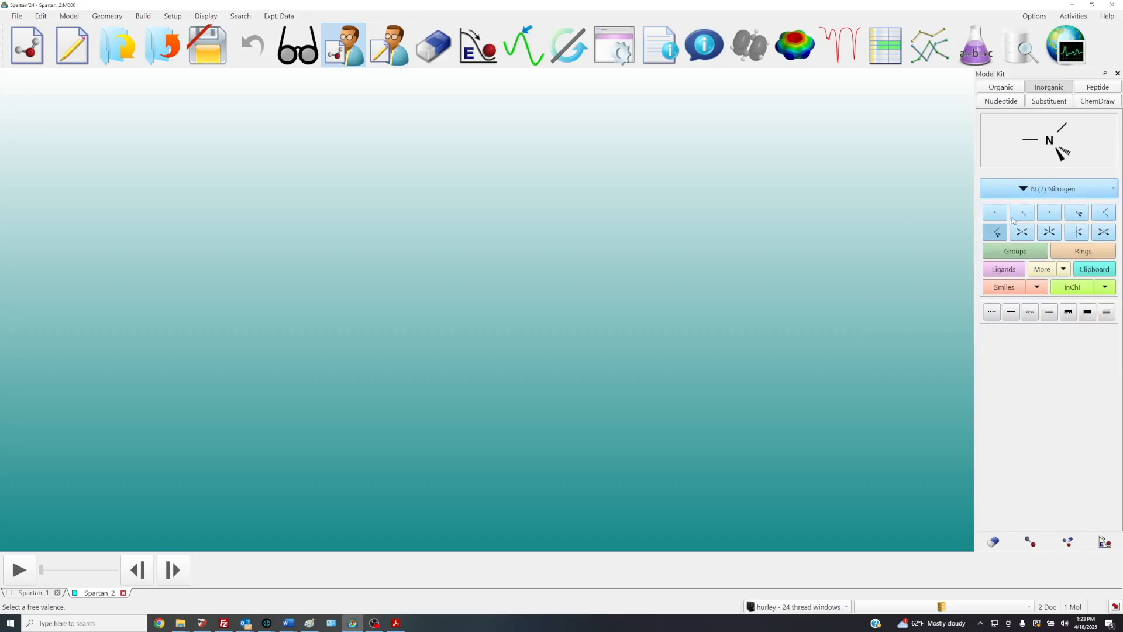
left_click(1103, 215)
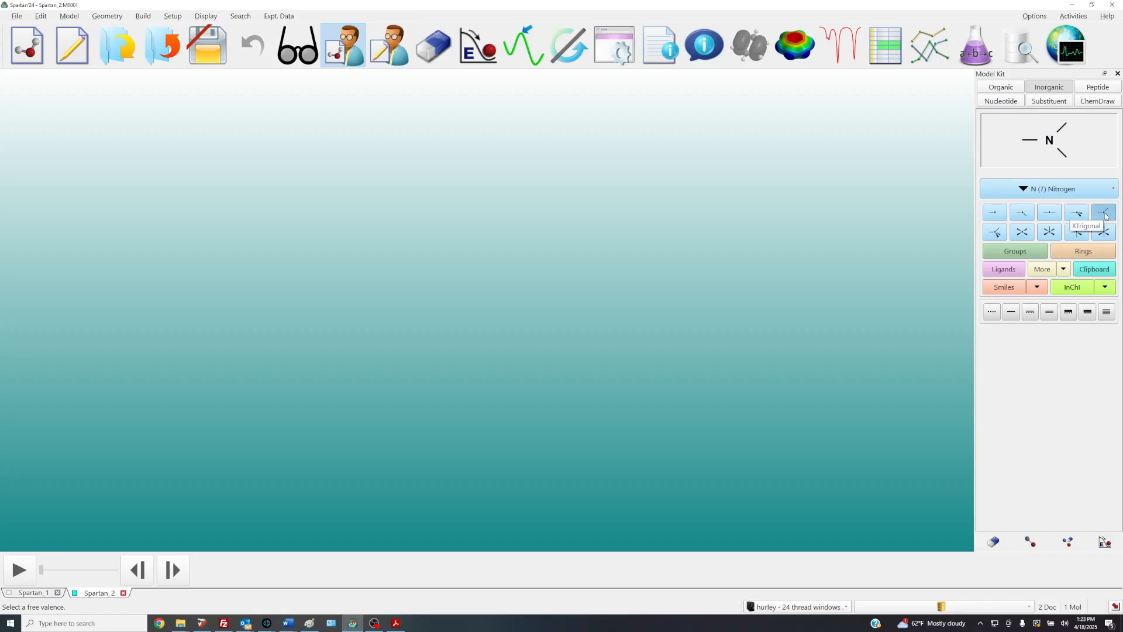
left_click(1077, 214)
left_click(996, 232)
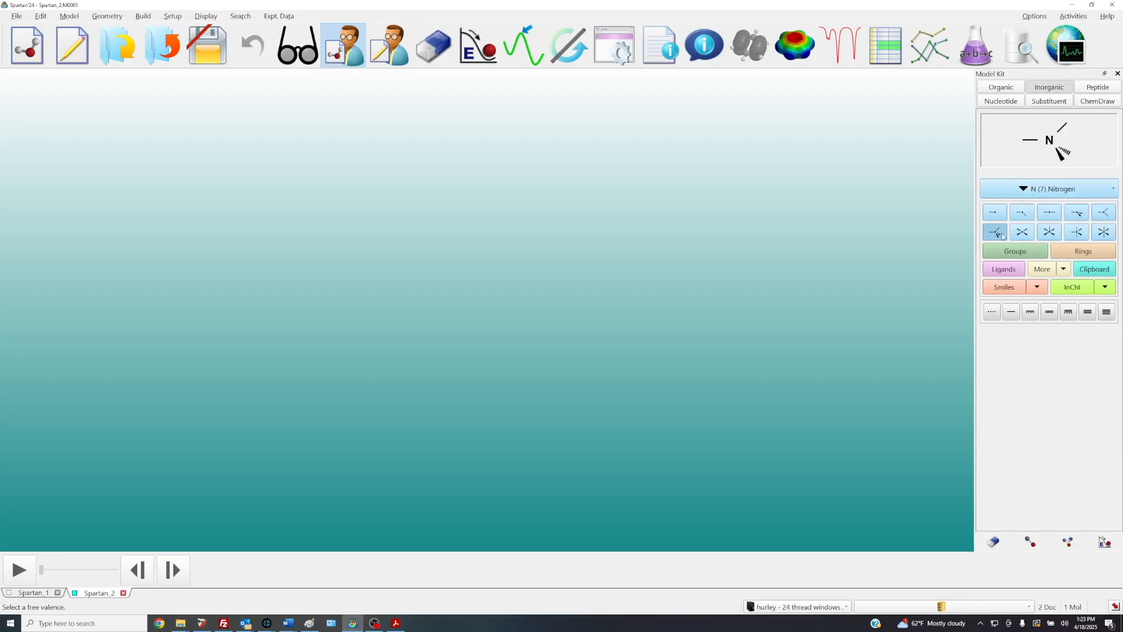
left_click(539, 288)
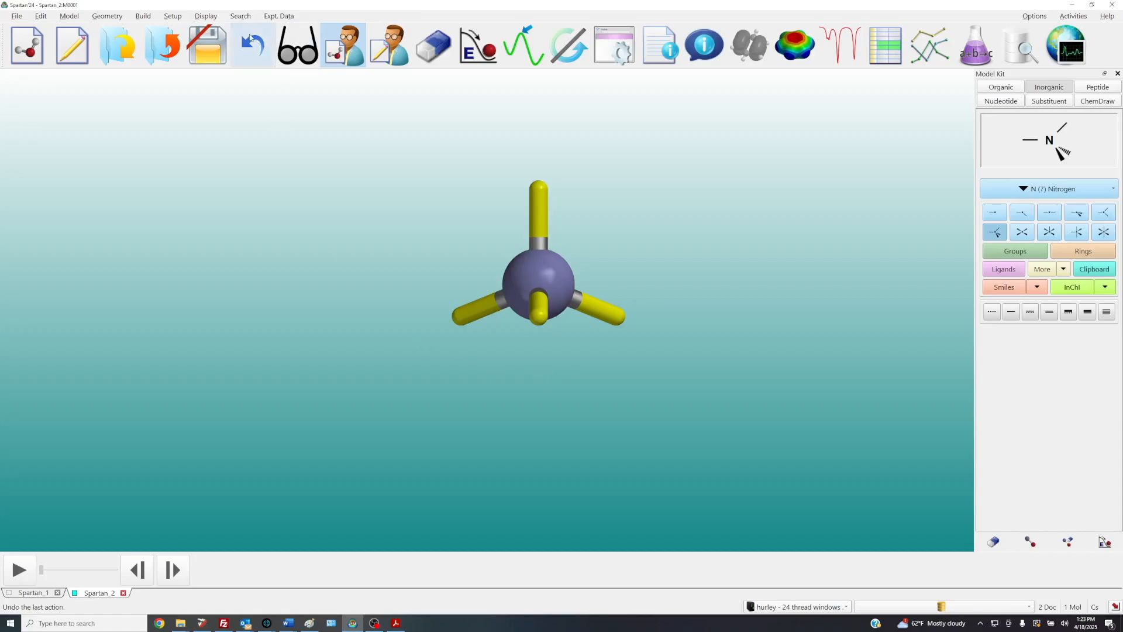
Mark all four free valences of the nitrogen as open attachment points for a structure query
left_click(237, 17)
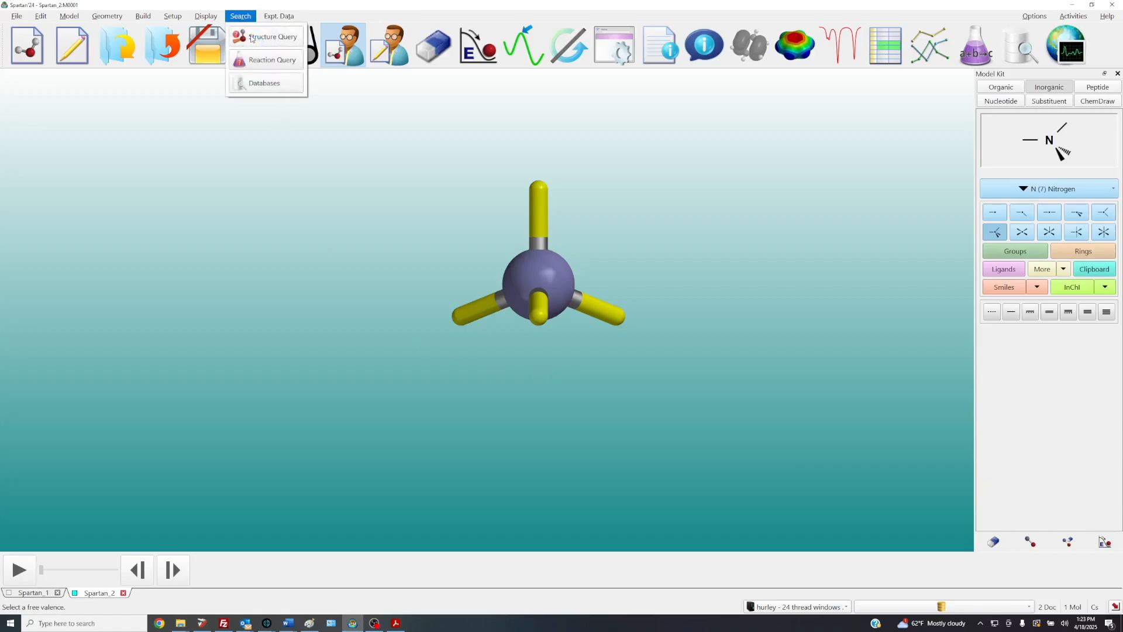
left_click(252, 37)
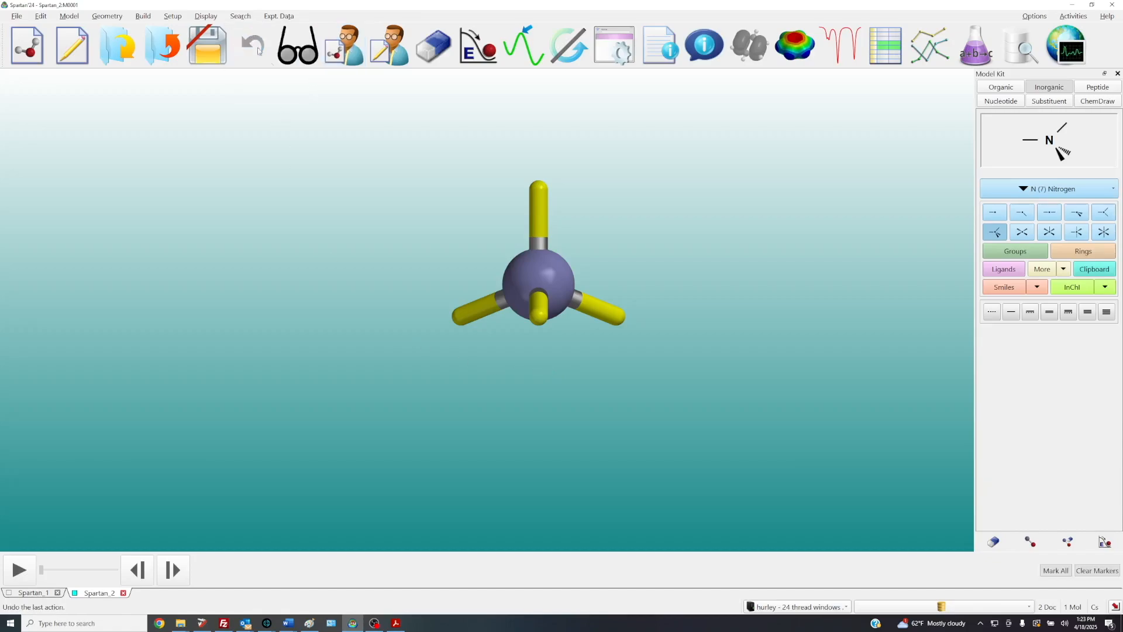
left_click(531, 188)
left_click(609, 323)
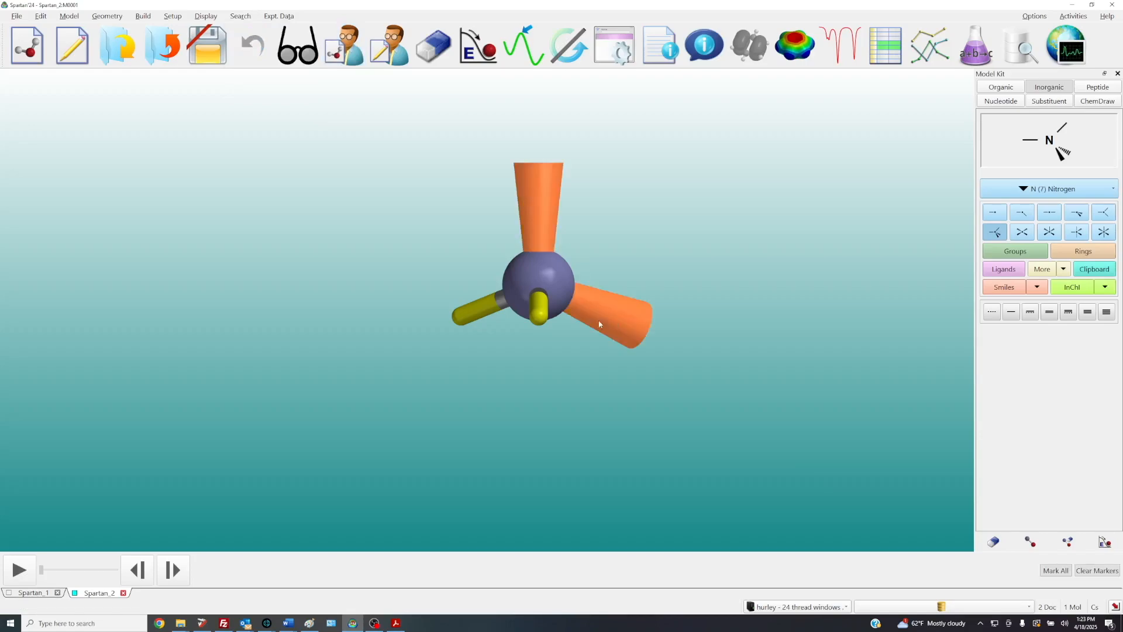
left_click(531, 320)
left_click(459, 322)
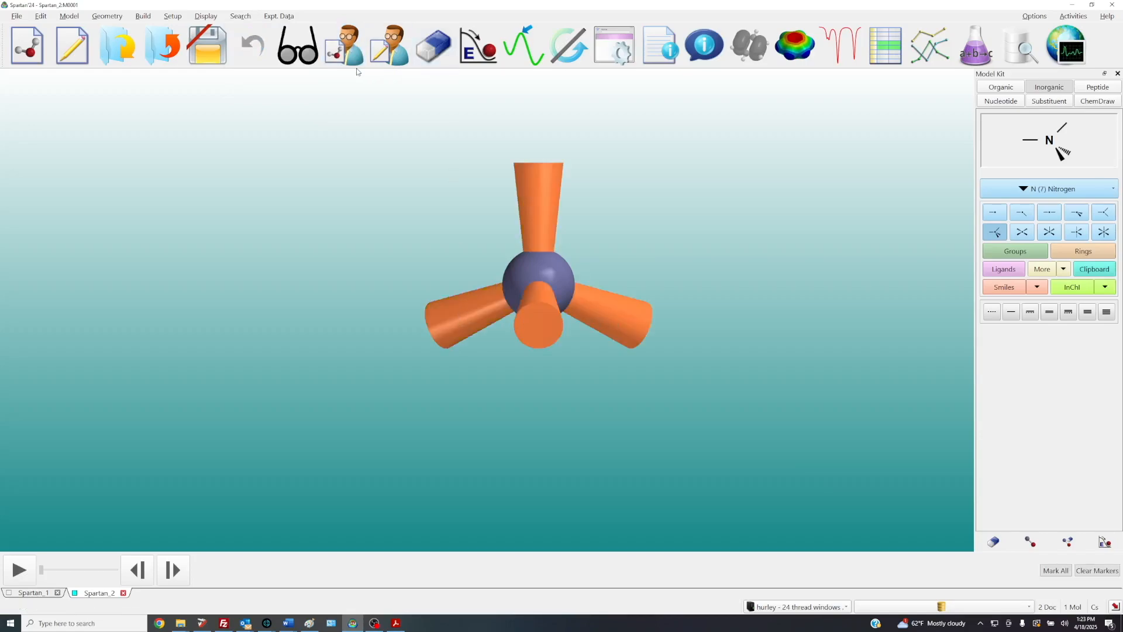
Search the SSPD database by structure for the marked nitrogen query, using the ωB97X-D/6-31G* model filter and equilibrium structures
left_click(292, 53)
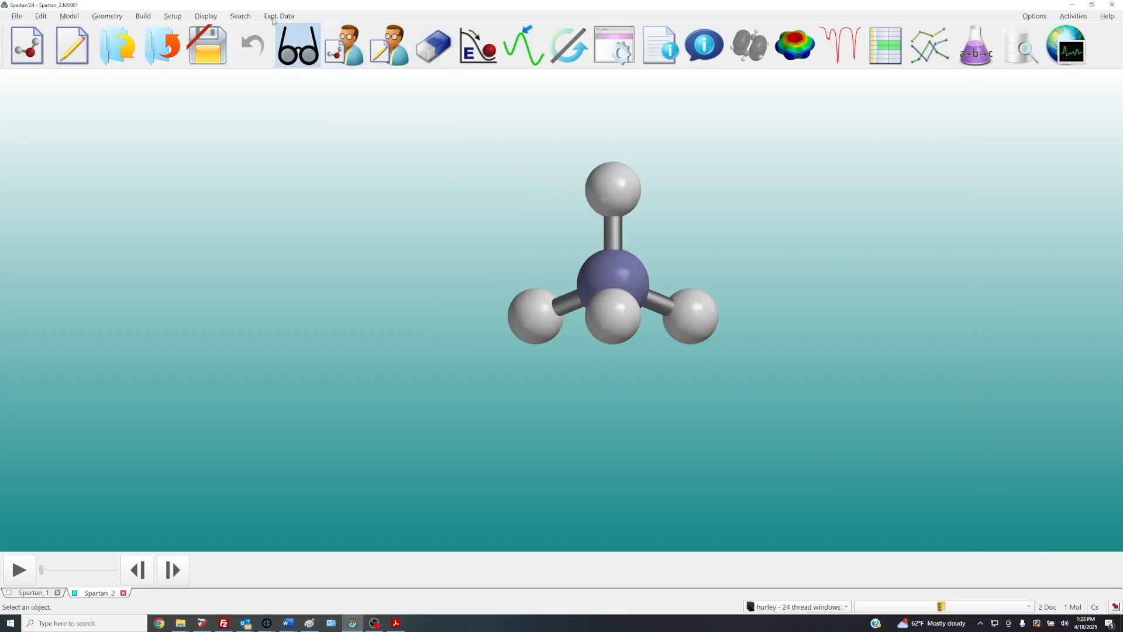
left_click(240, 16)
left_click(264, 83)
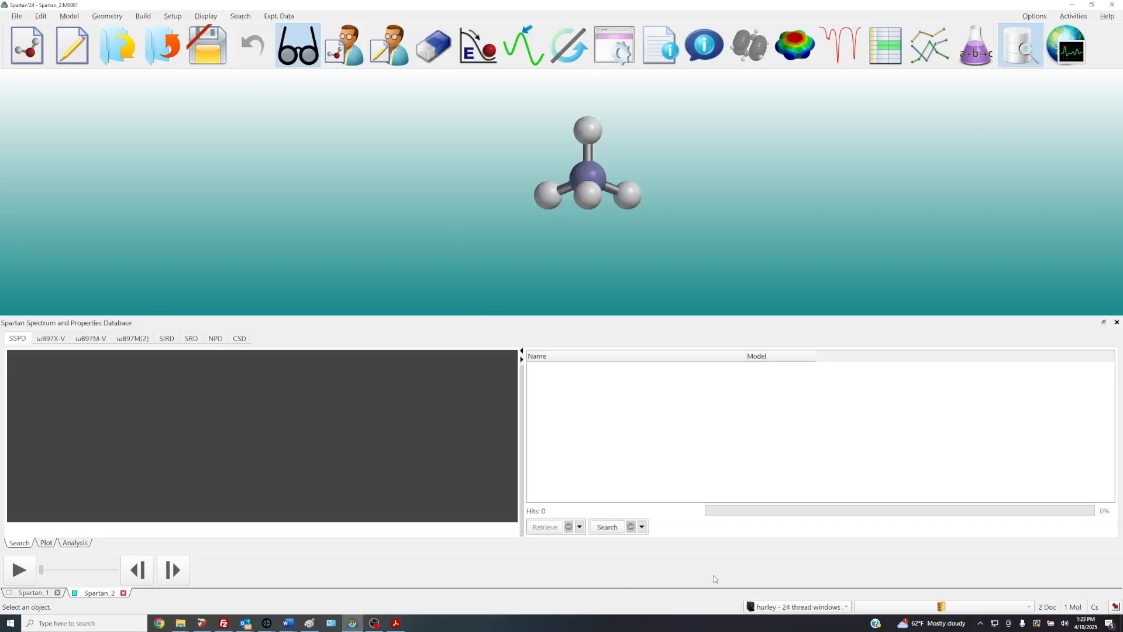
left_click(642, 526)
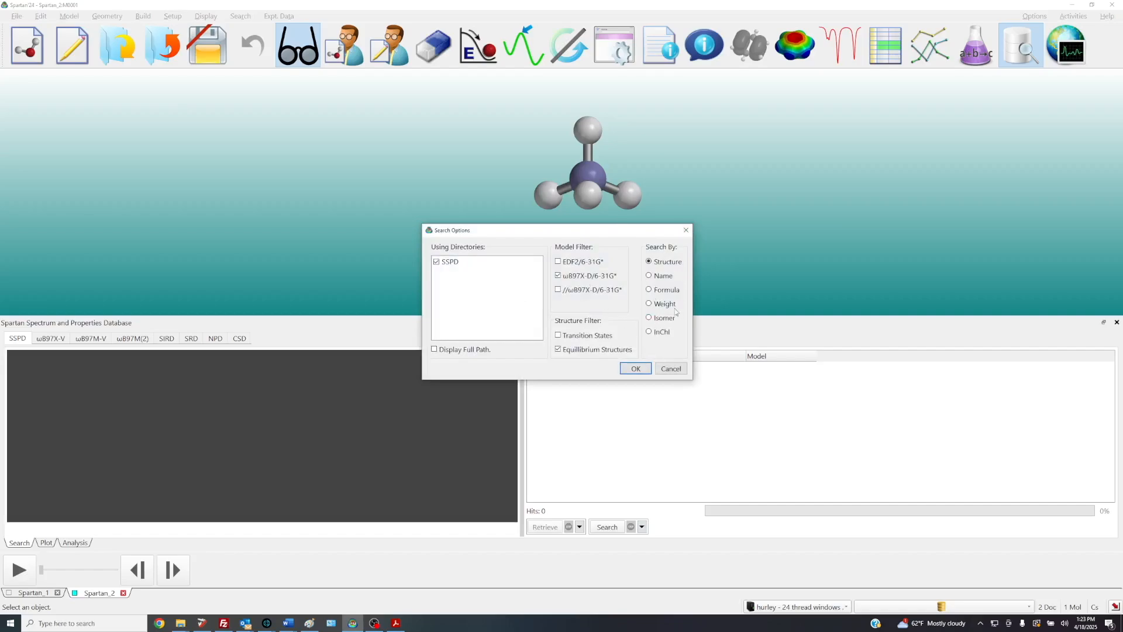
left_click(636, 369)
left_click(611, 528)
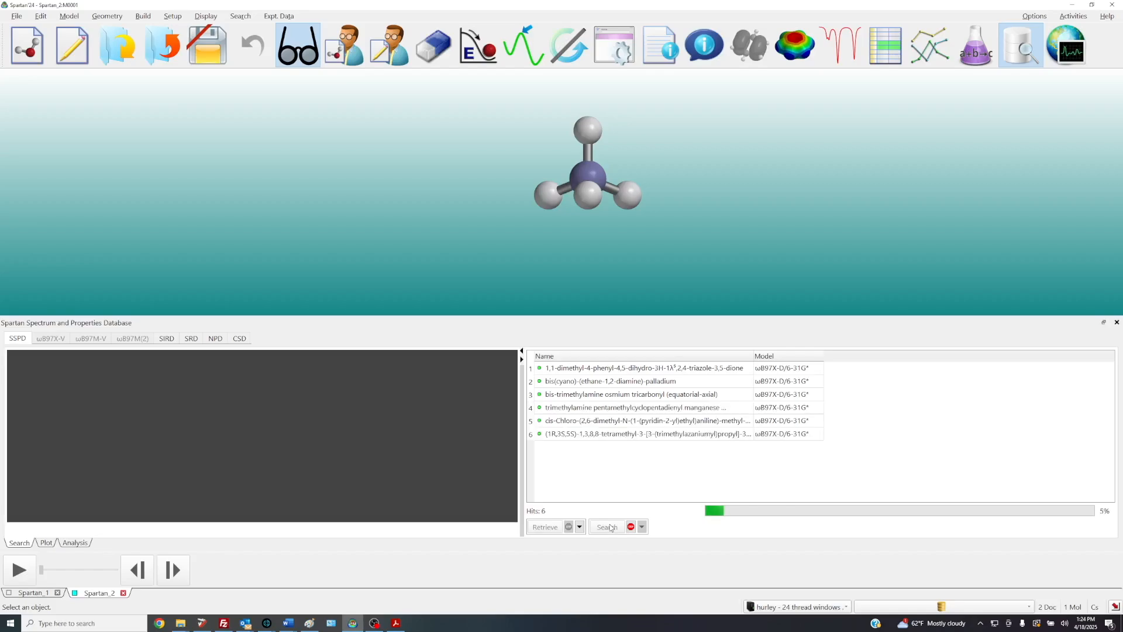
Stop the database search and inspect the nitrogen environment in the bis(cyano)-(ethane-1,2-diamine)-palladium structure, closing the database at the end
left_click(631, 527)
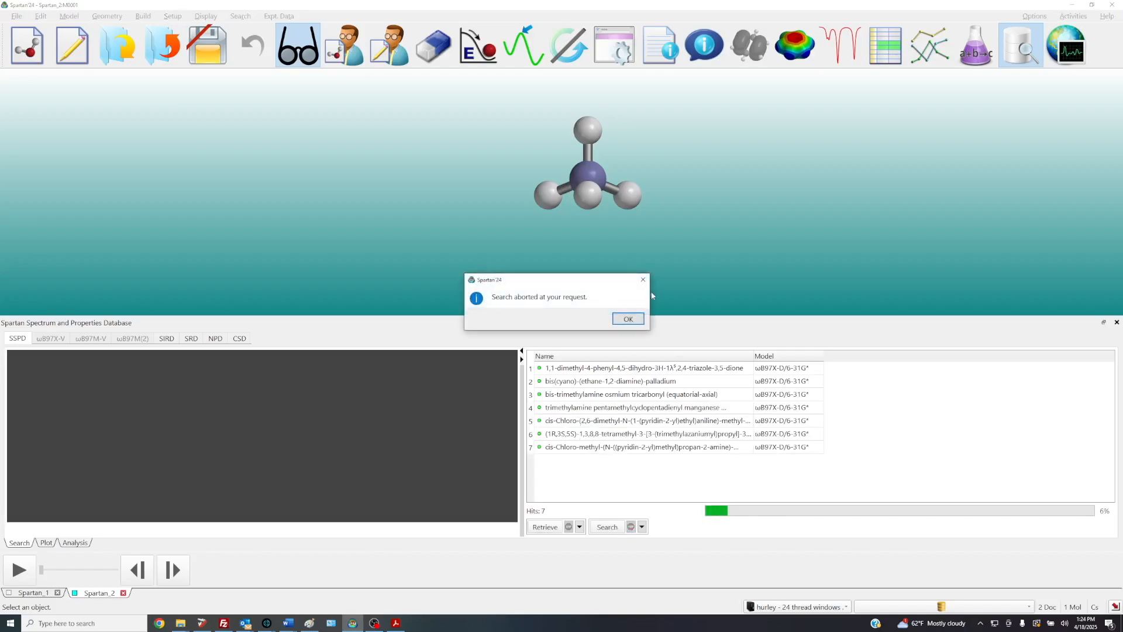
left_click(628, 319)
left_click_drag(319, 431, 203, 405)
scroll(324, 464, "up", 4)
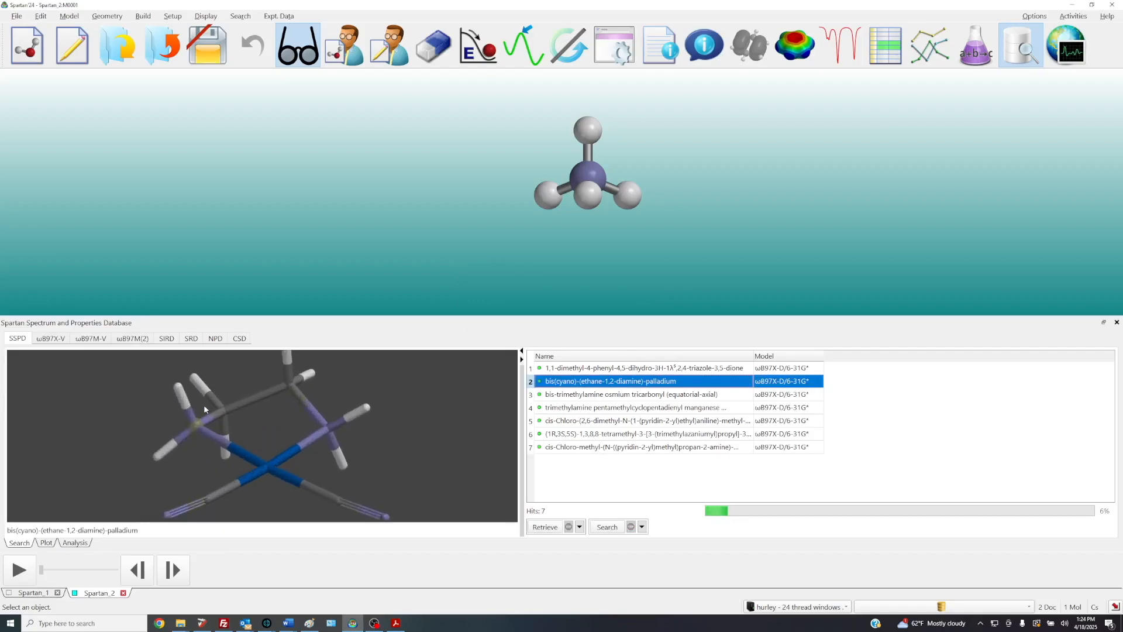
left_click_drag(335, 432, 339, 462)
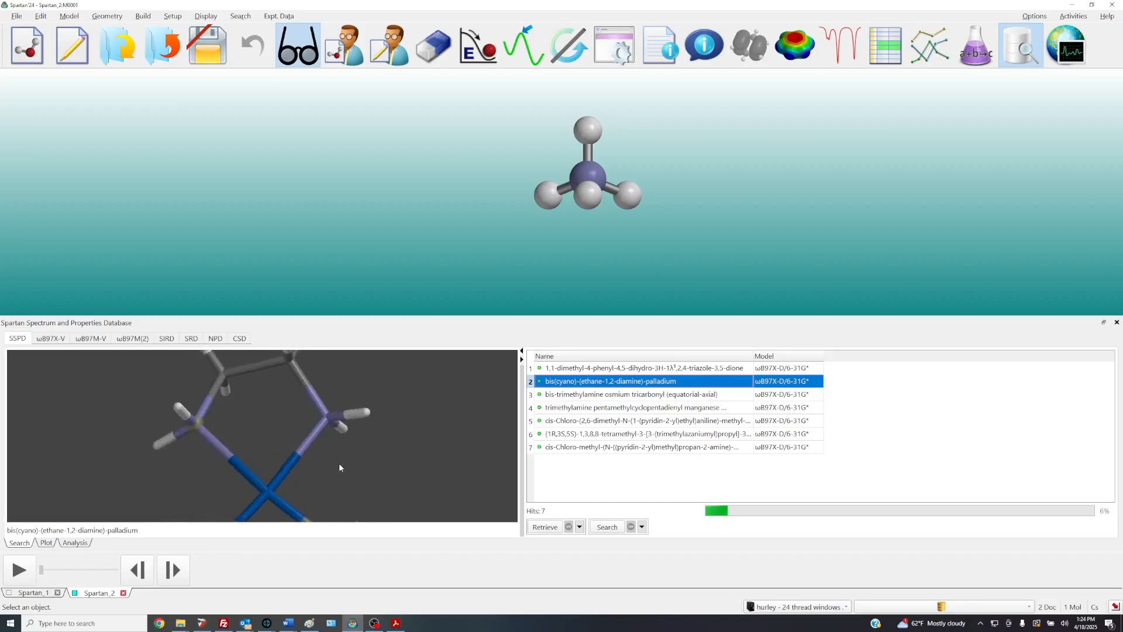
left_click(1117, 323)
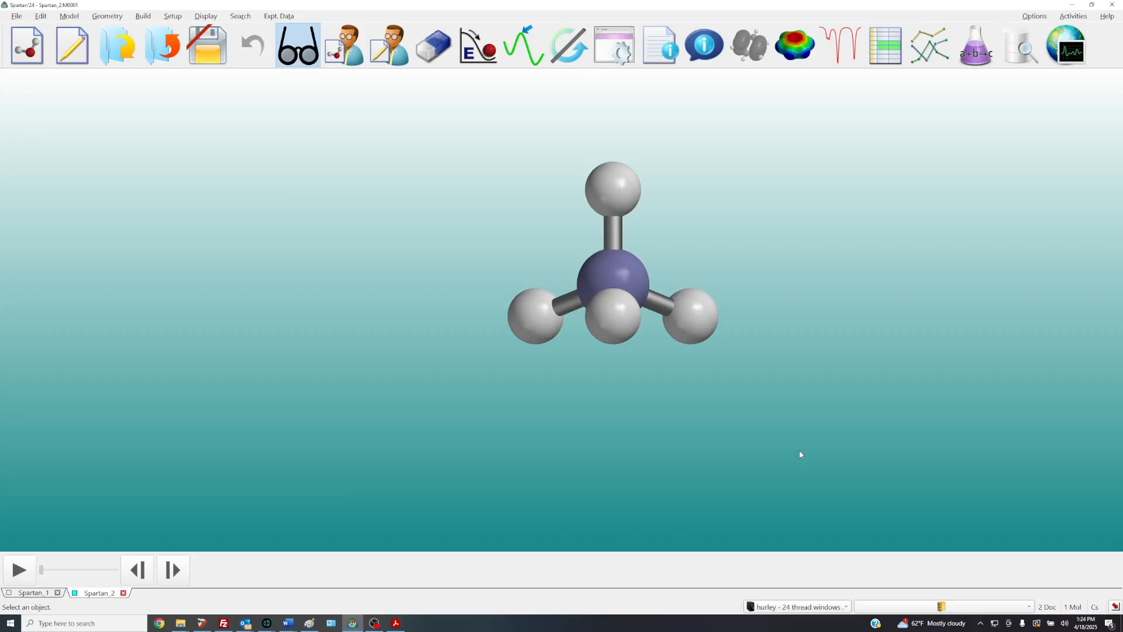
Open the Spartan'24 Tutorials list and look through the available tutorials
left_click(1074, 17)
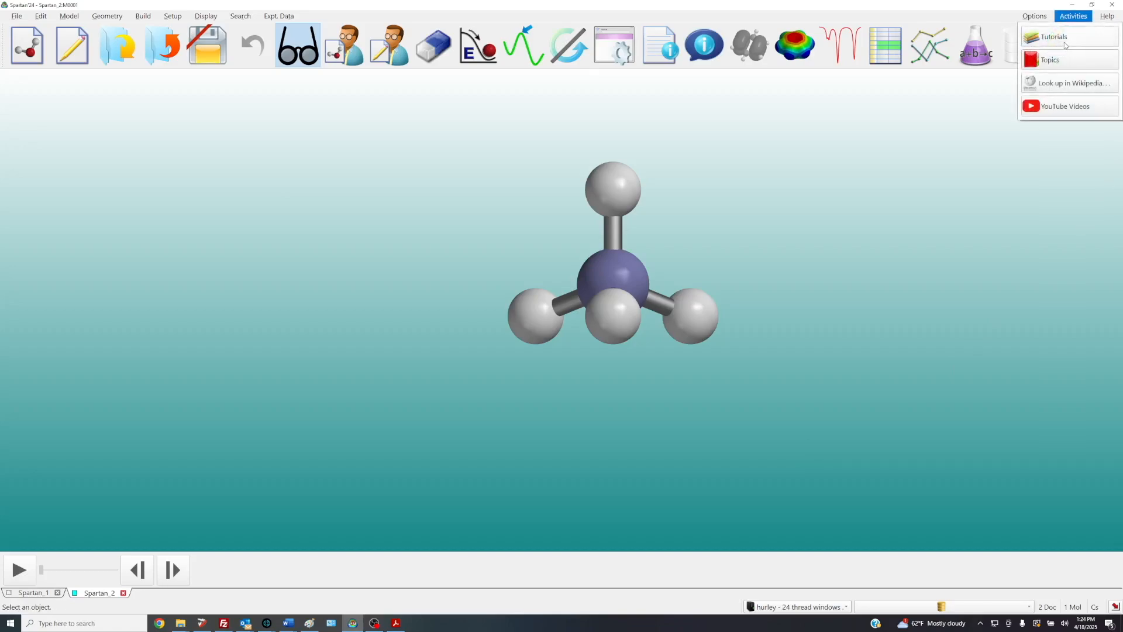
left_click(1065, 41)
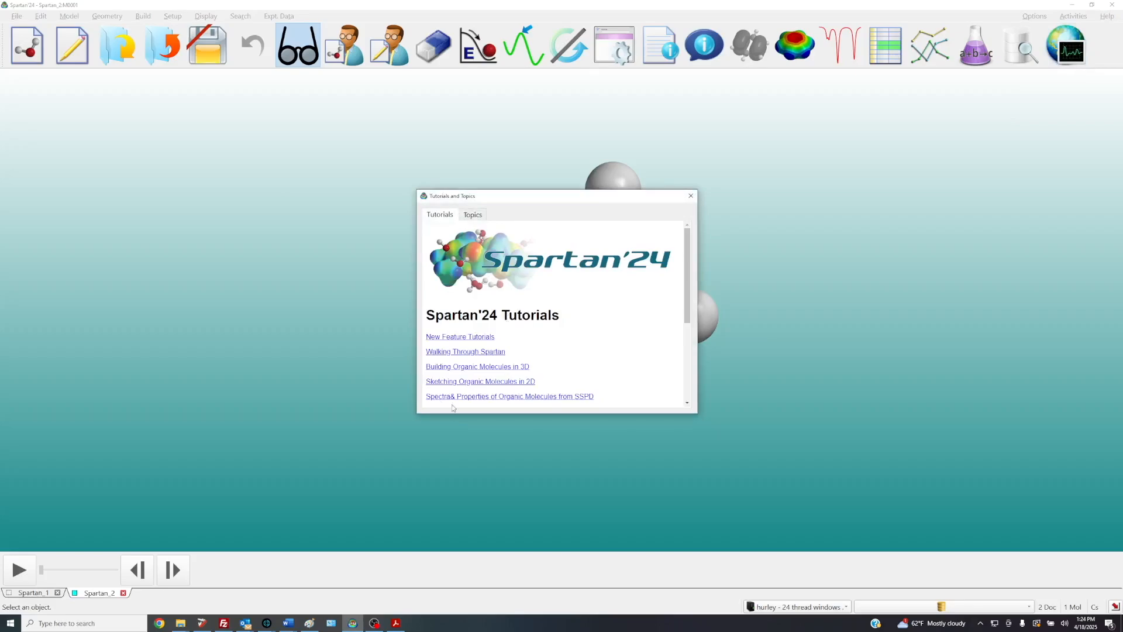
scroll(449, 374, "down", 1)
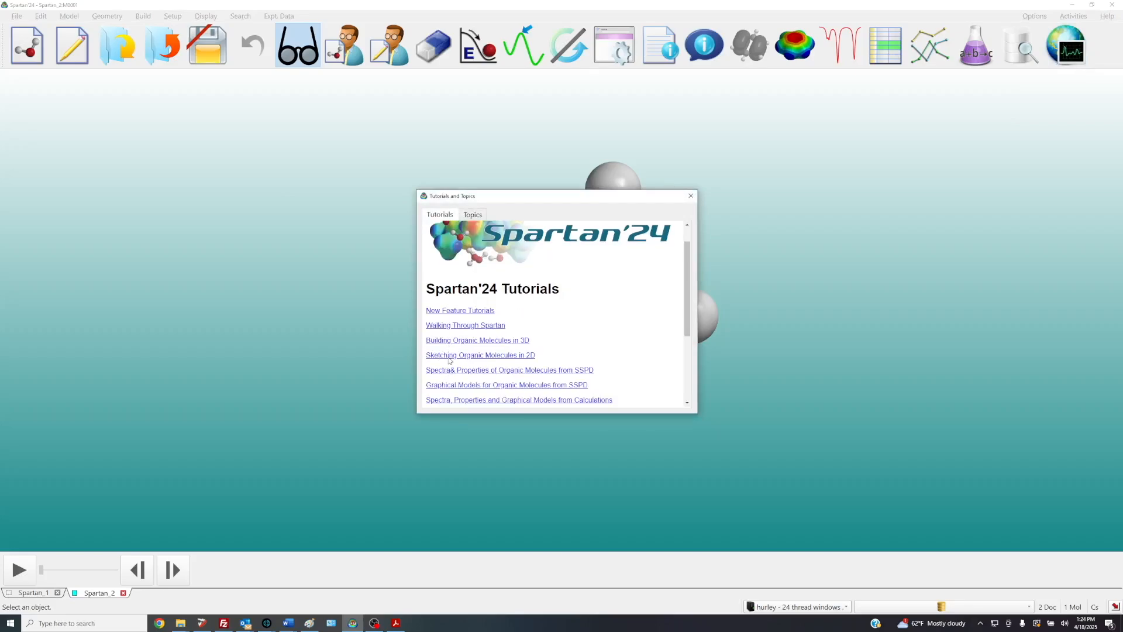